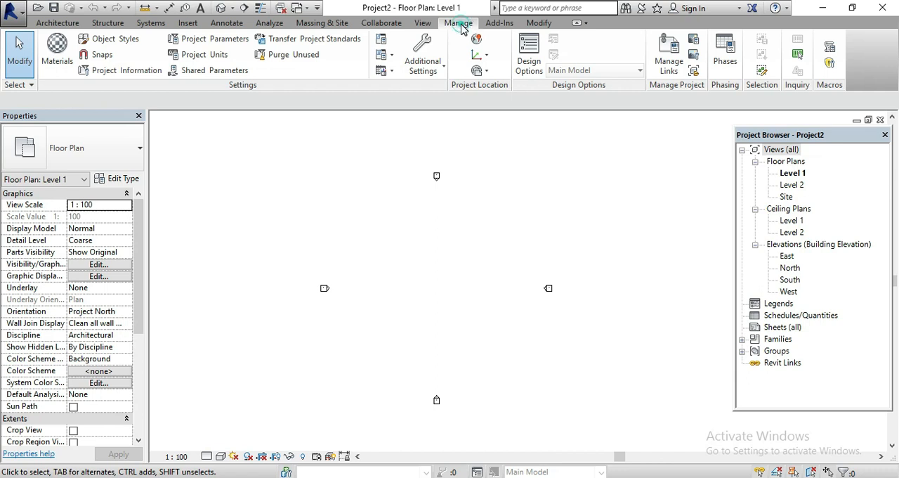
Open the Material Browser and look through the list of project materials
{"action": "left_click", "coordinate": [73, 66]}
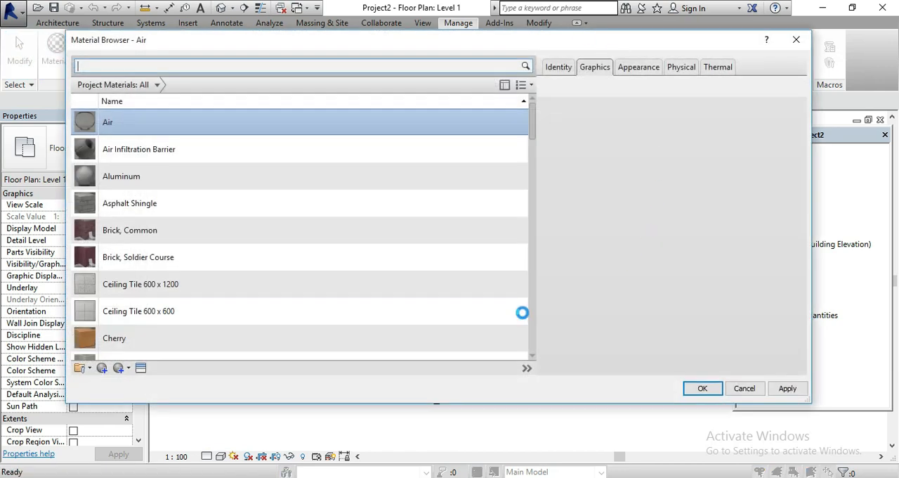
{"action": "scroll", "coordinate": [178, 261], "scroll_direction": "down", "scroll_amount": 1}
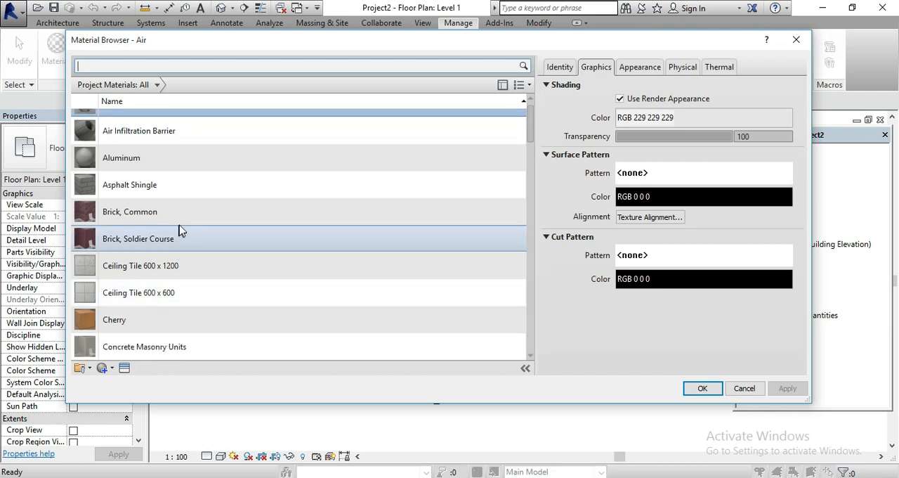
{"action": "scroll", "coordinate": [162, 153], "scroll_direction": "up", "scroll_amount": 1}
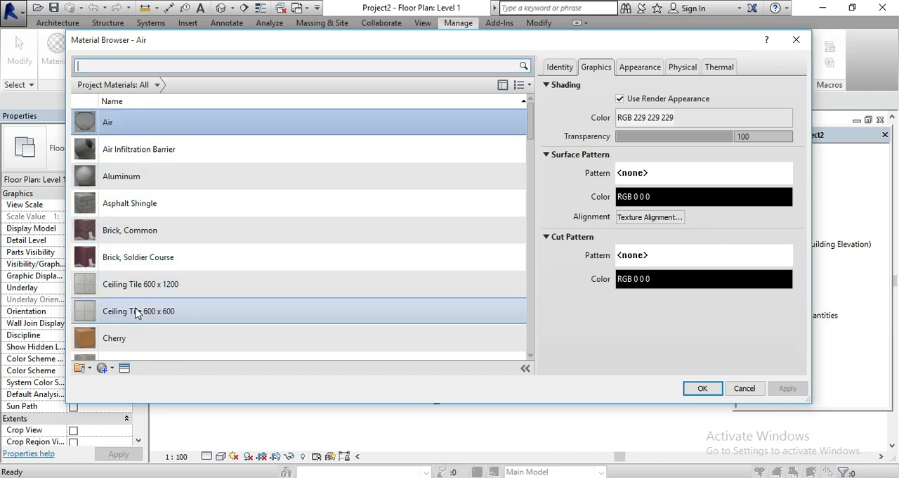
{"action": "scroll", "coordinate": [123, 303], "scroll_direction": "down", "scroll_amount": 5}
{"action": "scroll", "coordinate": [136, 312], "scroll_direction": "down", "scroll_amount": 3}
{"action": "scroll", "coordinate": [136, 312], "scroll_direction": "up", "scroll_amount": 10}
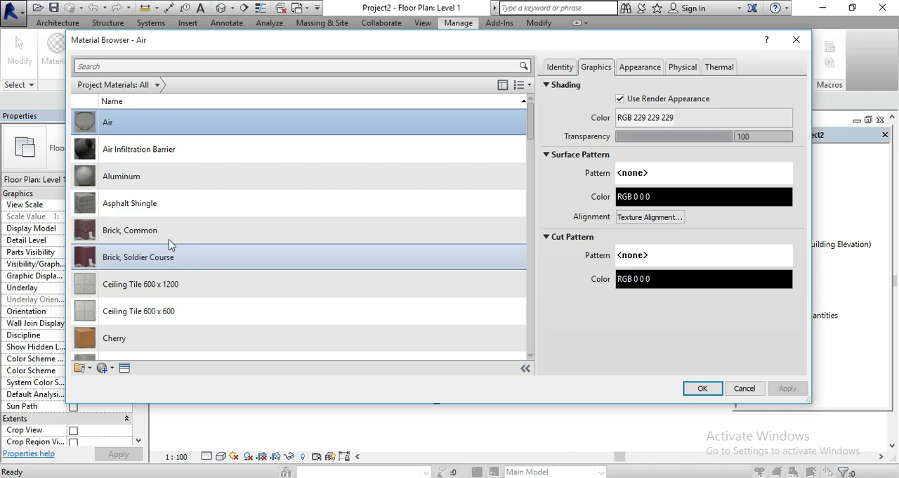
{"action": "scroll", "coordinate": [161, 302], "scroll_direction": "down", "scroll_amount": 2}
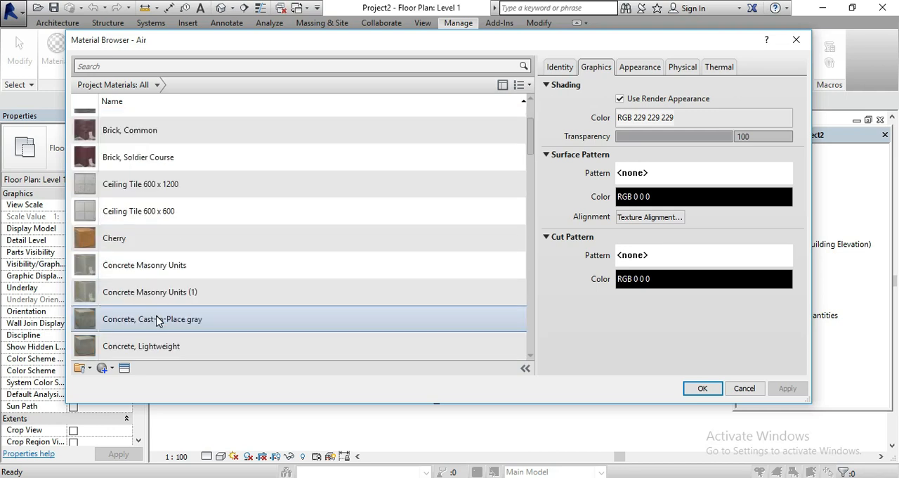
{"action": "scroll", "coordinate": [125, 246], "scroll_direction": "down", "scroll_amount": 3}
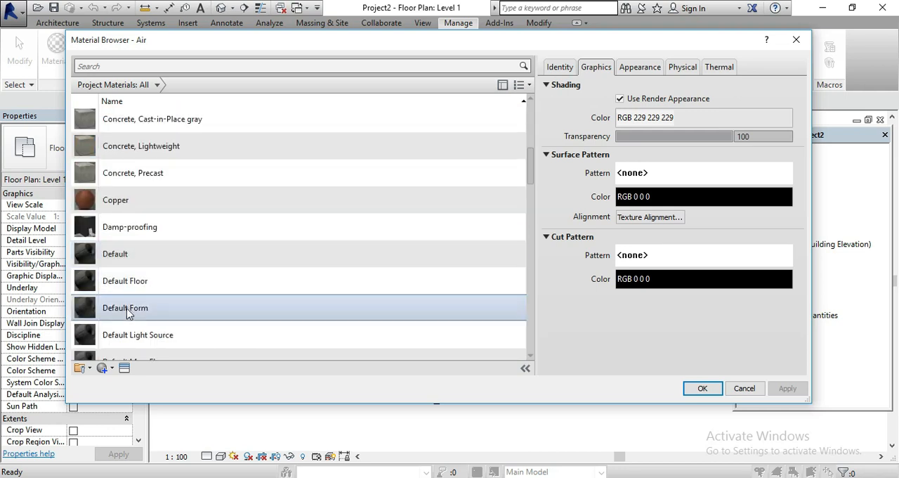
{"action": "scroll", "coordinate": [126, 311], "scroll_direction": "down", "scroll_amount": 6}
{"action": "scroll", "coordinate": [309, 323], "scroll_direction": "up", "scroll_amount": 1}
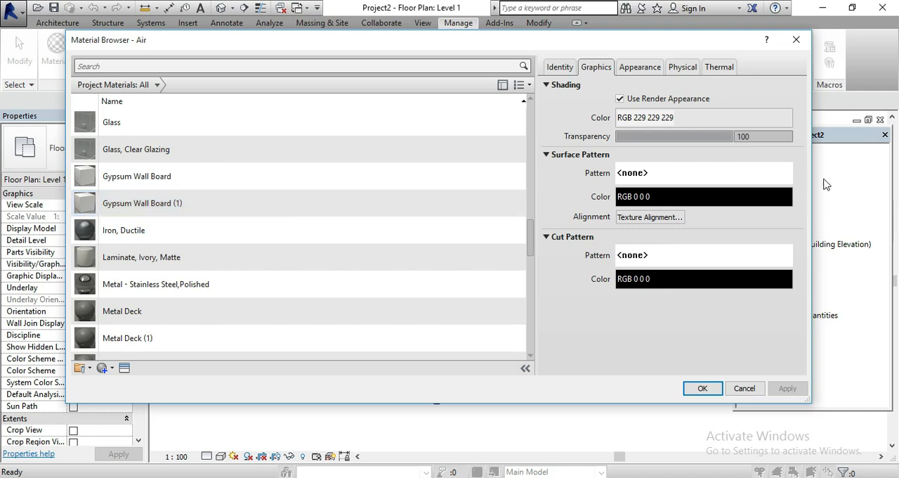
Review the Air material's identity, graphics, appearance, physical and thermal properties
{"action": "left_click", "coordinate": [570, 67]}
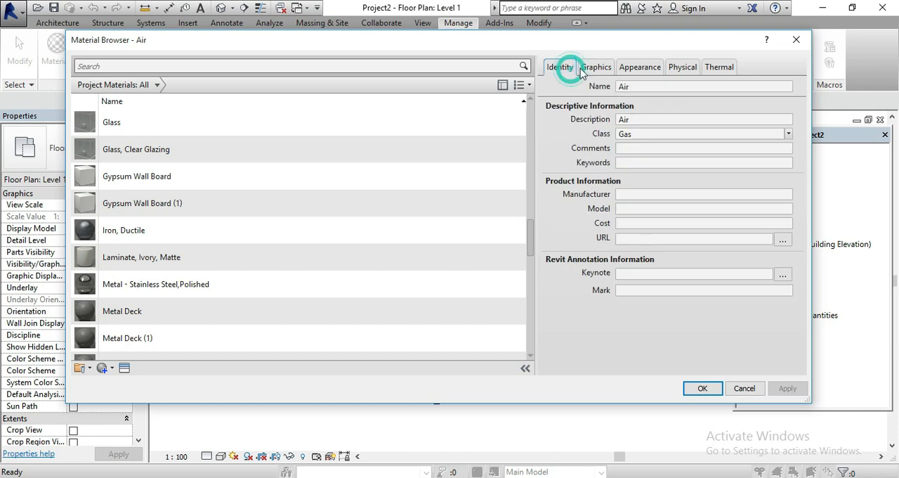
{"action": "left_click", "coordinate": [596, 69]}
{"action": "left_click", "coordinate": [640, 67]}
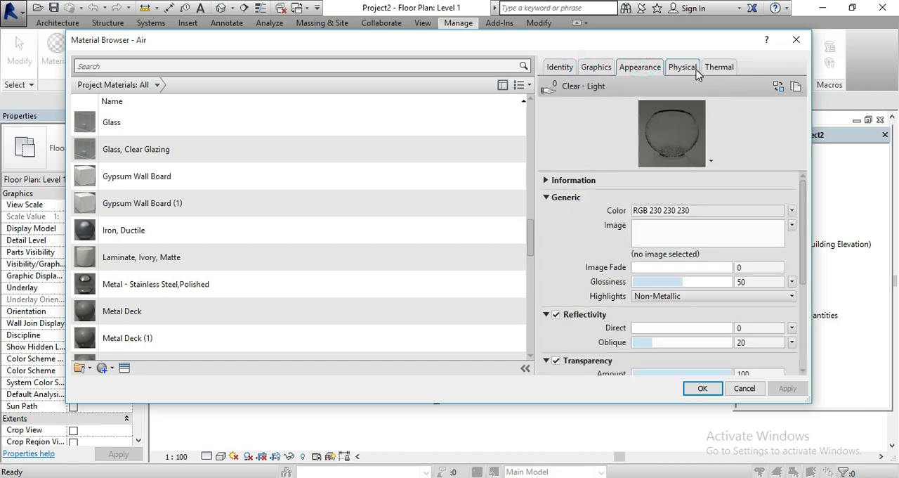
{"action": "left_click", "coordinate": [696, 69]}
{"action": "left_click", "coordinate": [719, 67]}
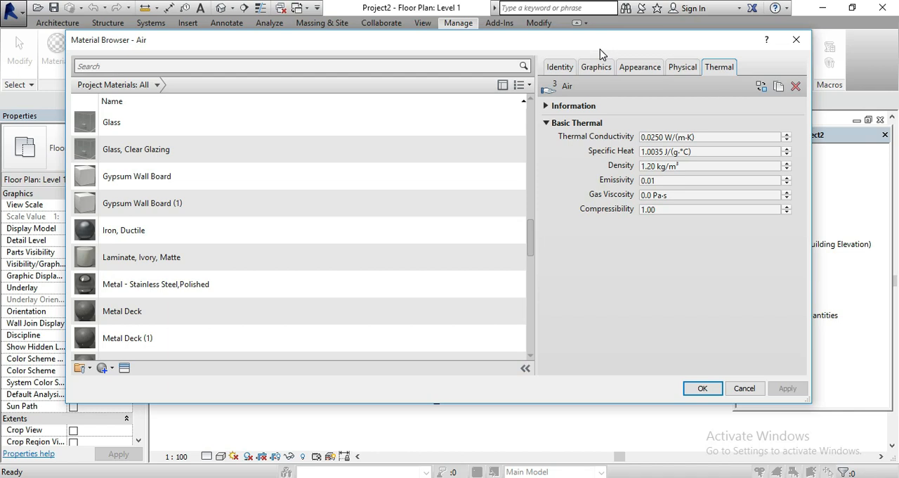
{"action": "left_click", "coordinate": [679, 73]}
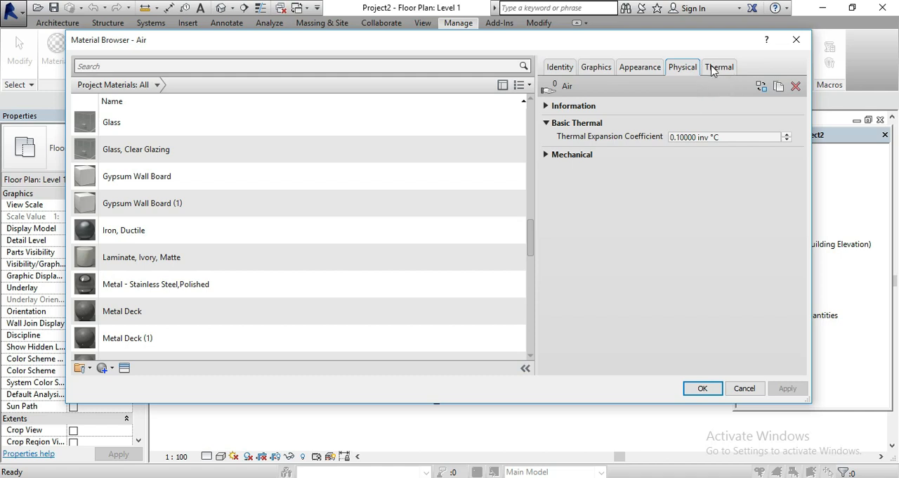
{"action": "left_click", "coordinate": [711, 67]}
{"action": "left_click", "coordinate": [692, 70]}
{"action": "left_click", "coordinate": [724, 69]}
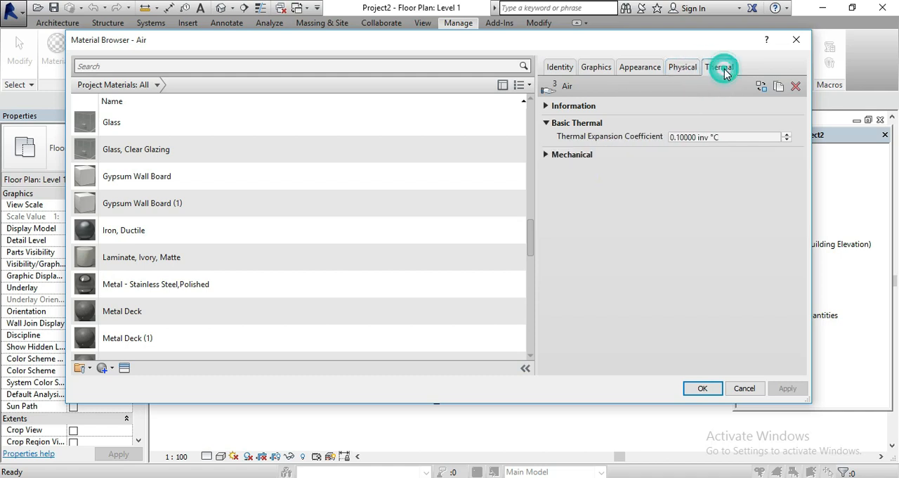
{"action": "left_click", "coordinate": [651, 66]}
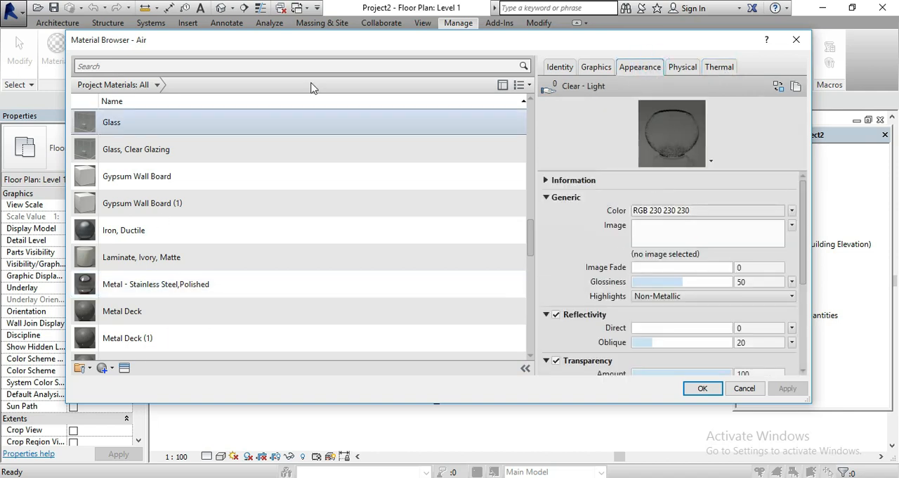
Select the Metal Furring material and examine the options for creating and duplicating materials
{"action": "scroll", "coordinate": [316, 309], "scroll_direction": "down", "scroll_amount": 1}
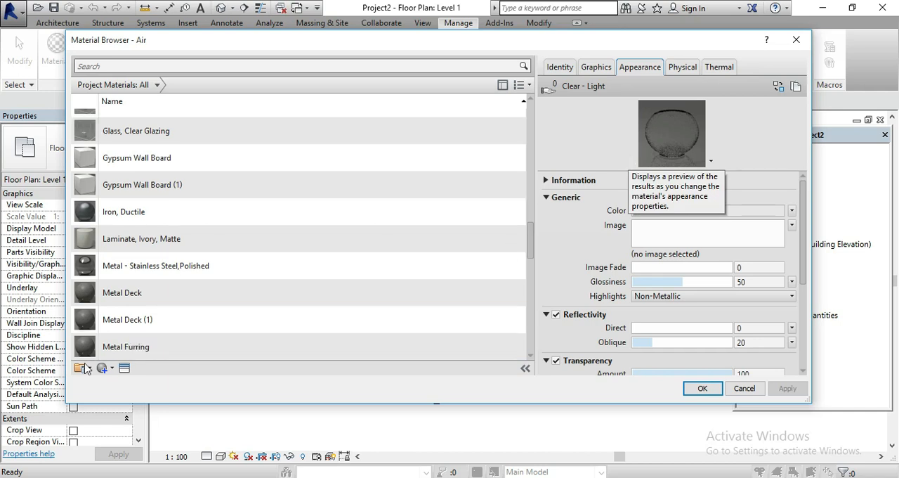
{"action": "left_click", "coordinate": [105, 370]}
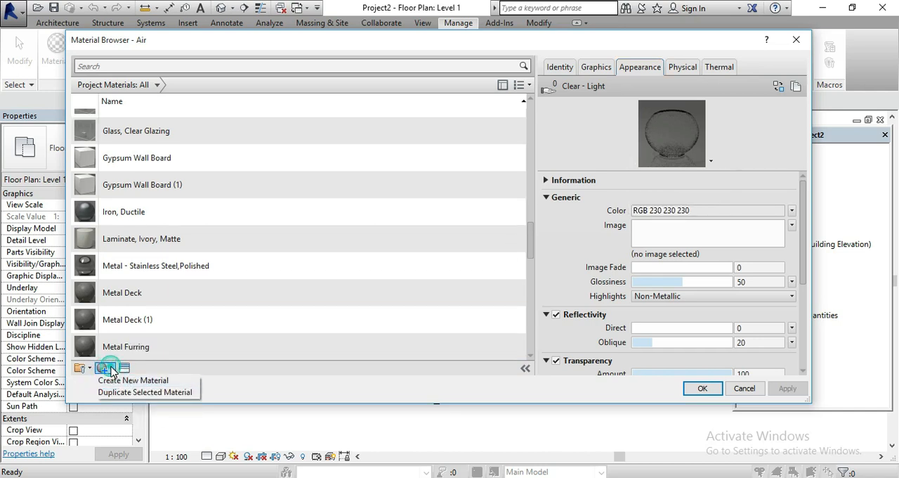
{"action": "left_click", "coordinate": [190, 352]}
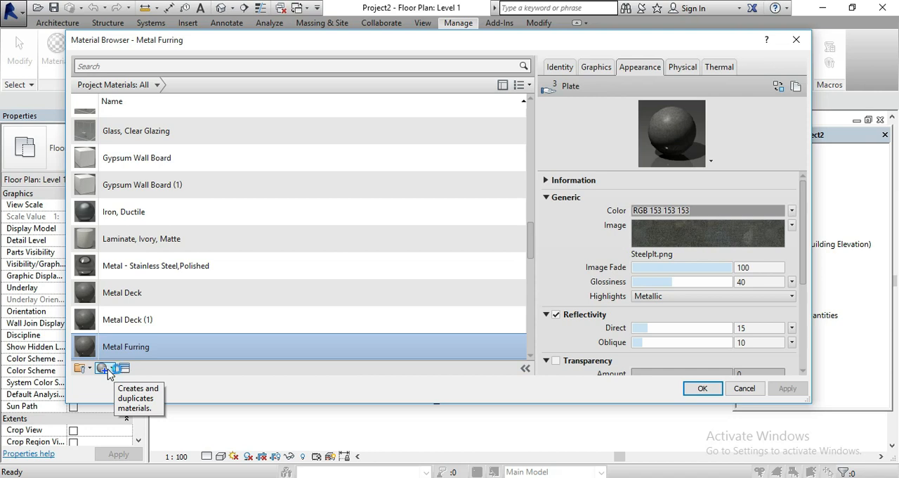
{"action": "left_click", "coordinate": [108, 368]}
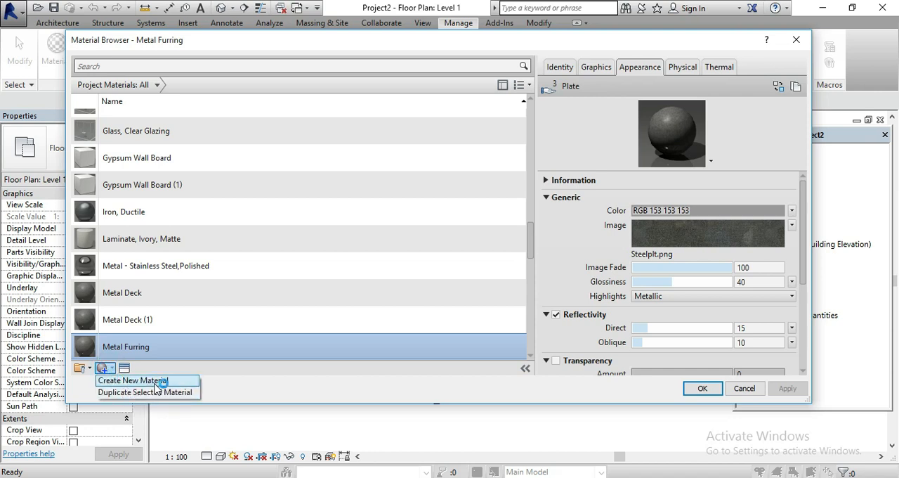
{"action": "left_click", "coordinate": [178, 393]}
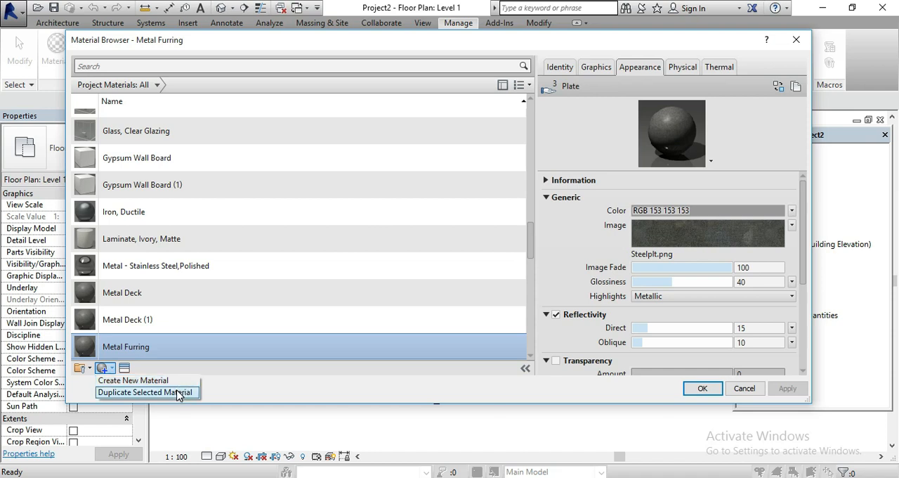
{"action": "scroll", "coordinate": [139, 271], "scroll_direction": "down", "scroll_amount": 4}
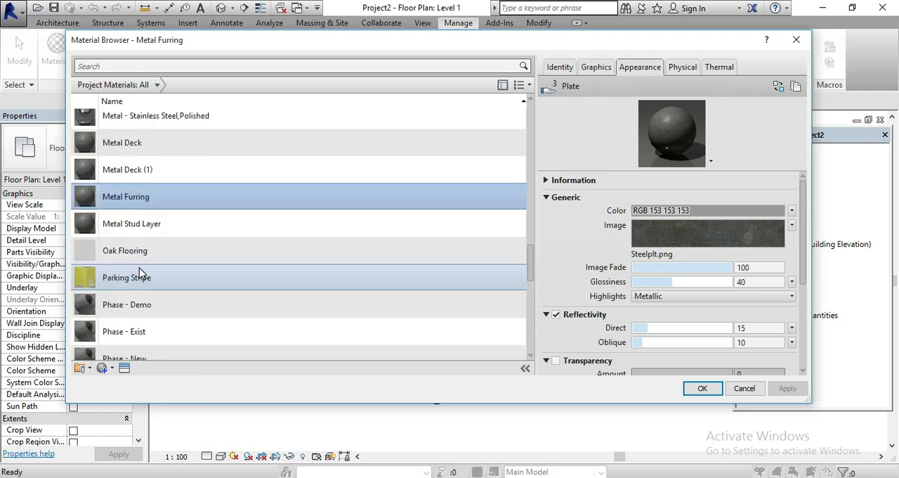
{"action": "scroll", "coordinate": [139, 270], "scroll_direction": "up", "scroll_amount": 7}
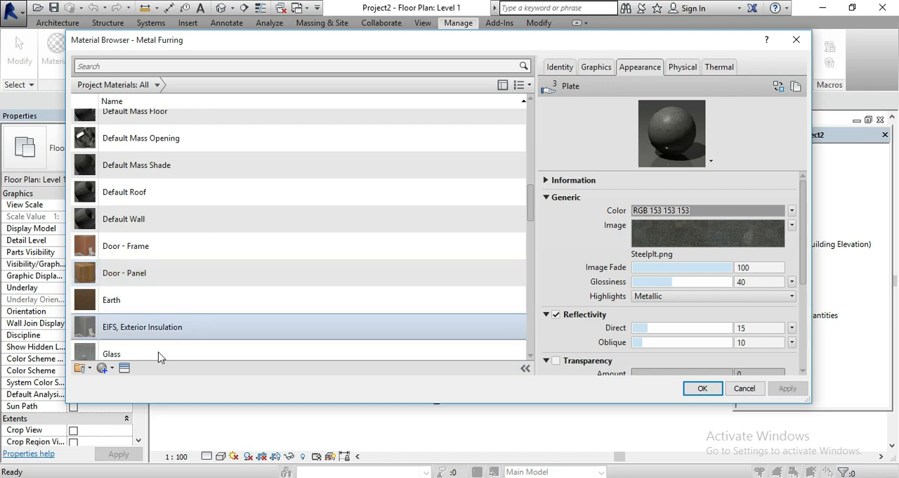
Create a new material in the project
{"action": "scroll", "coordinate": [161, 356], "scroll_direction": "down", "scroll_amount": 1}
{"action": "left_click", "coordinate": [102, 368]}
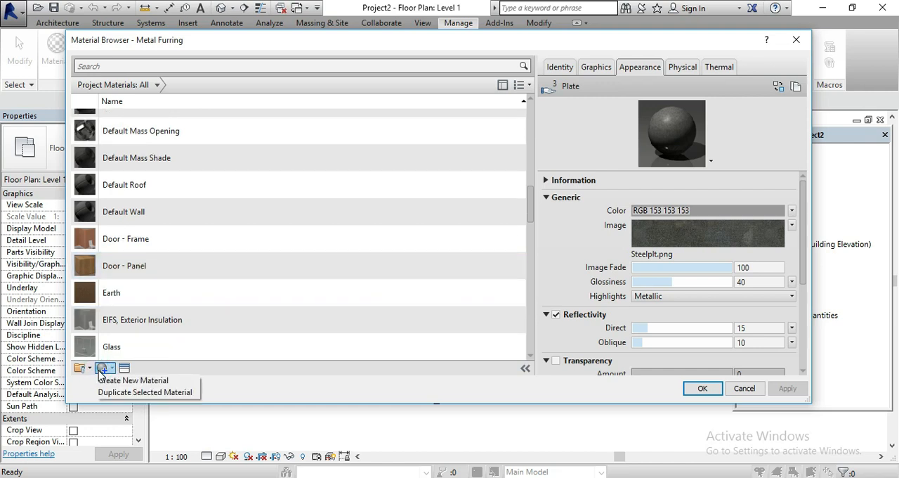
{"action": "left_click", "coordinate": [193, 381]}
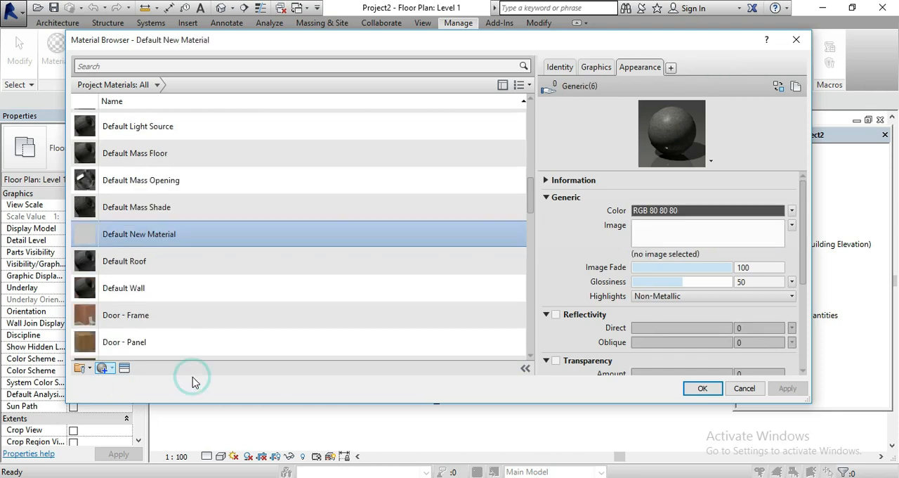
Rename the new default material as WALL
{"action": "scroll", "coordinate": [171, 125], "scroll_direction": "up", "scroll_amount": 1}
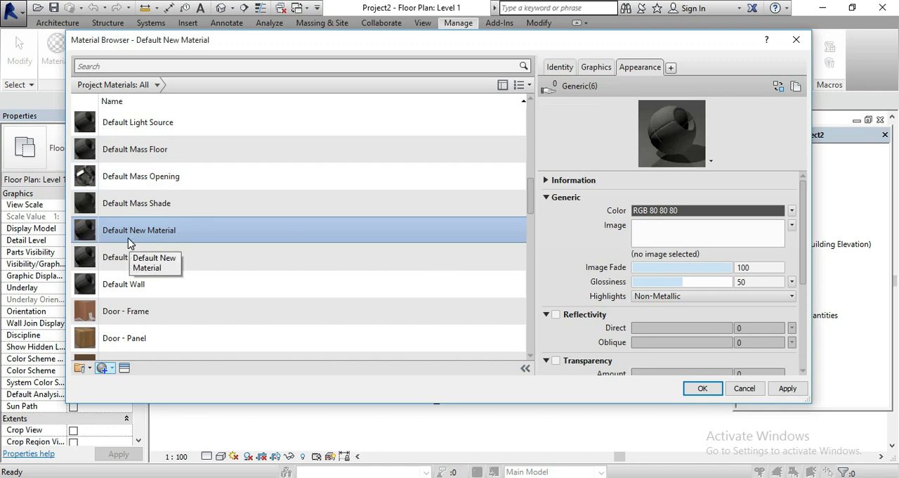
{"action": "right_click", "coordinate": [189, 235]}
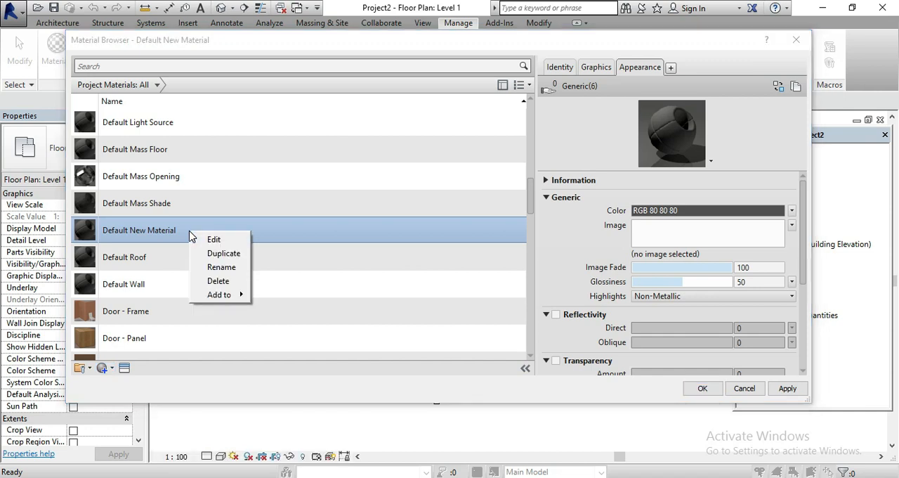
{"action": "left_click", "coordinate": [221, 268]}
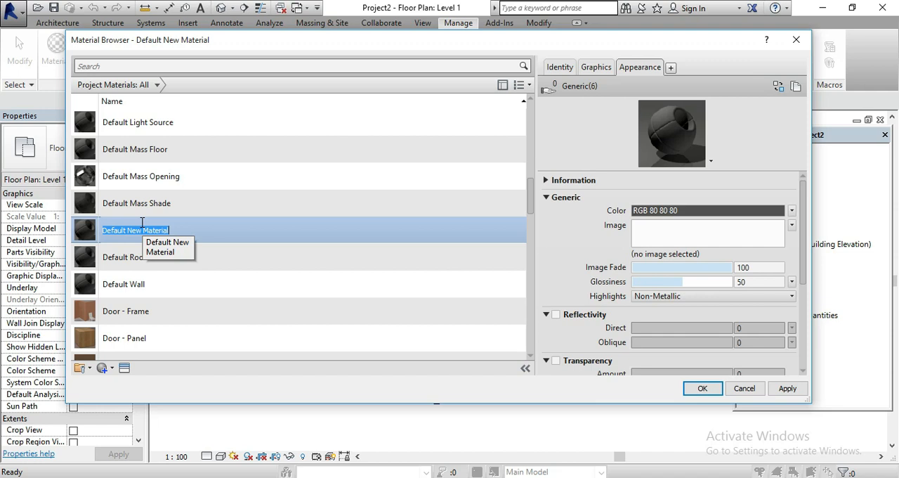
{"action": "type", "text": "WALL"}
{"action": "key", "text": "Return"}
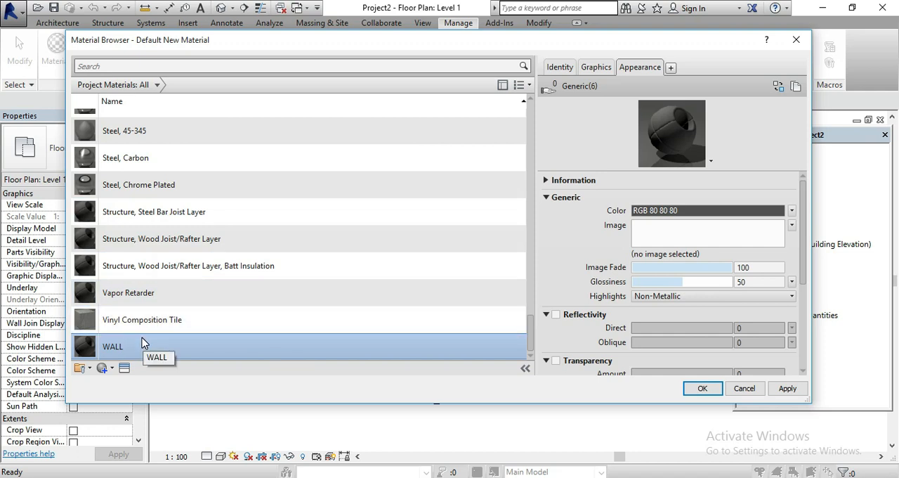
{"action": "scroll", "coordinate": [142, 343], "scroll_direction": "up", "scroll_amount": 15}
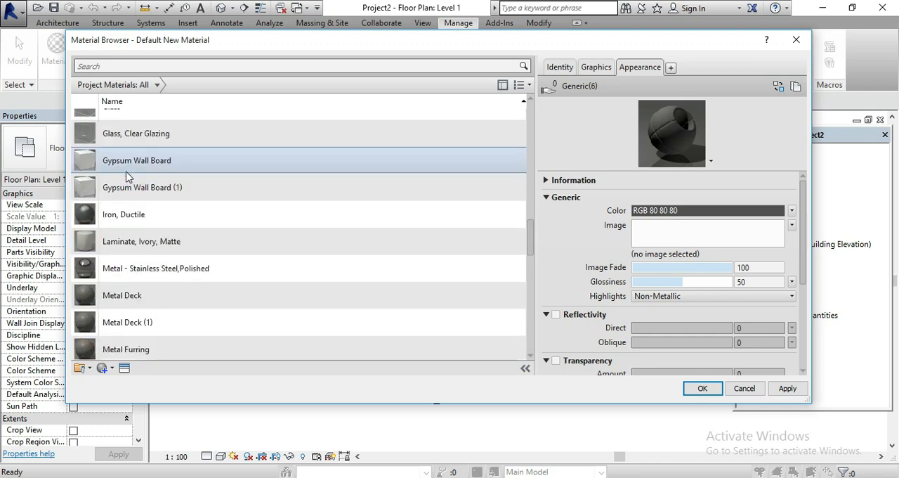
{"action": "scroll", "coordinate": [127, 176], "scroll_direction": "up", "scroll_amount": 8}
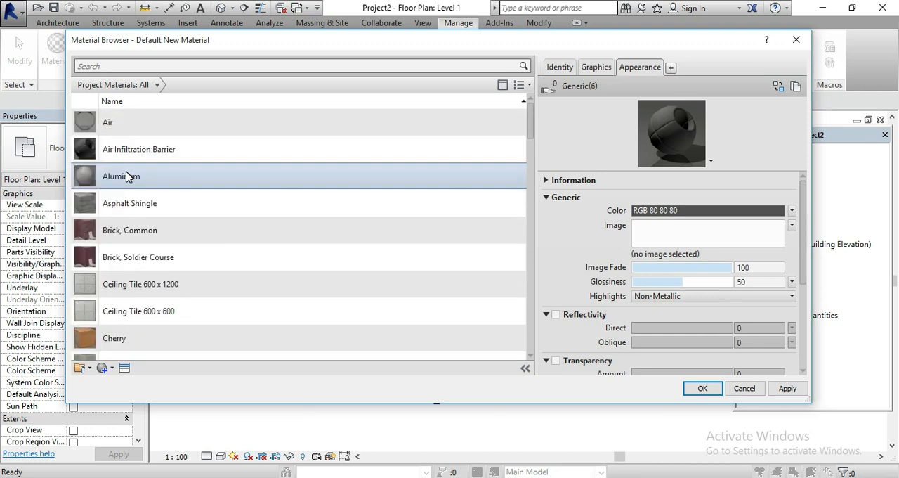
{"action": "scroll", "coordinate": [128, 141], "scroll_direction": "down", "scroll_amount": 8}
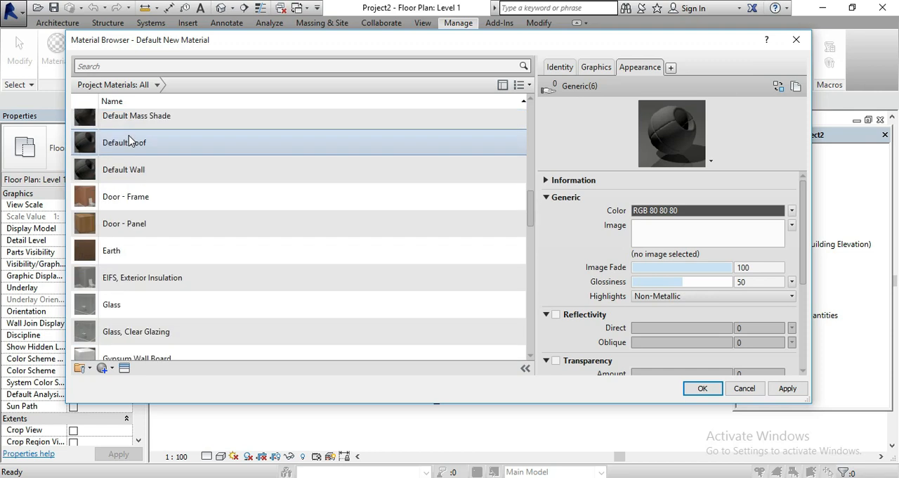
{"action": "scroll", "coordinate": [129, 141], "scroll_direction": "down", "scroll_amount": 15}
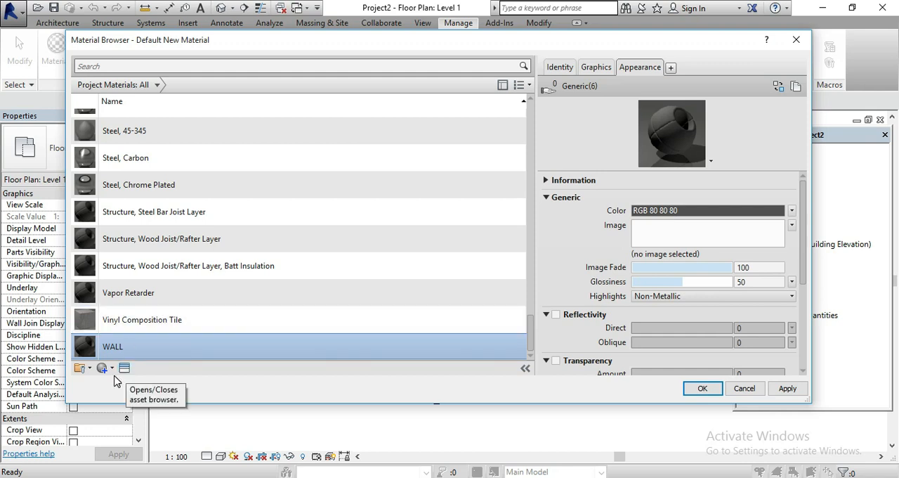
{"action": "scroll", "coordinate": [161, 318], "scroll_direction": "up", "scroll_amount": 1}
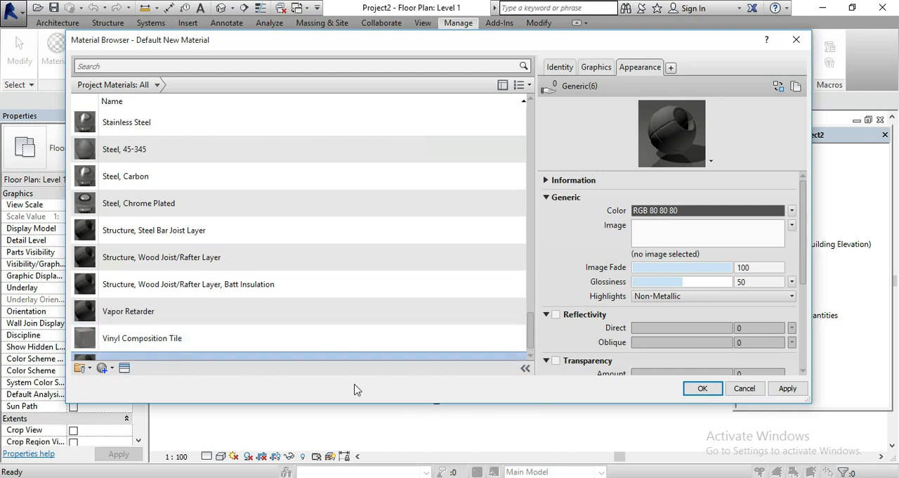
{"action": "scroll", "coordinate": [264, 287], "scroll_direction": "down", "scroll_amount": 1}
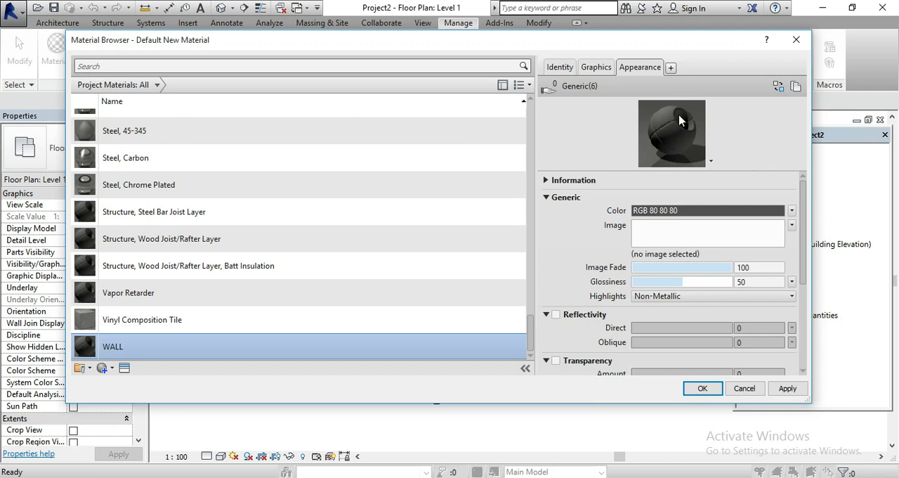
Examine the WALL material's Generic, Reflectivity, Transparency and Bump appearance properties
{"action": "left_click", "coordinate": [656, 68]}
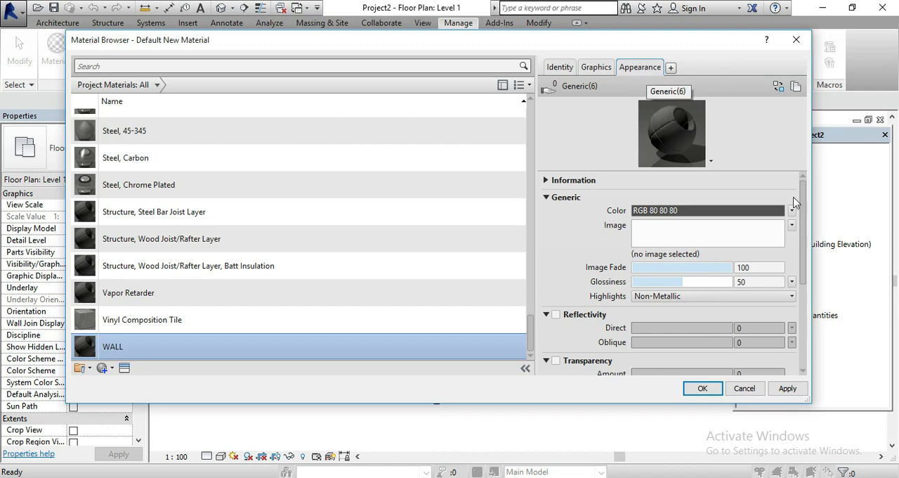
{"action": "left_click", "coordinate": [546, 196]}
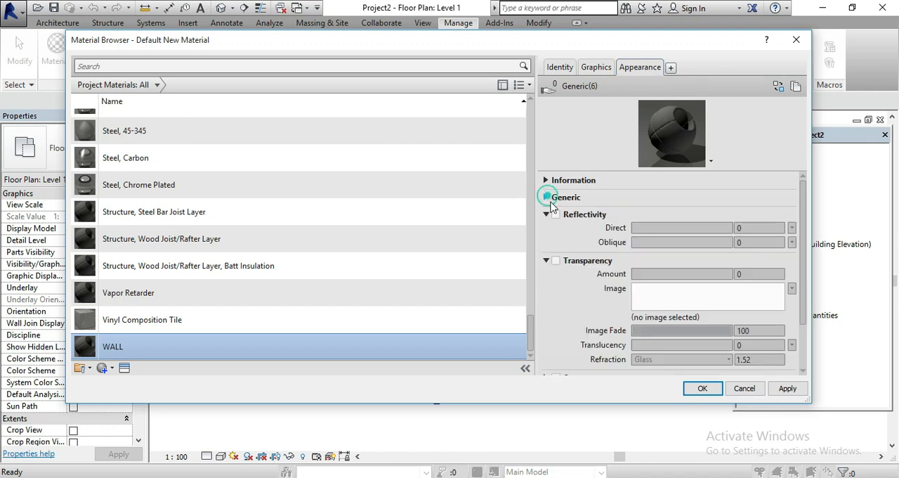
{"action": "left_click", "coordinate": [547, 214]}
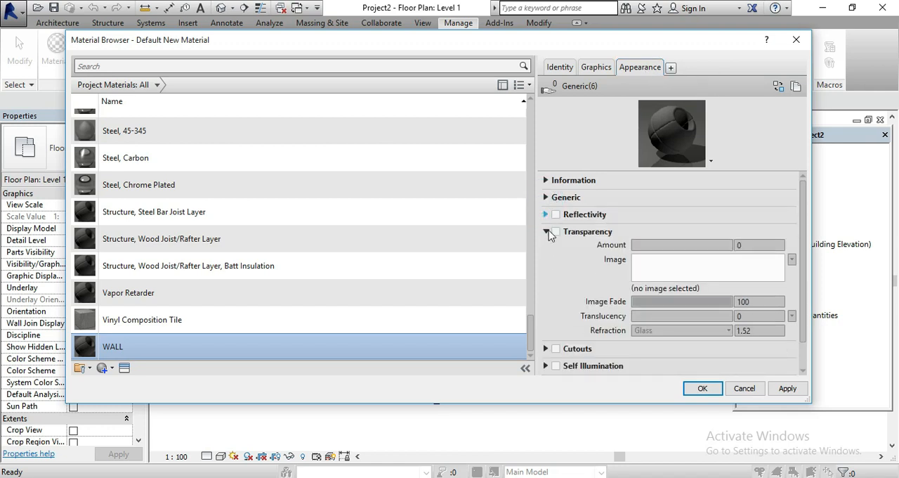
{"action": "left_click", "coordinate": [546, 232]}
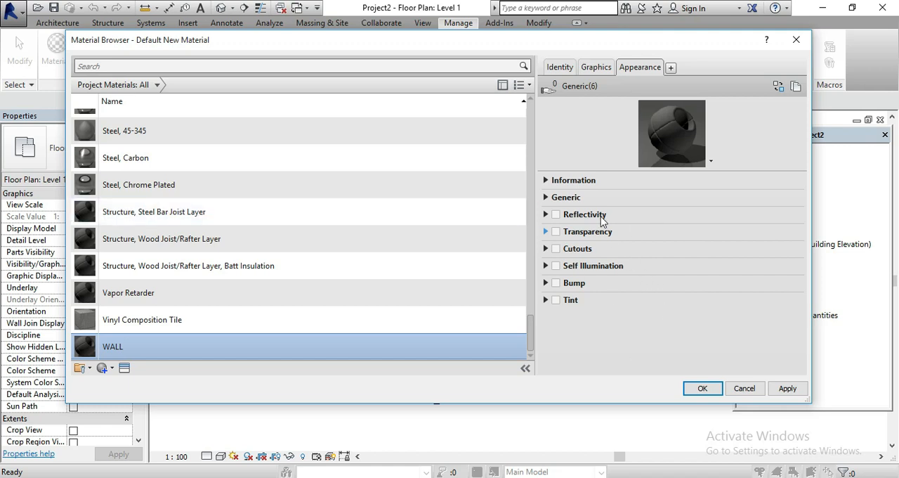
{"action": "left_click", "coordinate": [546, 214]}
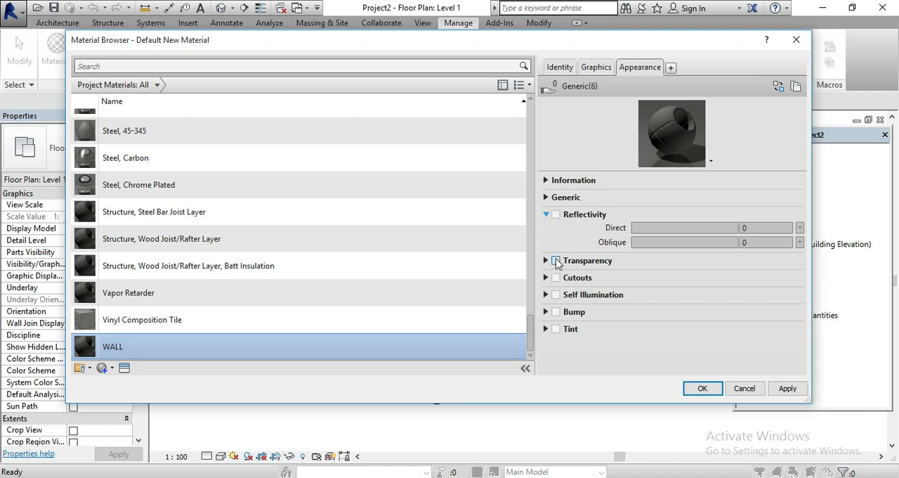
{"action": "left_click", "coordinate": [545, 261]}
{"action": "scroll", "coordinate": [548, 298], "scroll_direction": "down", "scroll_amount": 2}
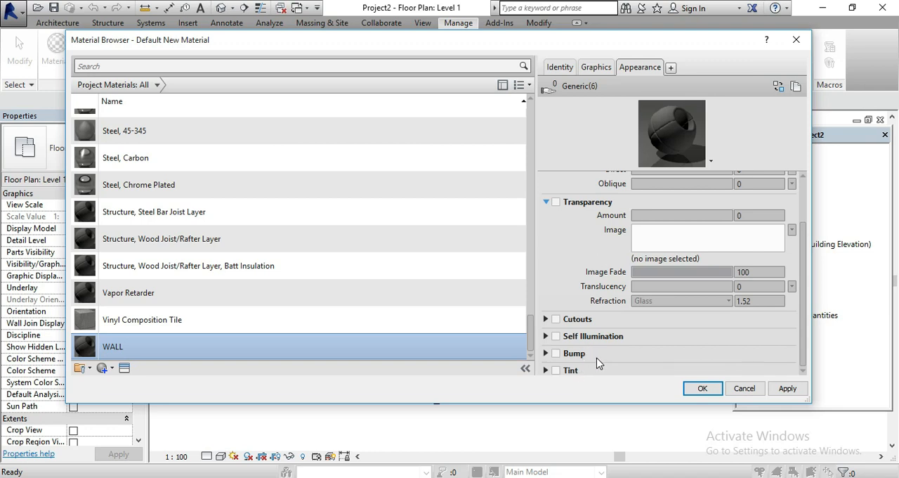
{"action": "left_click", "coordinate": [547, 354]}
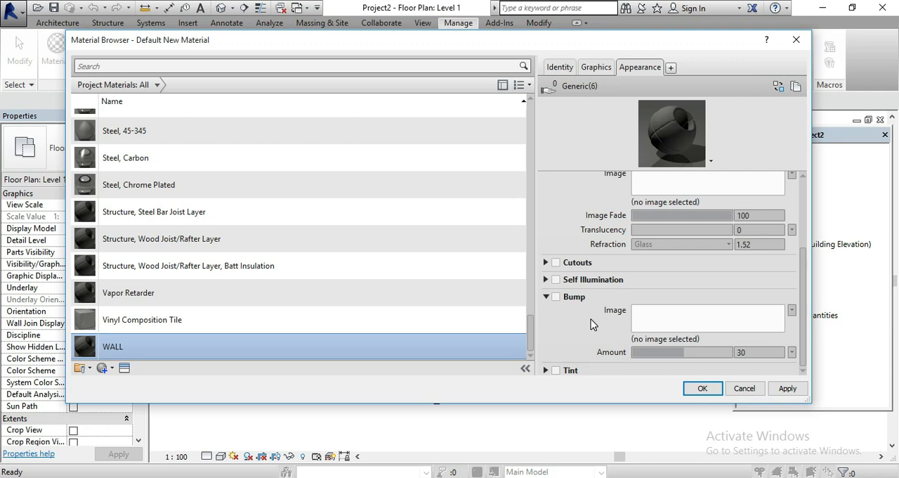
{"action": "scroll", "coordinate": [591, 324], "scroll_direction": "up", "scroll_amount": 1}
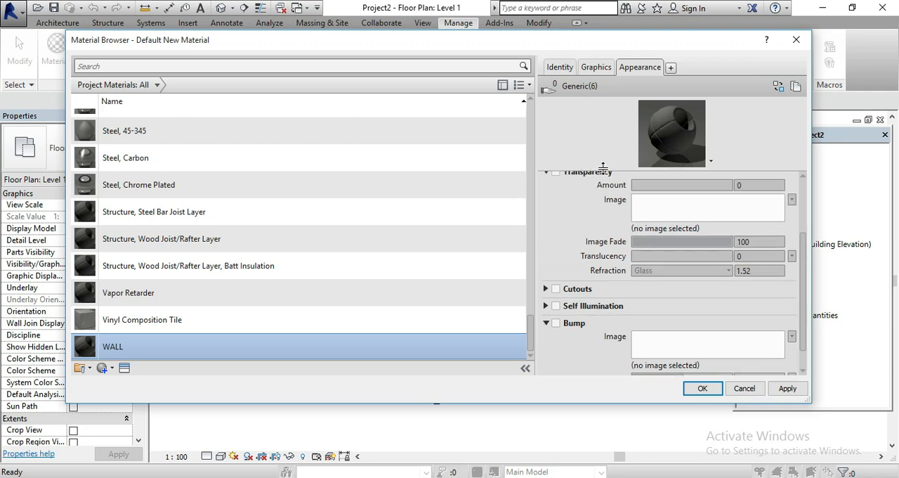
{"action": "scroll", "coordinate": [596, 211], "scroll_direction": "up", "scroll_amount": 3}
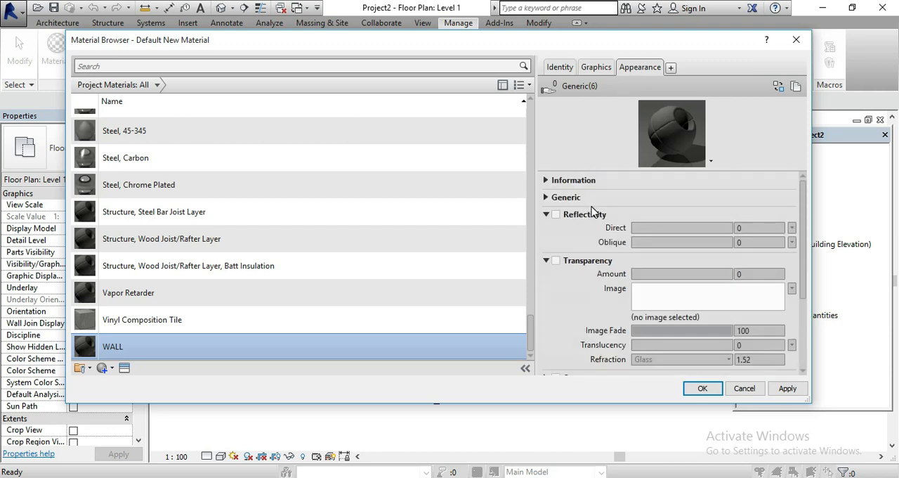
Open the asset replacement library for WALL's appearance and expand the Wall Paint category of the Appearance Library
{"action": "left_click", "coordinate": [779, 87]}
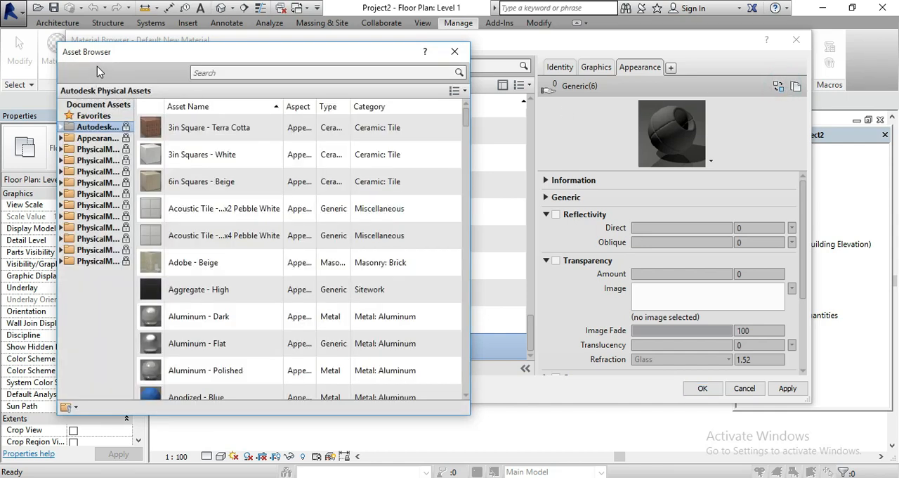
{"action": "scroll", "coordinate": [421, 316], "scroll_direction": "down", "scroll_amount": 1}
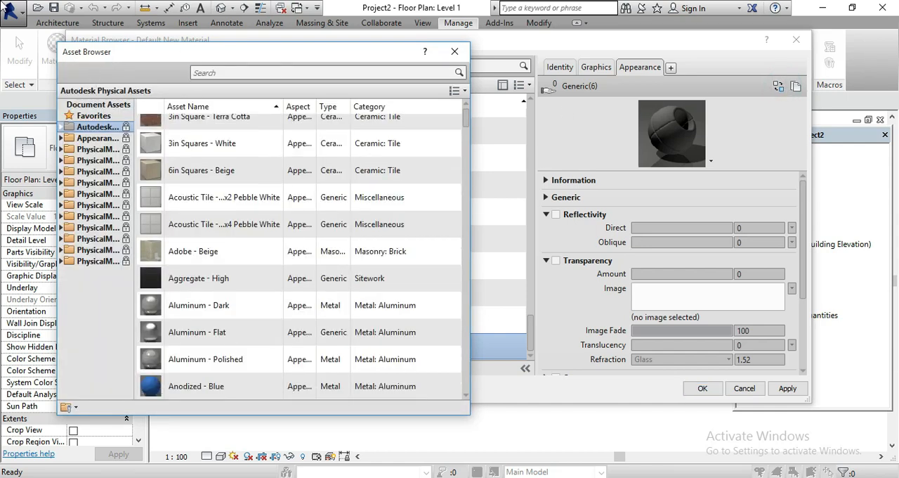
{"action": "left_click", "coordinate": [61, 137]}
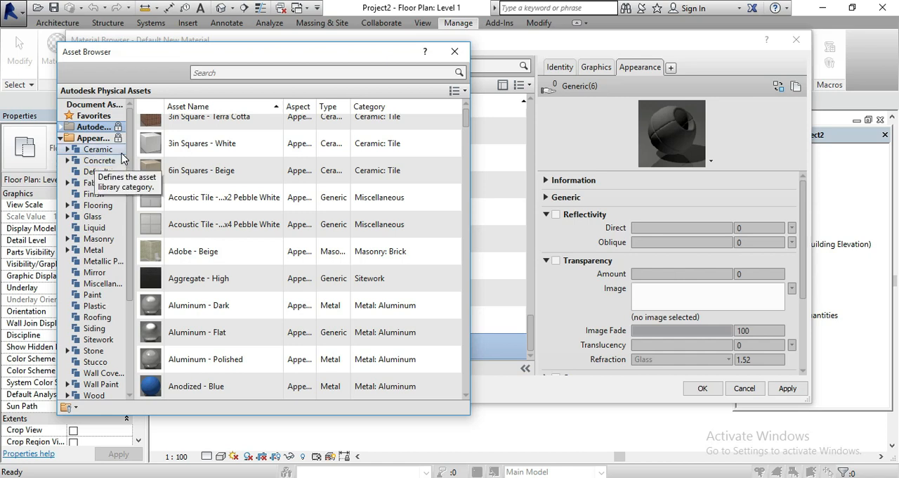
{"action": "scroll", "coordinate": [108, 212], "scroll_direction": "down", "scroll_amount": 1}
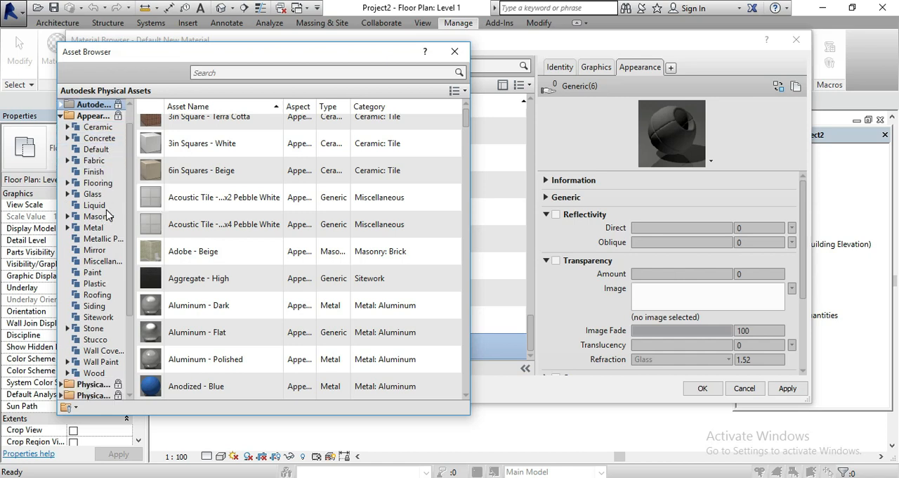
{"action": "scroll", "coordinate": [108, 213], "scroll_direction": "down", "scroll_amount": 2}
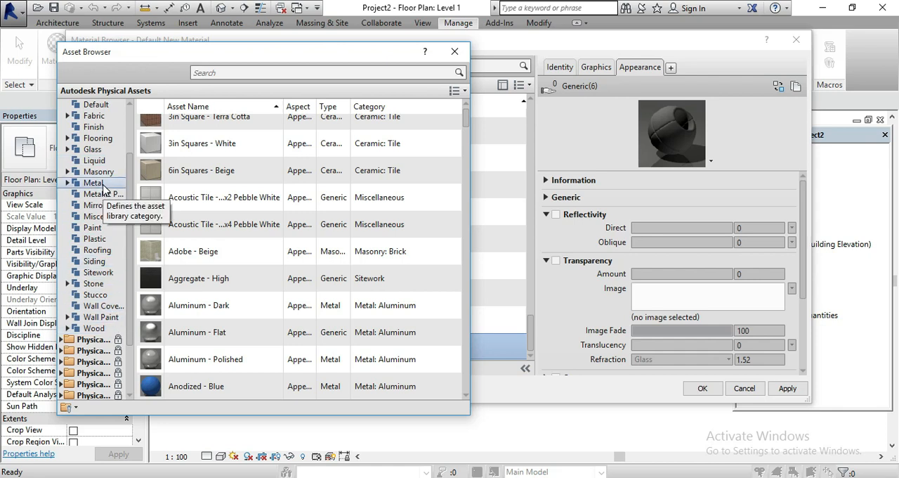
{"action": "left_click", "coordinate": [67, 317]}
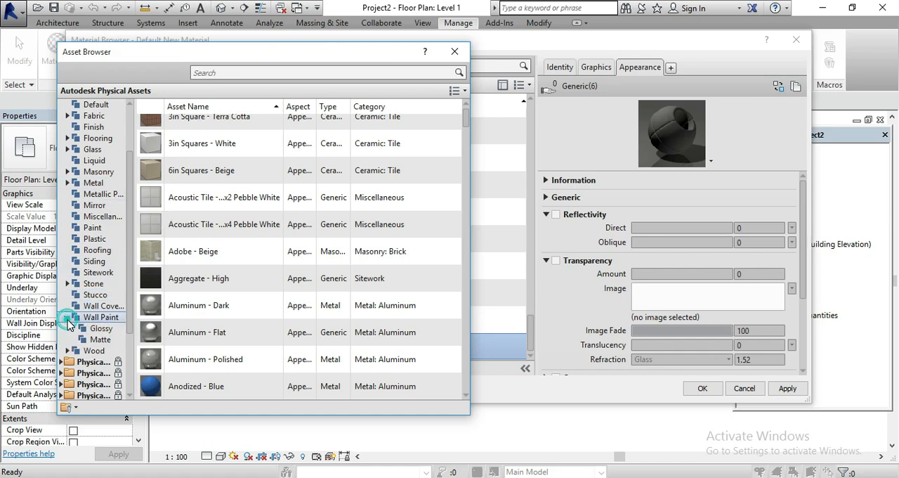
Compare the Glossy and Matte wall paint assets available in the Appearance Library
{"action": "left_click", "coordinate": [106, 328]}
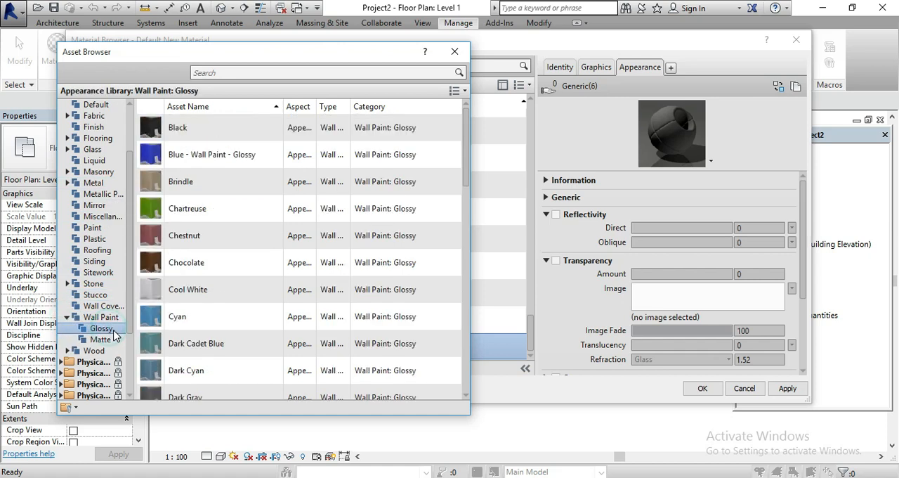
{"action": "left_click", "coordinate": [106, 340]}
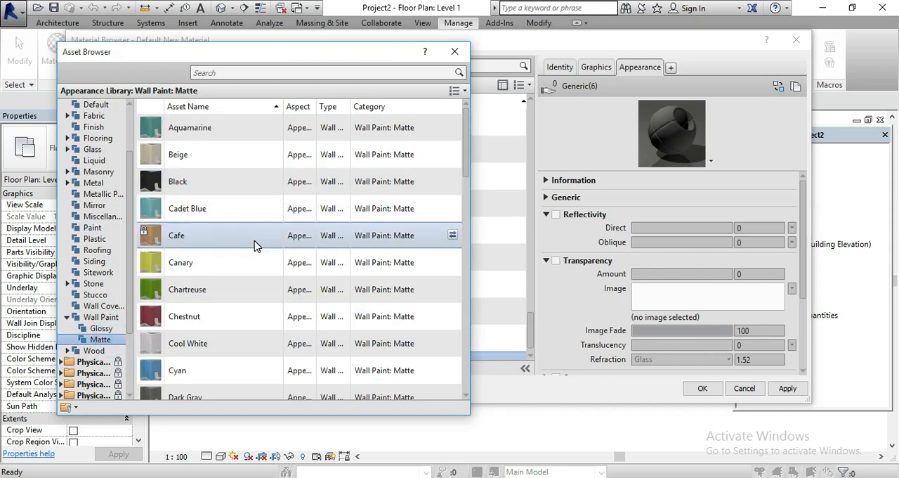
{"action": "left_click", "coordinate": [98, 330]}
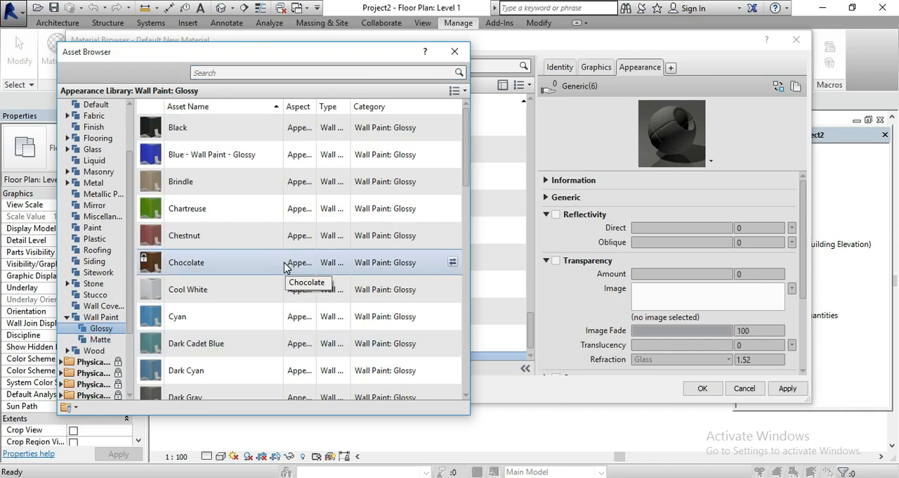
{"action": "scroll", "coordinate": [294, 284], "scroll_direction": "down", "scroll_amount": 5}
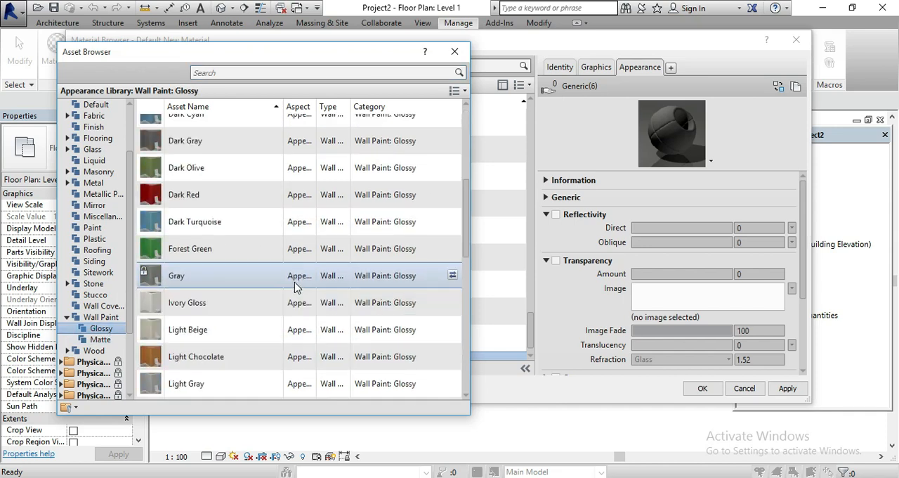
{"action": "scroll", "coordinate": [294, 285], "scroll_direction": "down", "scroll_amount": 3}
{"action": "left_click", "coordinate": [100, 339]}
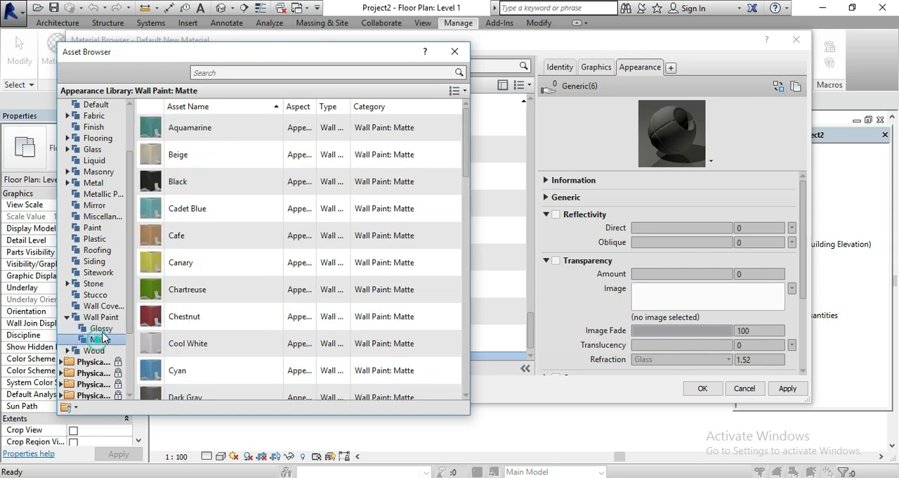
{"action": "scroll", "coordinate": [281, 330], "scroll_direction": "down", "scroll_amount": 8}
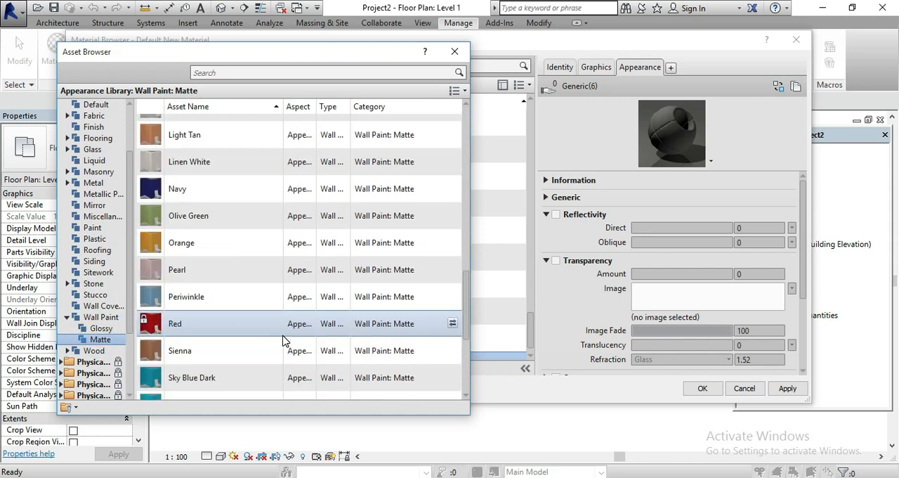
{"action": "scroll", "coordinate": [238, 257], "scroll_direction": "up", "scroll_amount": 4}
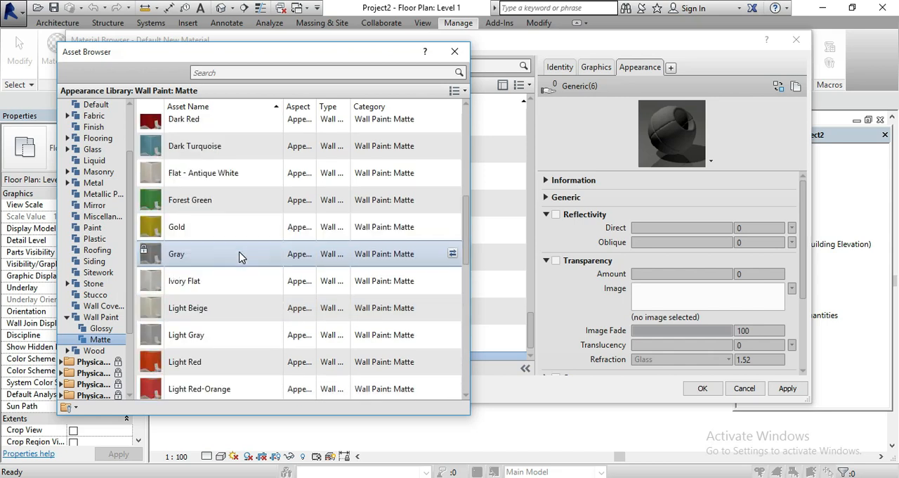
Try the matte wall paints Gold and Light Red as the WALL material's appearance
{"action": "double_click", "coordinate": [240, 232]}
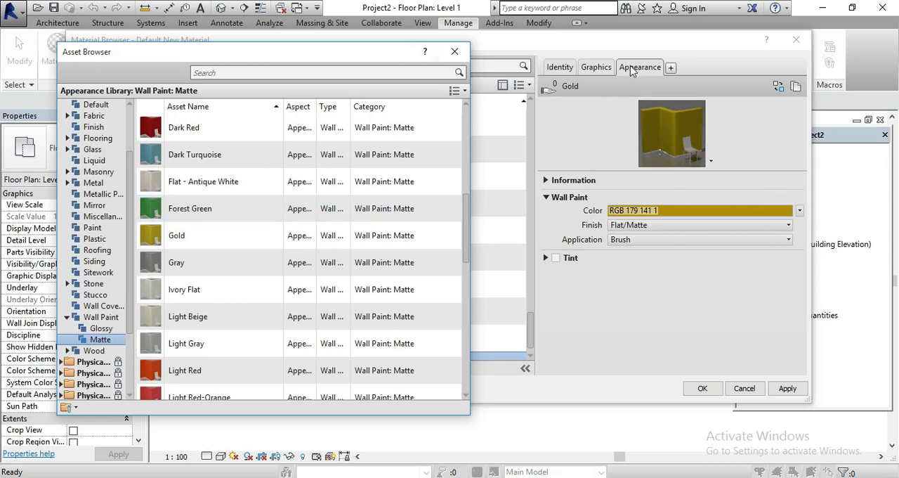
{"action": "double_click", "coordinate": [196, 241]}
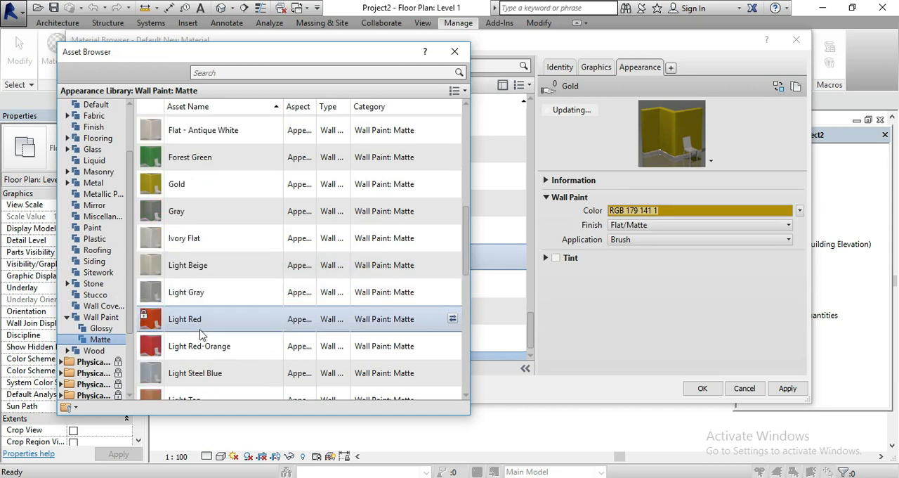
{"action": "scroll", "coordinate": [200, 321], "scroll_direction": "down", "scroll_amount": 1}
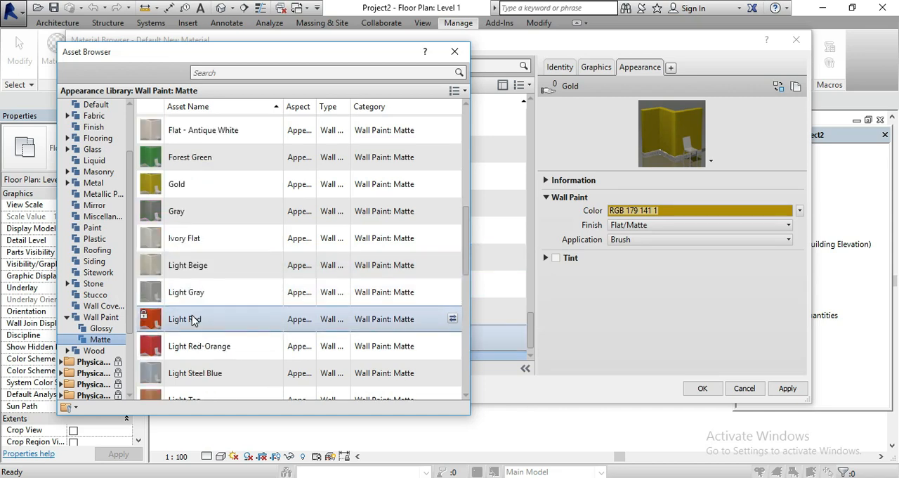
{"action": "double_click", "coordinate": [194, 321]}
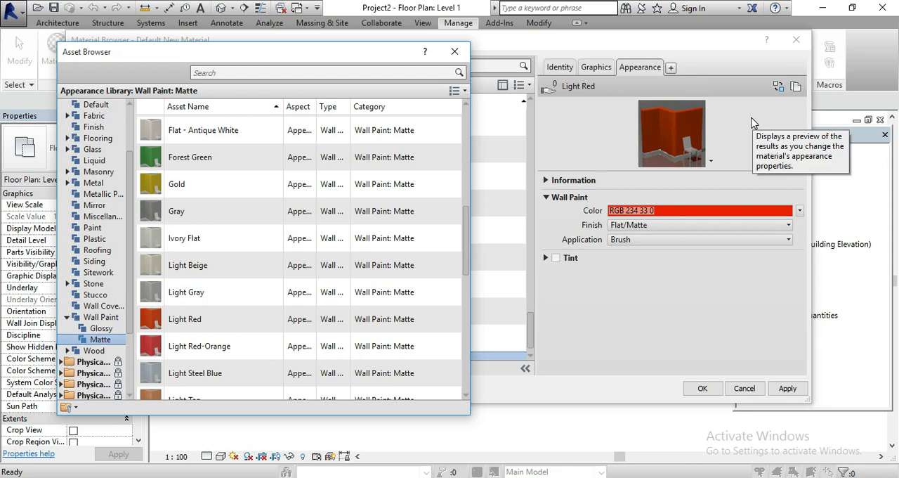
Replace WALL's appearance with the matte Forest Green wall paint and close the Asset Browser
{"action": "double_click", "coordinate": [206, 158]}
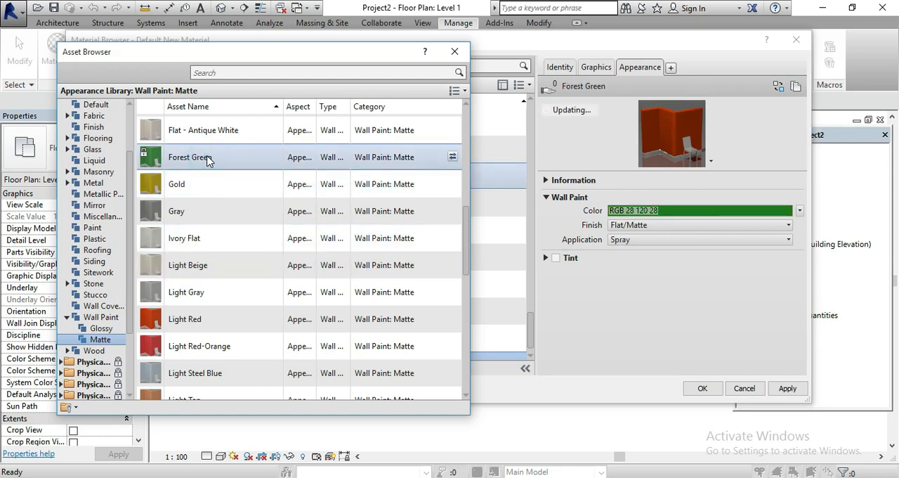
{"action": "left_click", "coordinate": [462, 52]}
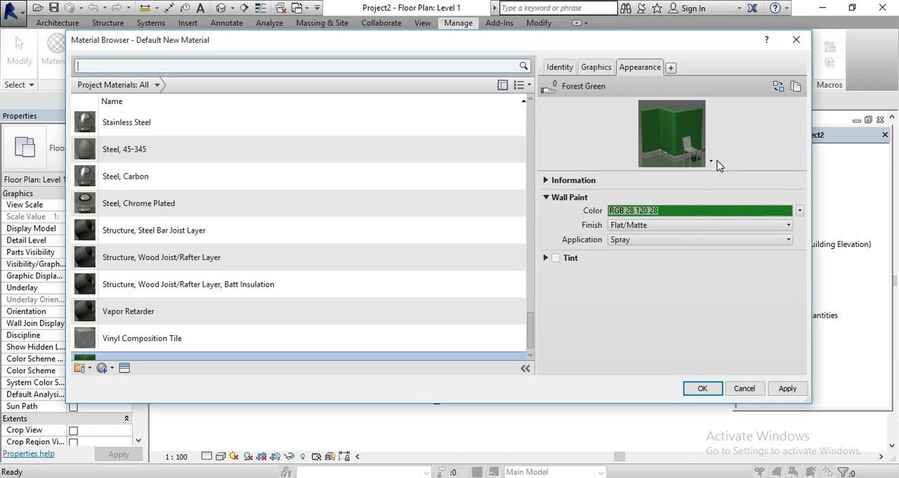
Set the appearance preview scene to Sphere
{"action": "left_click", "coordinate": [712, 161]}
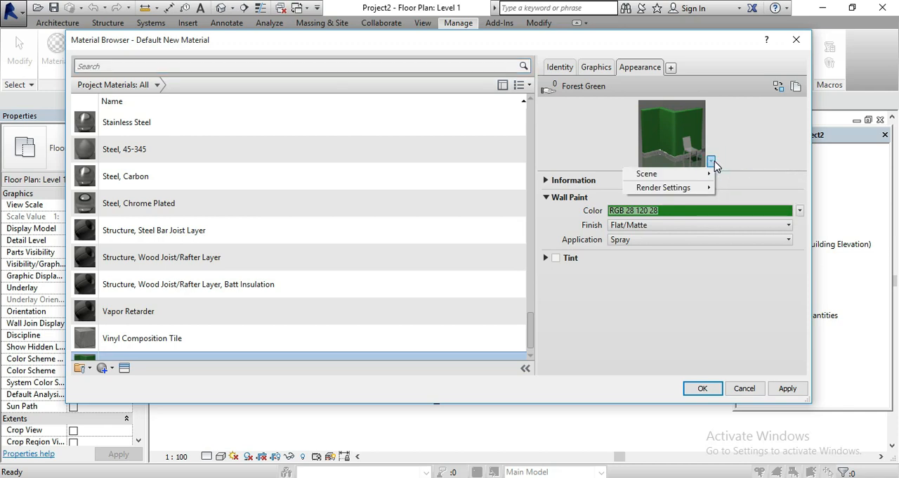
{"action": "mouse_move", "coordinate": [700, 175]}
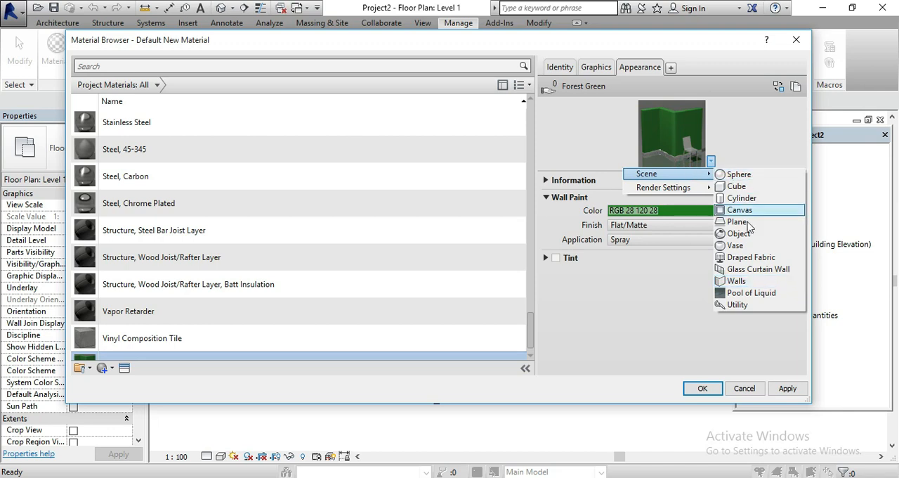
{"action": "left_click", "coordinate": [766, 175]}
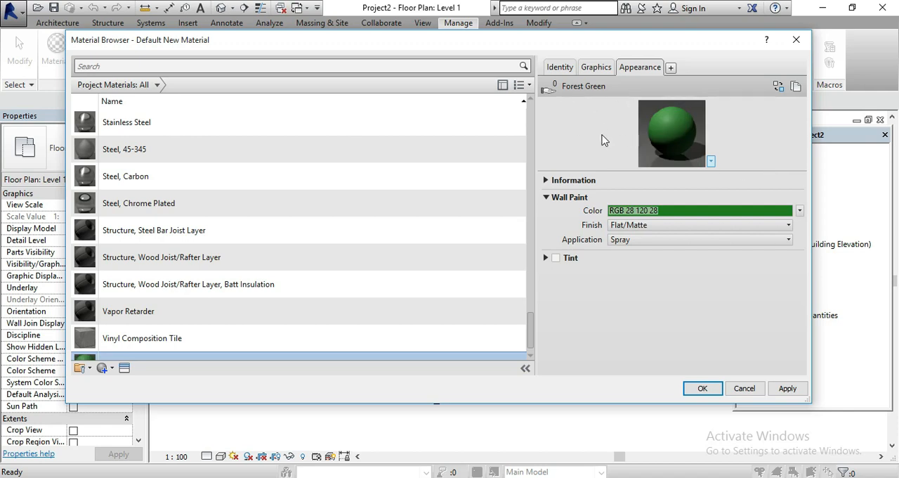
Set the appearance preview scene to Cube and expand the material's Tint settings
{"action": "left_click", "coordinate": [712, 162]}
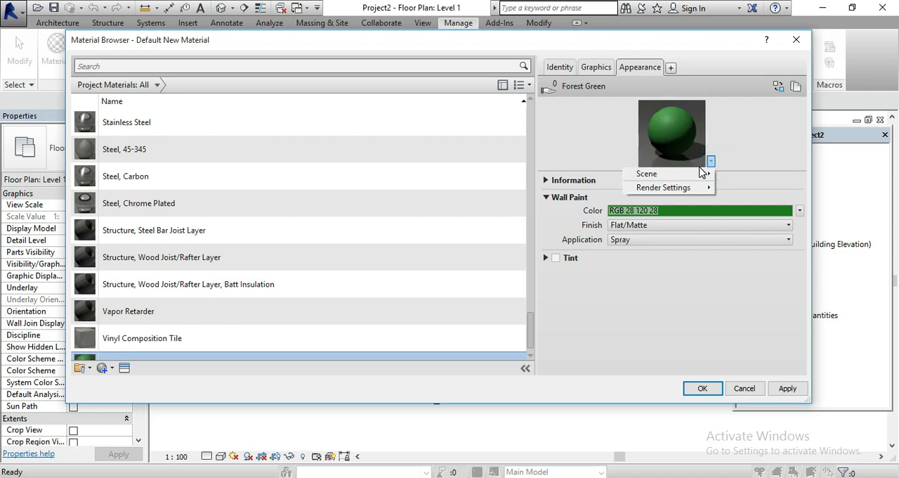
{"action": "mouse_move", "coordinate": [703, 174]}
{"action": "mouse_move", "coordinate": [692, 175]}
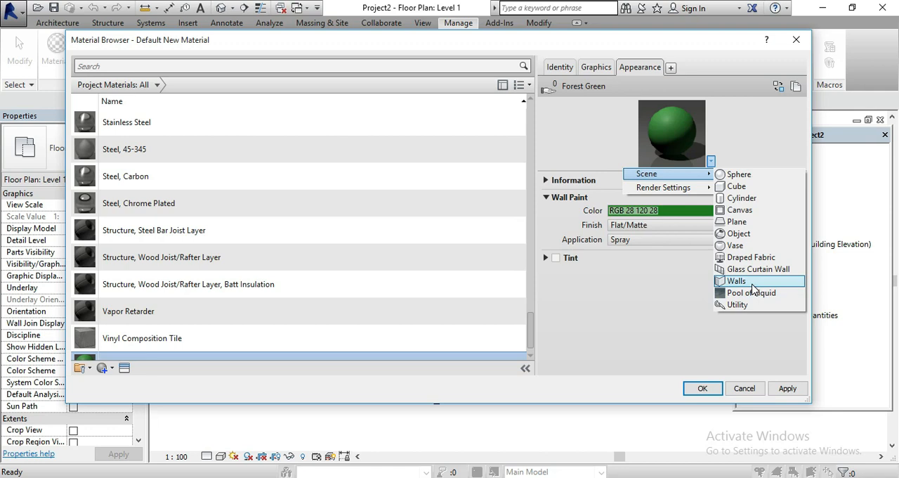
{"action": "left_click", "coordinate": [738, 186]}
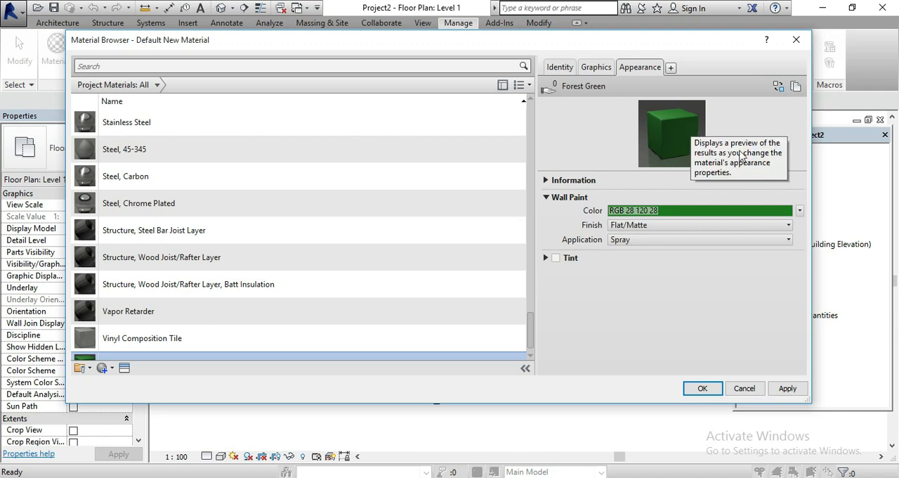
{"action": "left_click", "coordinate": [547, 258]}
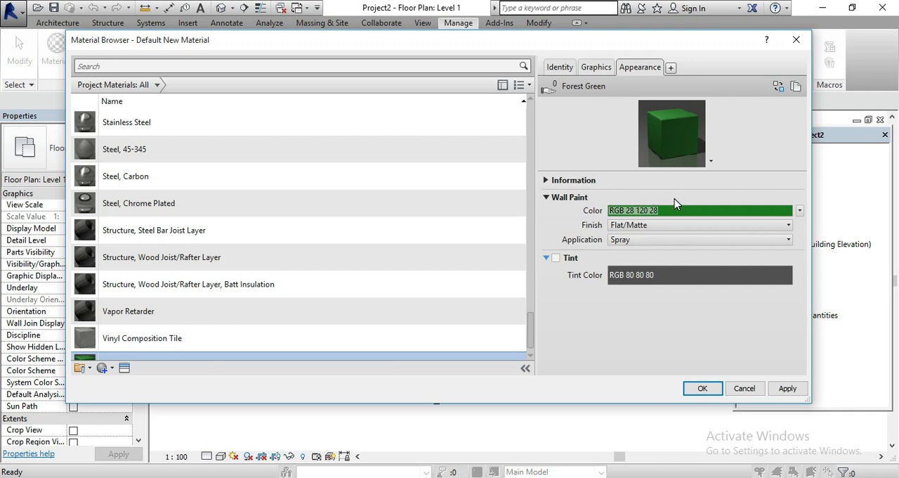
Add the wall paint color RGB 28 120 28 to the custom colors and confirm it
{"action": "left_click", "coordinate": [632, 211]}
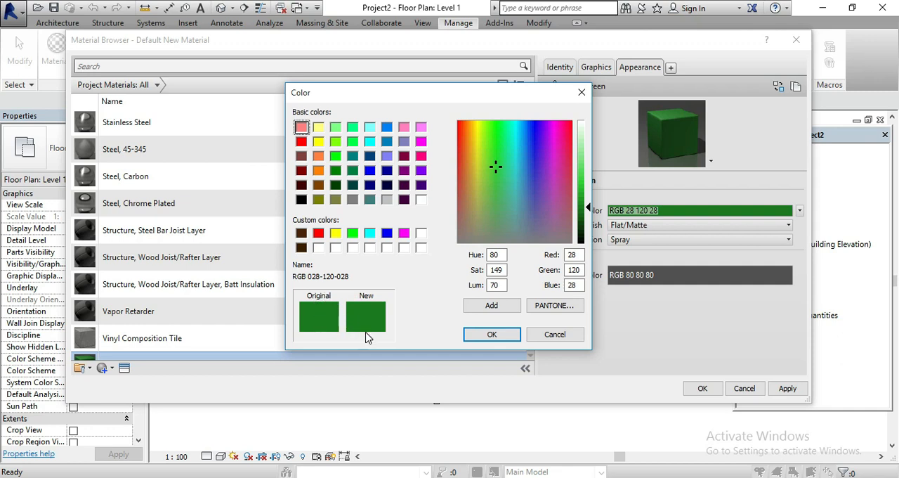
{"action": "left_click", "coordinate": [505, 311]}
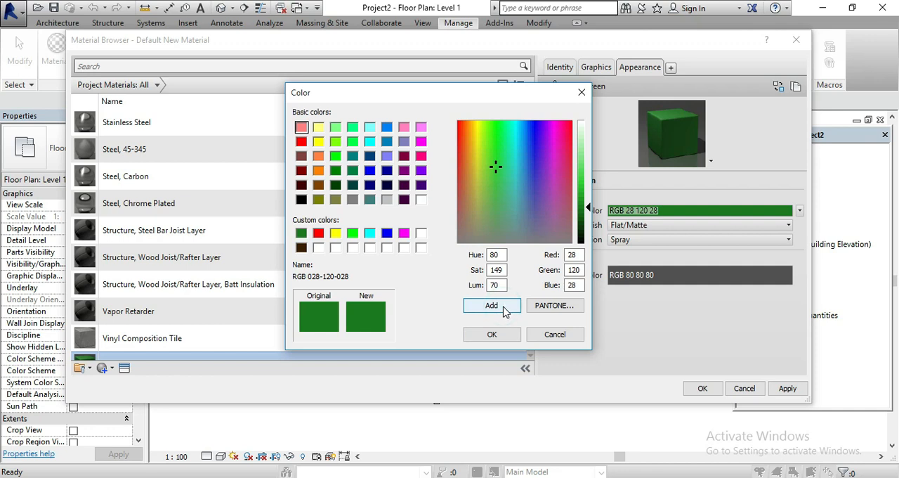
{"action": "left_click", "coordinate": [492, 306]}
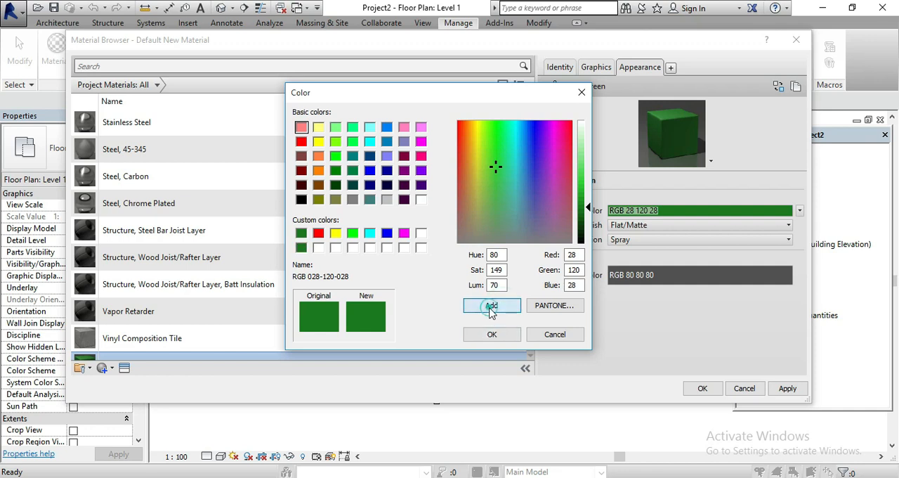
{"action": "left_click", "coordinate": [493, 336]}
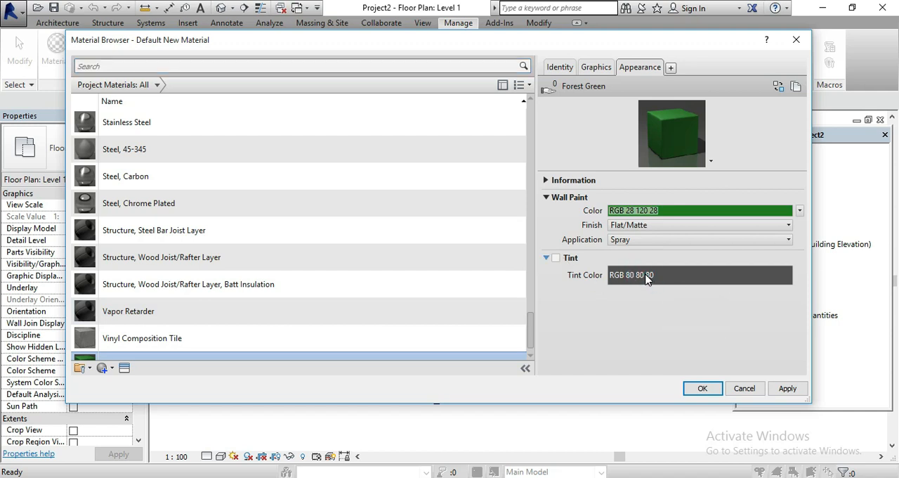
Enable Tint for the Forest Green appearance and set the tint color to the custom green RGB 28 120 28
{"action": "left_click", "coordinate": [555, 258]}
{"action": "left_click", "coordinate": [699, 275]}
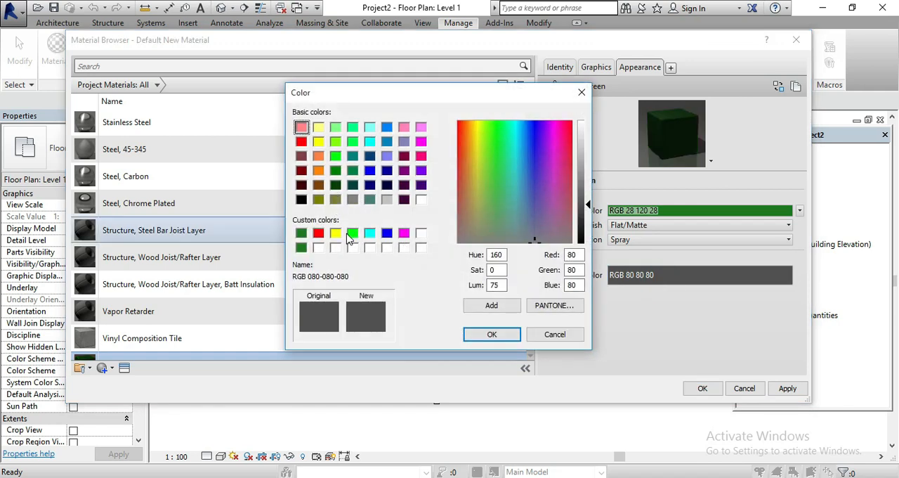
{"action": "left_click", "coordinate": [301, 247]}
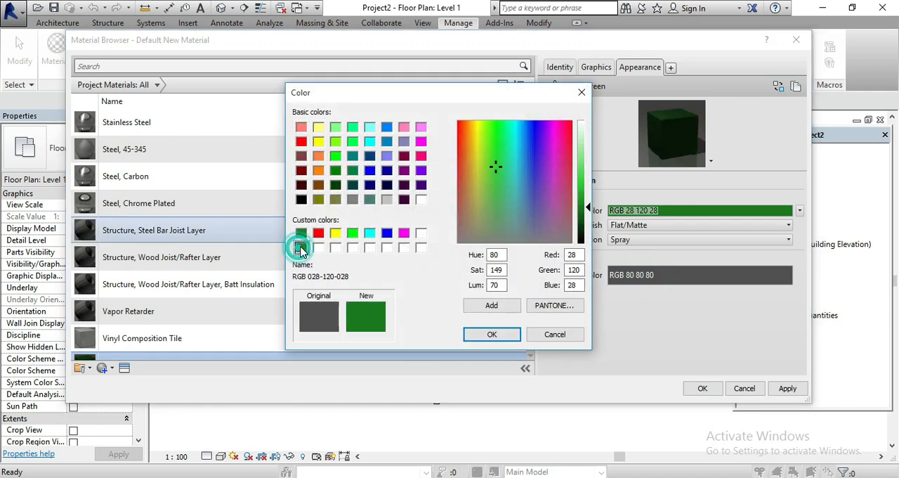
{"action": "left_click", "coordinate": [485, 334]}
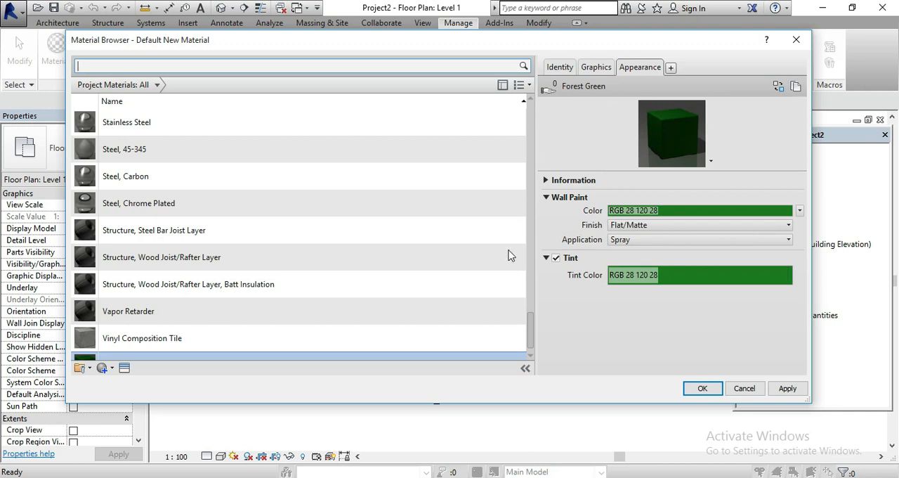
Make WALL's shading use the render appearance, apply the material changes and dismiss the message
{"action": "left_click", "coordinate": [589, 71]}
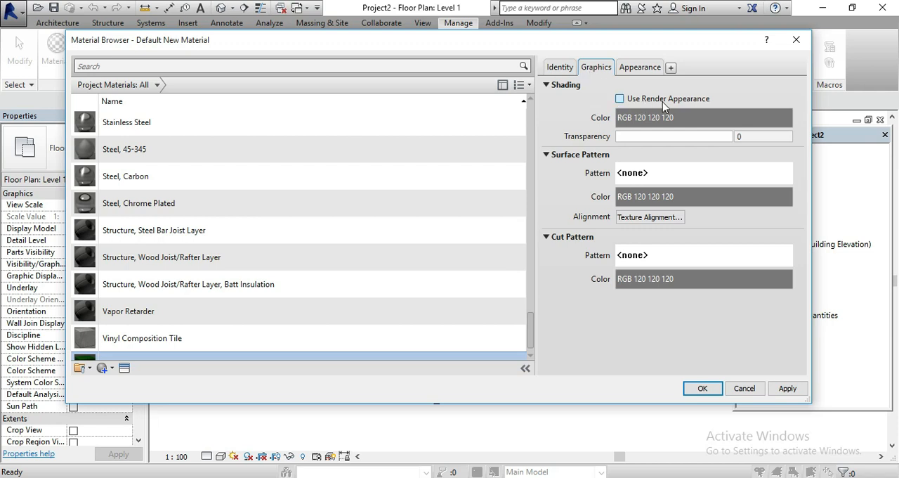
{"action": "left_click", "coordinate": [620, 100]}
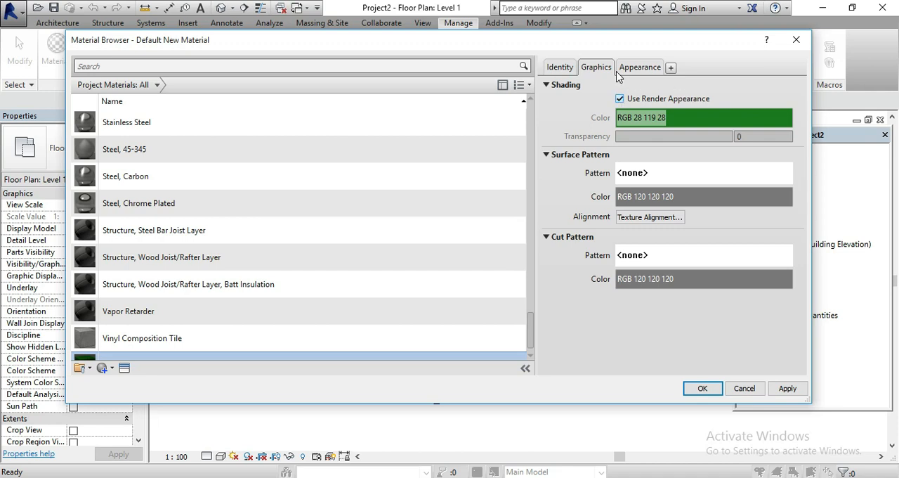
{"action": "left_click", "coordinate": [785, 388]}
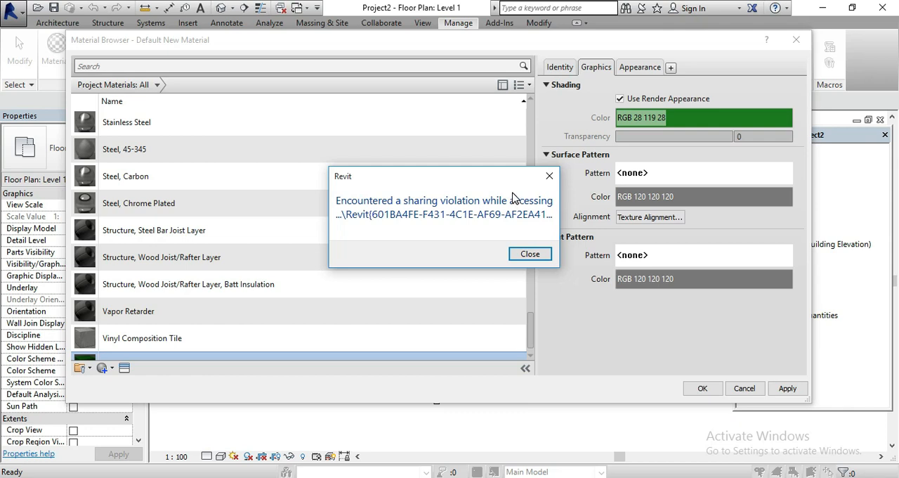
{"action": "left_click", "coordinate": [549, 176]}
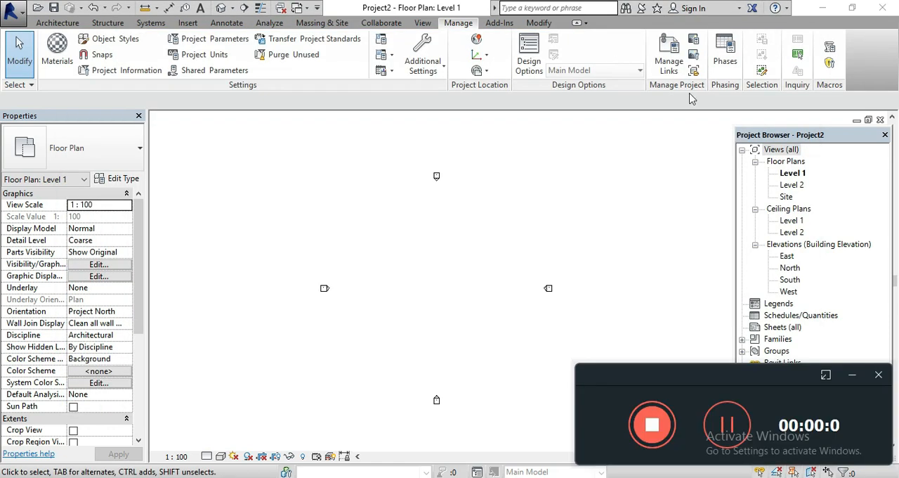
Try to draw a rectangle of Generic - 200mm walls about 21000 by 7000 mm between the elevation markers on Level 1
{"action": "left_click", "coordinate": [852, 375]}
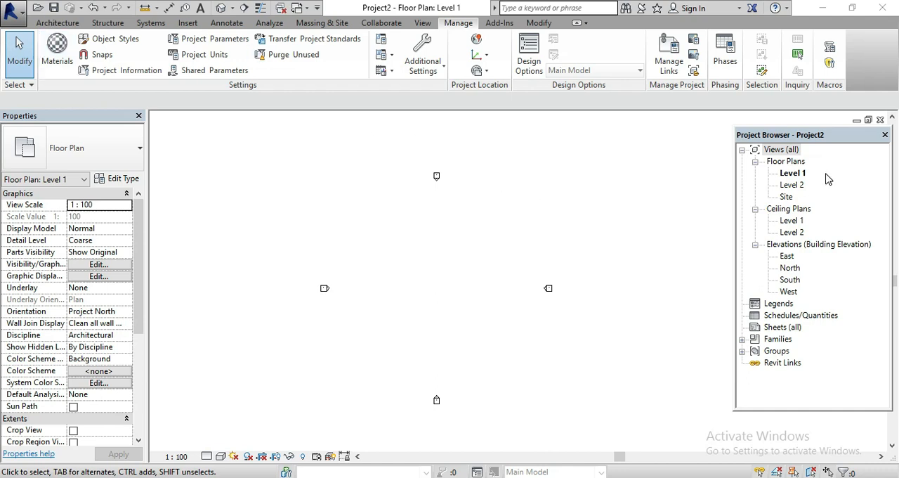
{"action": "left_click", "coordinate": [39, 23]}
{"action": "left_click", "coordinate": [46, 58]}
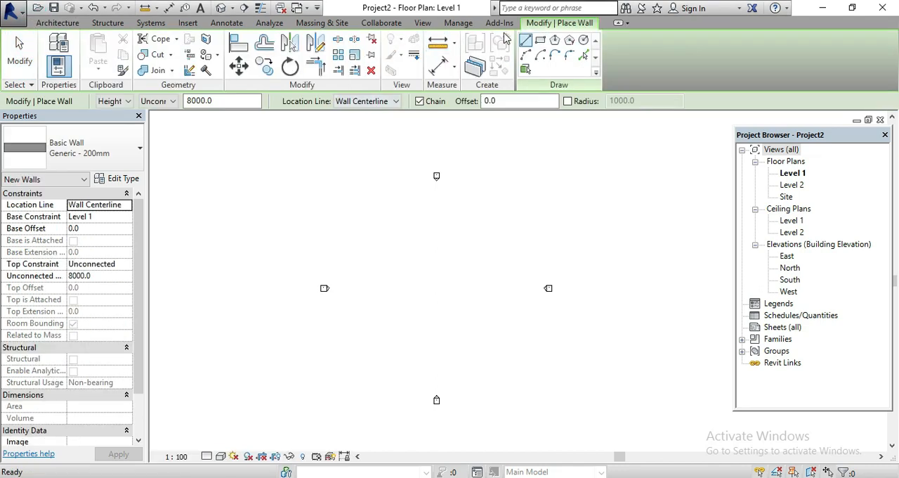
{"action": "left_click", "coordinate": [540, 41]}
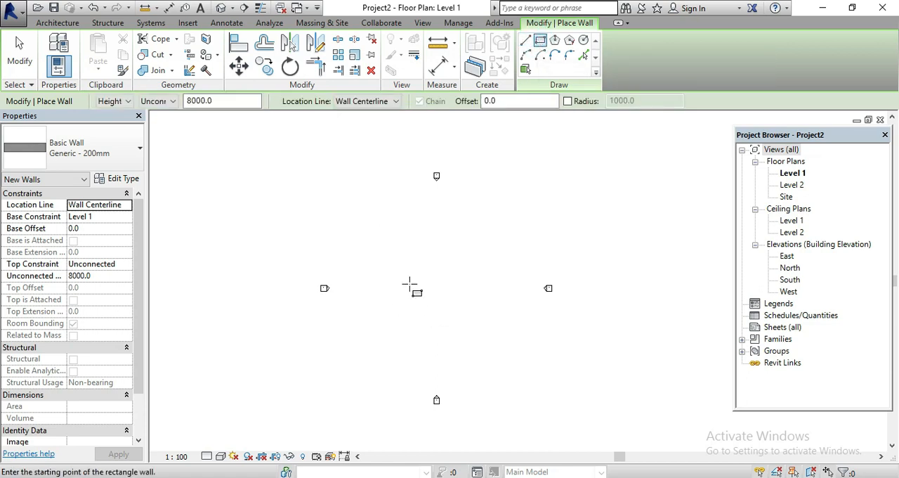
{"action": "left_click", "coordinate": [378, 255]}
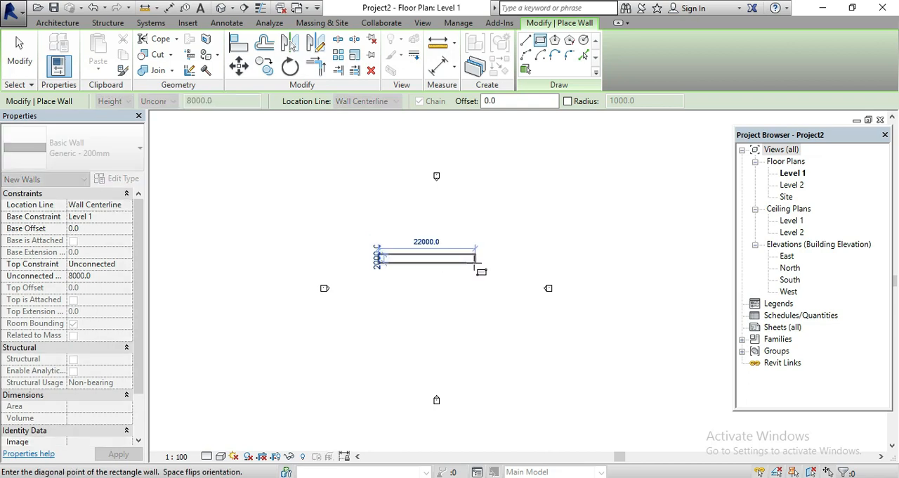
{"action": "left_click", "coordinate": [469, 287]}
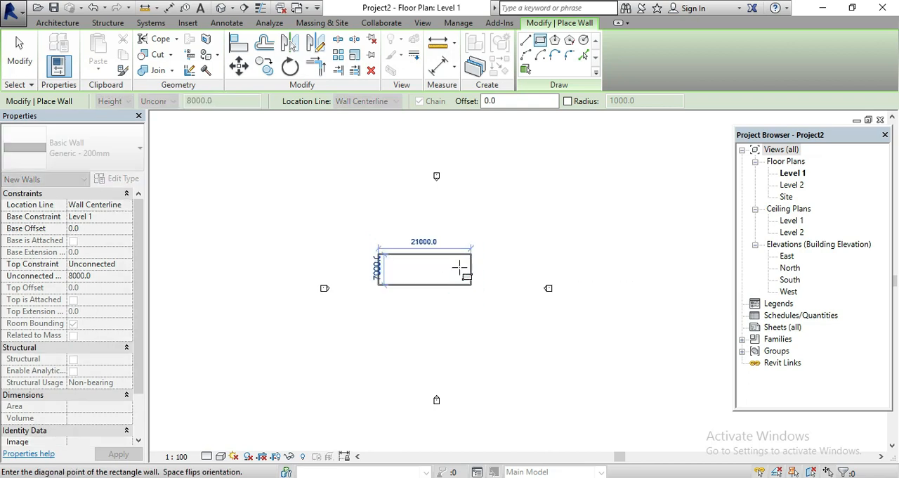
{"action": "key", "text": "ctrl+z"}
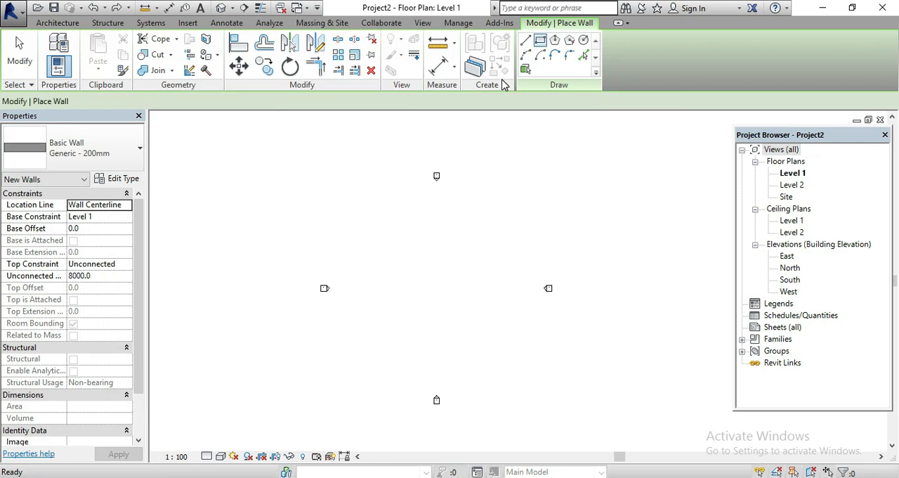
Draw one straight horizontal Generic - 200mm wall between the elevation markers on Level 1 and show it in the default 3D view
{"action": "left_click", "coordinate": [526, 40]}
{"action": "left_click", "coordinate": [392, 255]}
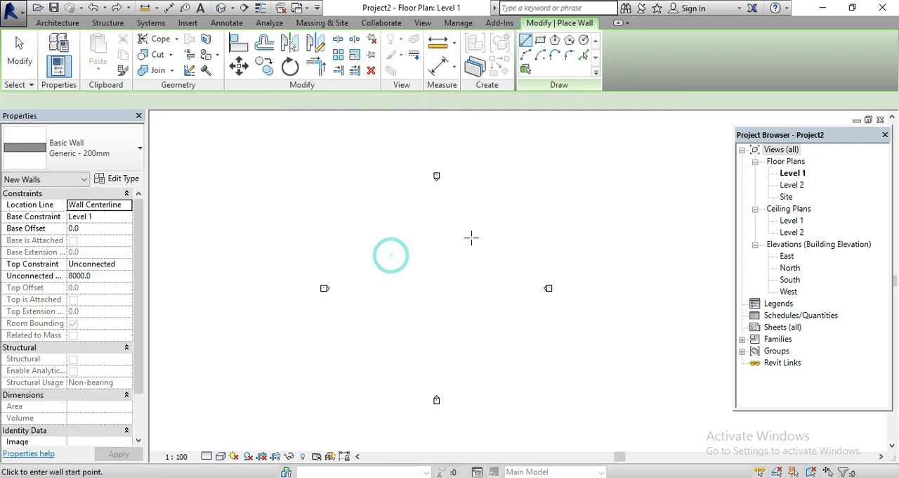
{"action": "left_click", "coordinate": [418, 101]}
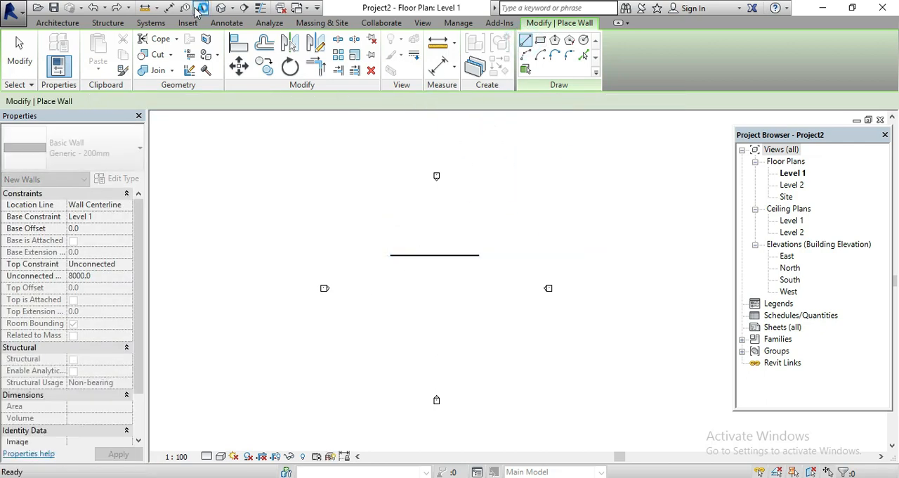
{"action": "key", "text": "Escape"}
{"action": "key", "text": "Escape"}
{"action": "left_click", "coordinate": [222, 8]}
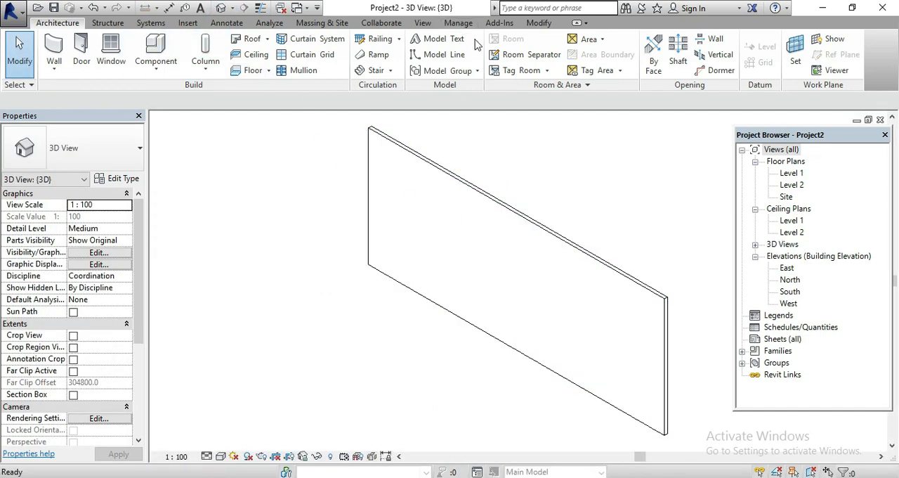
Start the Paint tool with WALL as the material to apply
{"action": "left_click", "coordinate": [530, 24]}
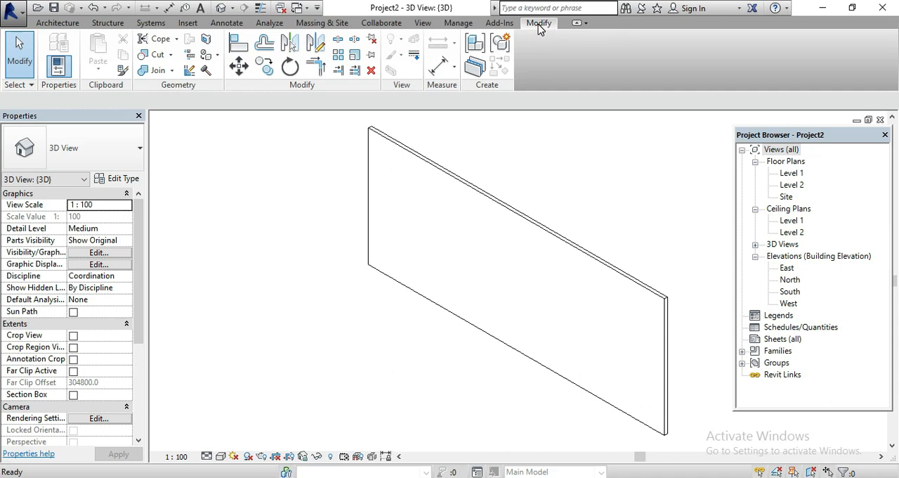
{"action": "left_click", "coordinate": [218, 54]}
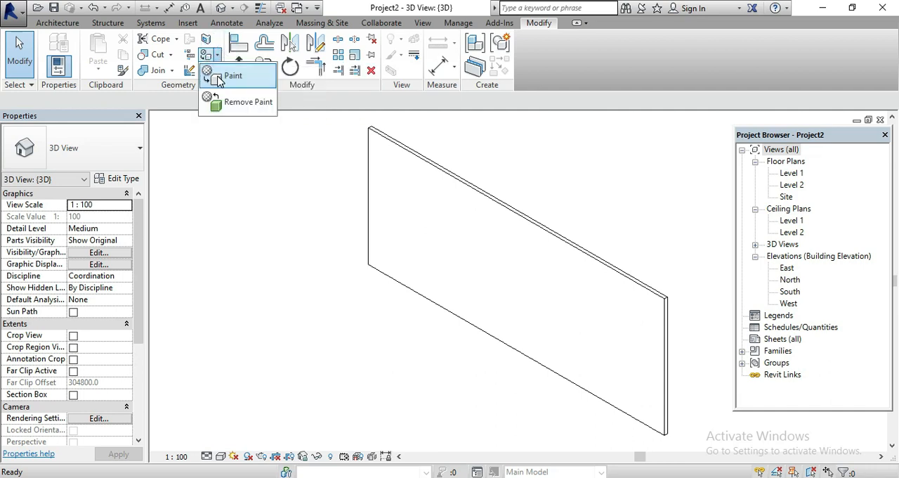
{"action": "left_click", "coordinate": [218, 77]}
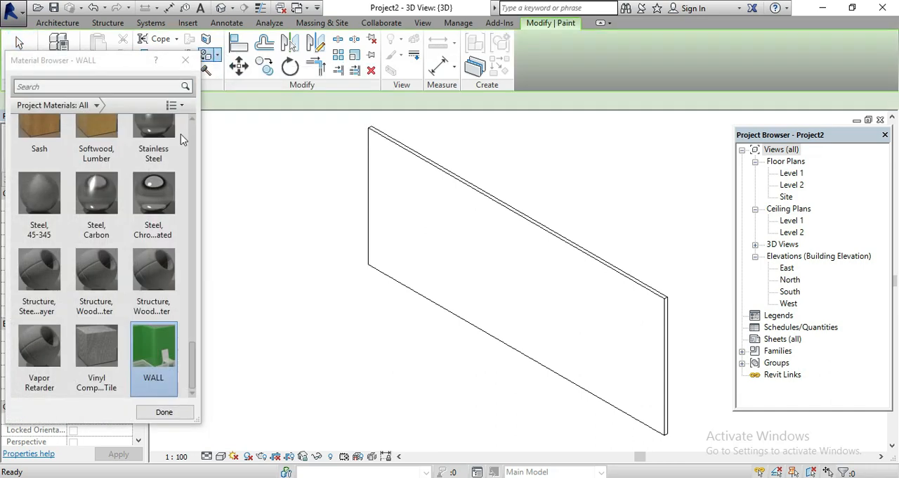
{"action": "scroll", "coordinate": [133, 291], "scroll_direction": "up", "scroll_amount": 1}
{"action": "scroll", "coordinate": [94, 232], "scroll_direction": "down", "scroll_amount": 1}
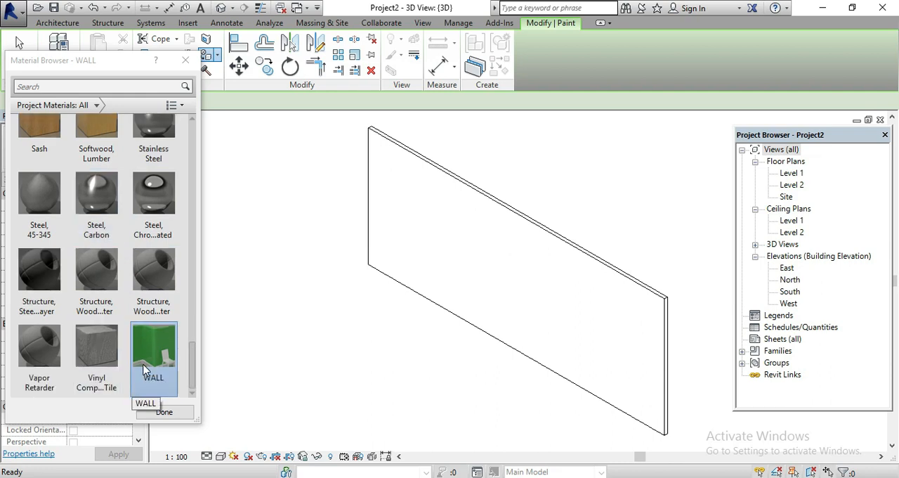
{"action": "scroll", "coordinate": [144, 371], "scroll_direction": "up", "scroll_amount": 3}
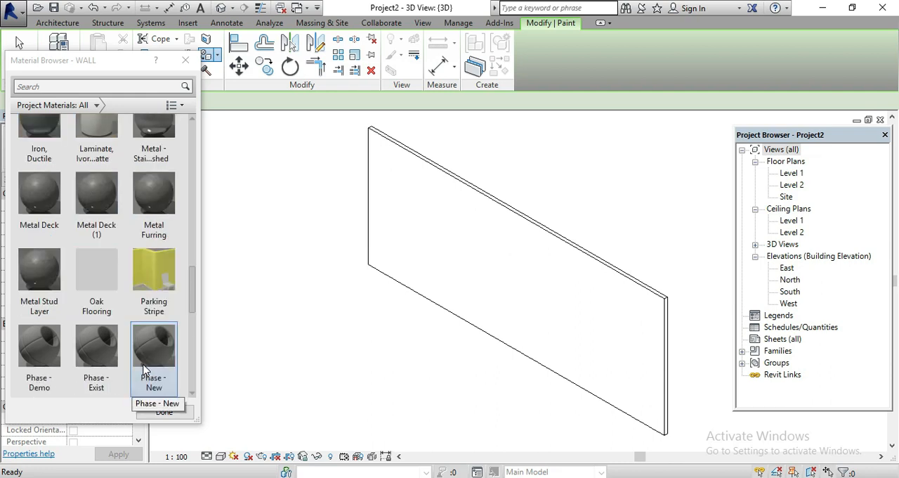
{"action": "scroll", "coordinate": [144, 371], "scroll_direction": "down", "scroll_amount": 3}
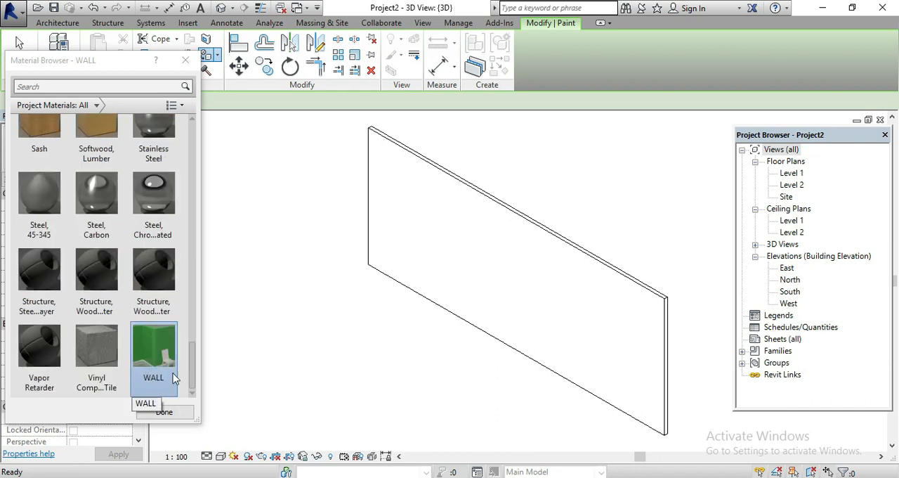
Set the 3D view's visual style to Realistic and paint the wall's large front face with the WALL material
{"action": "left_click", "coordinate": [220, 456]}
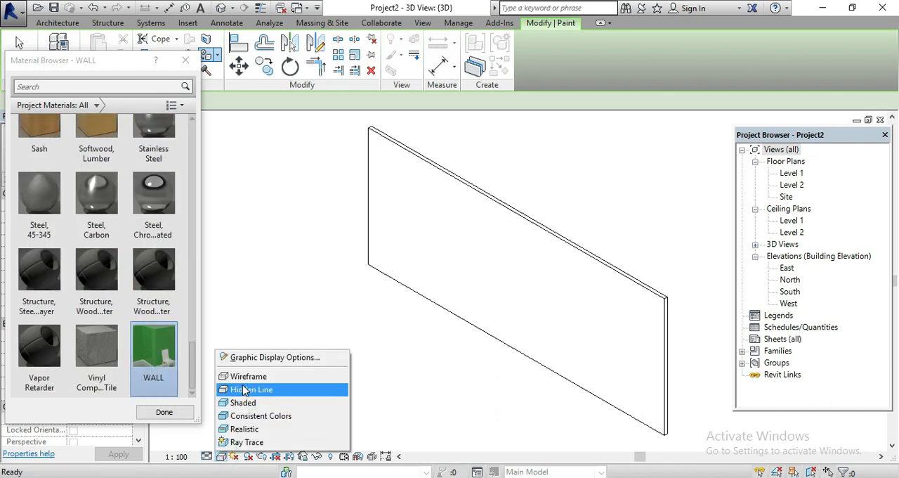
{"action": "left_click", "coordinate": [249, 426]}
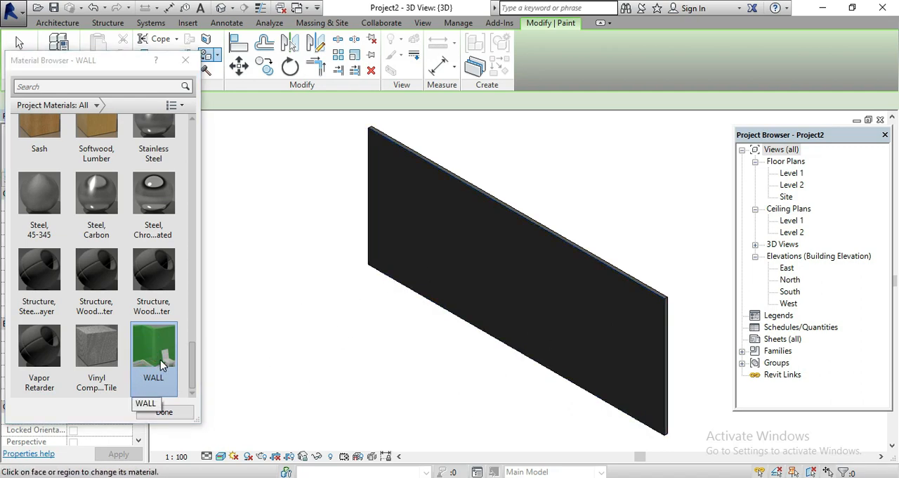
{"action": "left_click", "coordinate": [416, 262]}
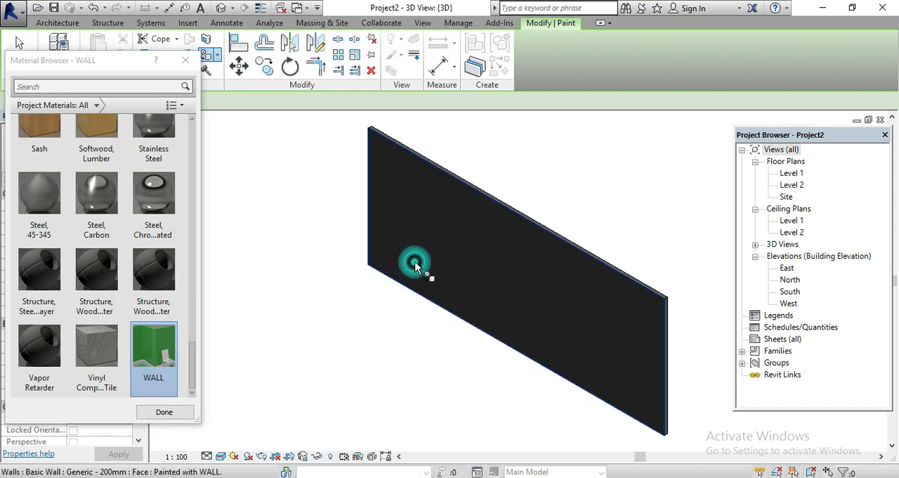
{"action": "scroll", "coordinate": [682, 377], "scroll_direction": "up", "scroll_amount": 4}
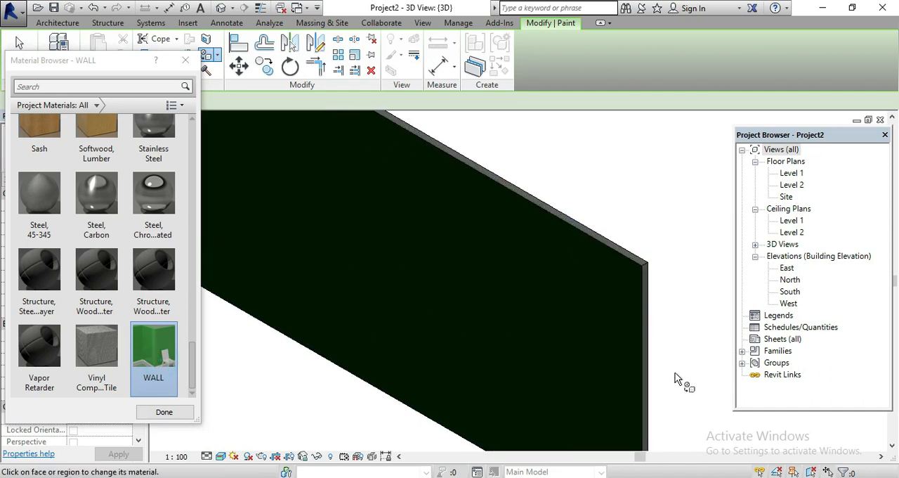
{"action": "scroll", "coordinate": [305, 275], "scroll_direction": "down", "scroll_amount": 5}
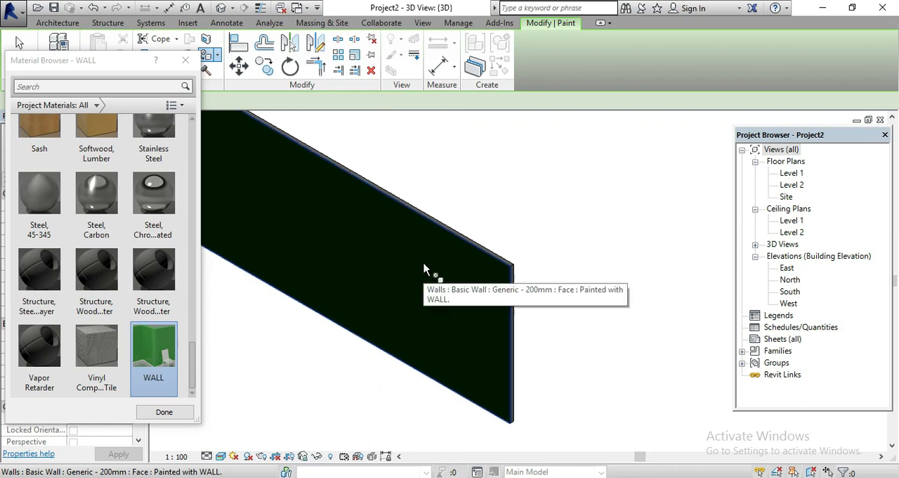
{"action": "middle_click_drag", "start_coordinate": [522, 281], "coordinate": [668, 263]}
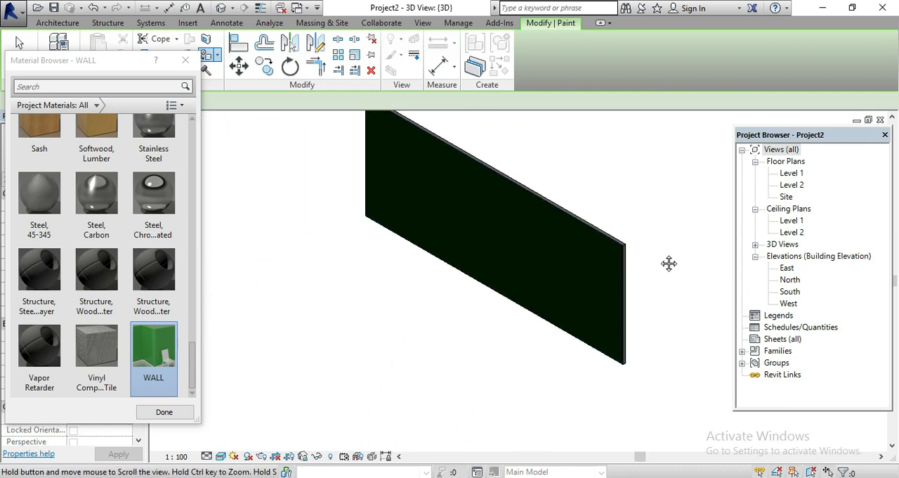
Try to paint the wall's narrow end face with the WALL material and leave the Paint tool
{"action": "left_click", "coordinate": [157, 365]}
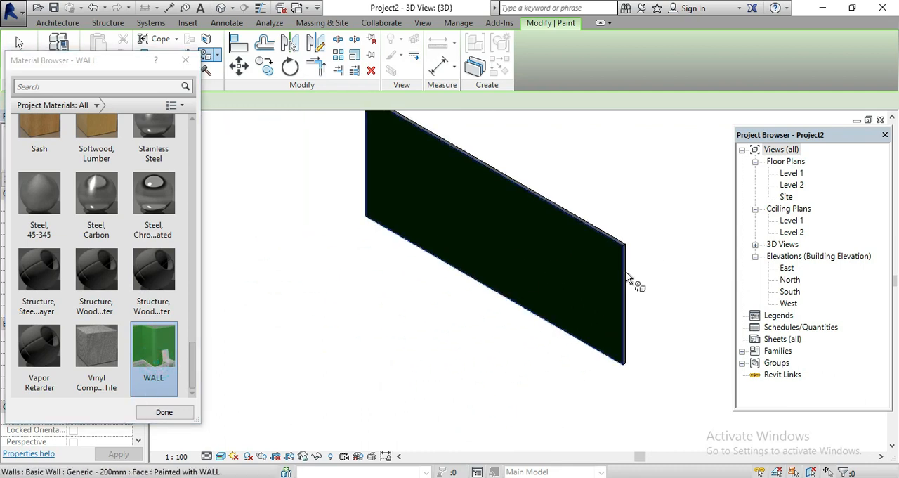
{"action": "scroll", "coordinate": [628, 277], "scroll_direction": "up", "scroll_amount": 4}
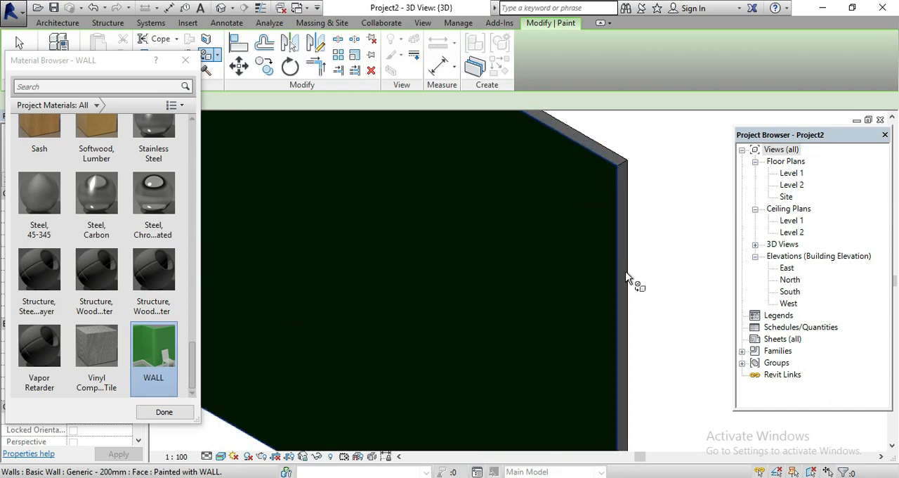
{"action": "left_click", "coordinate": [628, 278]}
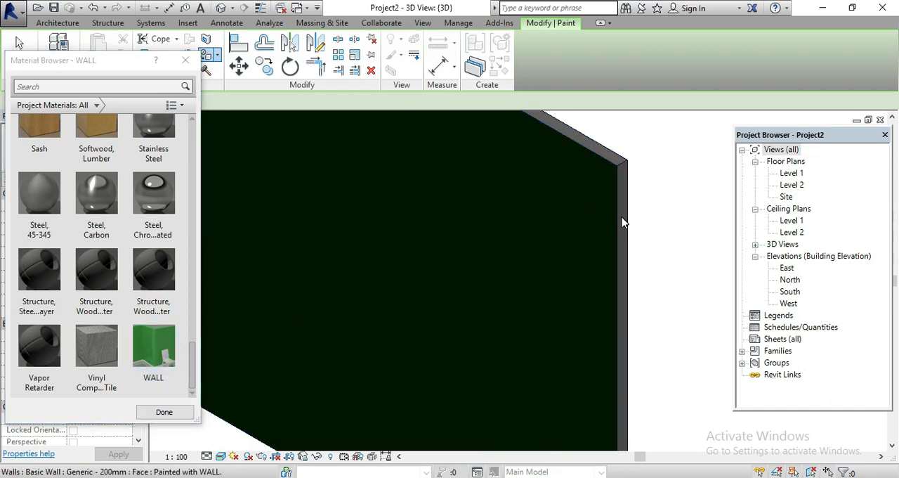
{"action": "scroll", "coordinate": [334, 314], "scroll_direction": "down", "scroll_amount": 3}
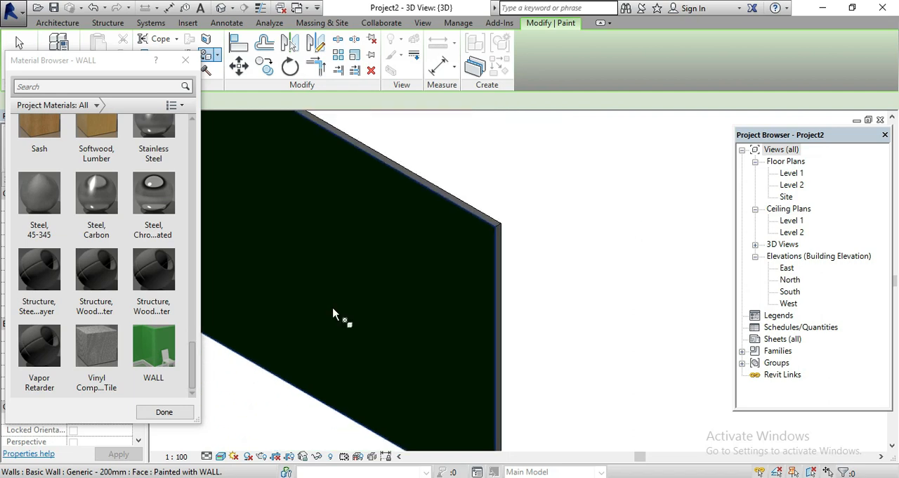
{"action": "middle_click_drag", "start_coordinate": [335, 314], "coordinate": [560, 277]}
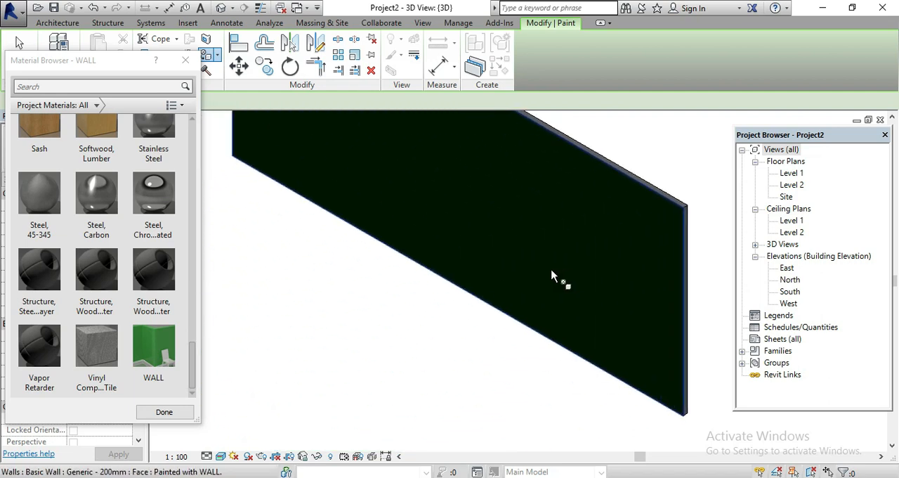
{"action": "left_click", "coordinate": [185, 63]}
{"action": "scroll", "coordinate": [454, 361], "scroll_direction": "down", "scroll_amount": 2}
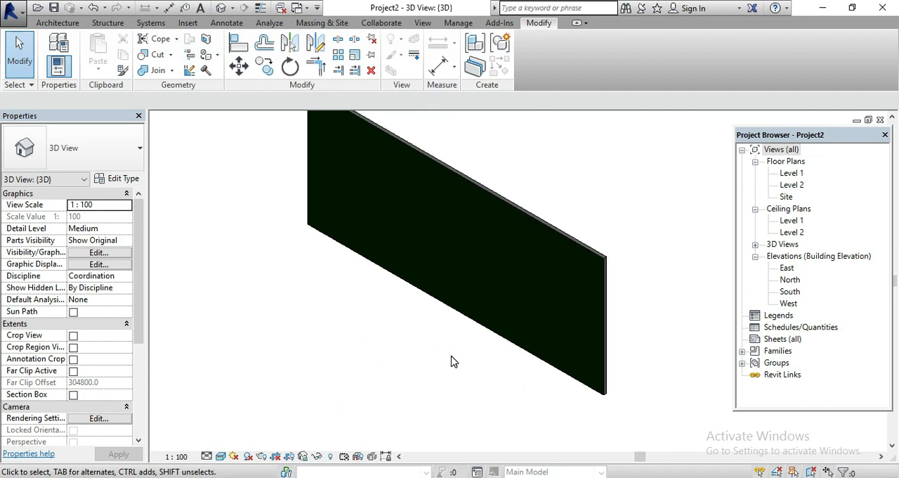
Create an in-place model in the Walls category from the 3D view, accepting the default name
{"action": "double_click", "coordinate": [800, 174]}
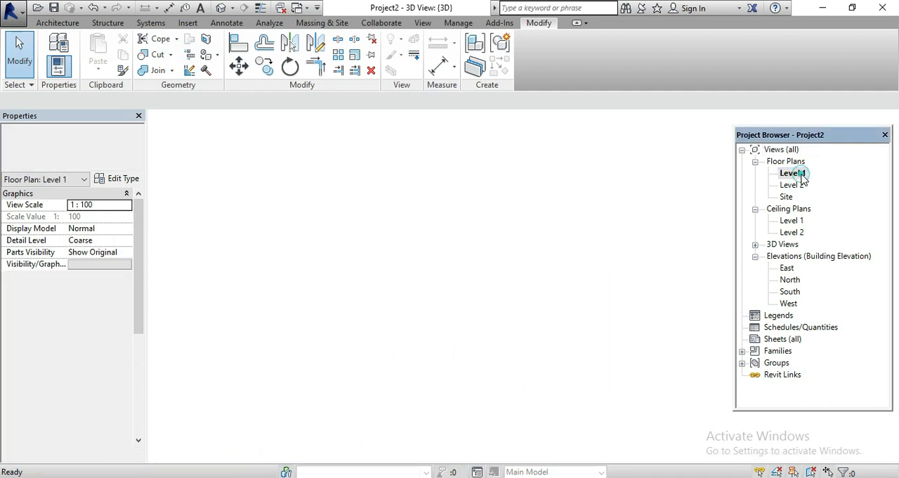
{"action": "left_click", "coordinate": [222, 6]}
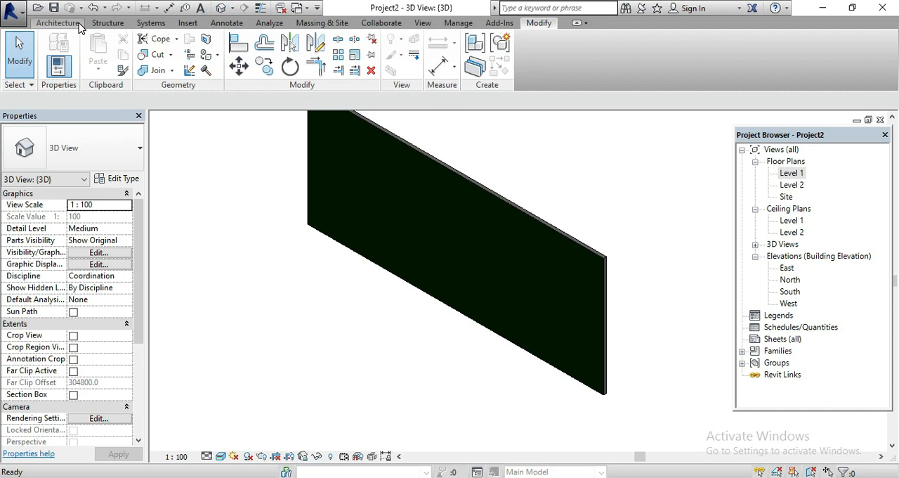
{"action": "left_click", "coordinate": [78, 23]}
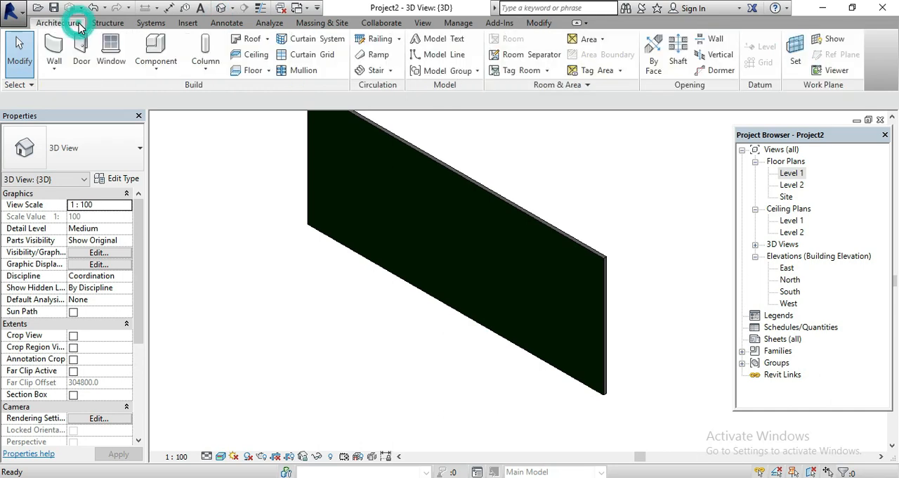
{"action": "left_click", "coordinate": [147, 71]}
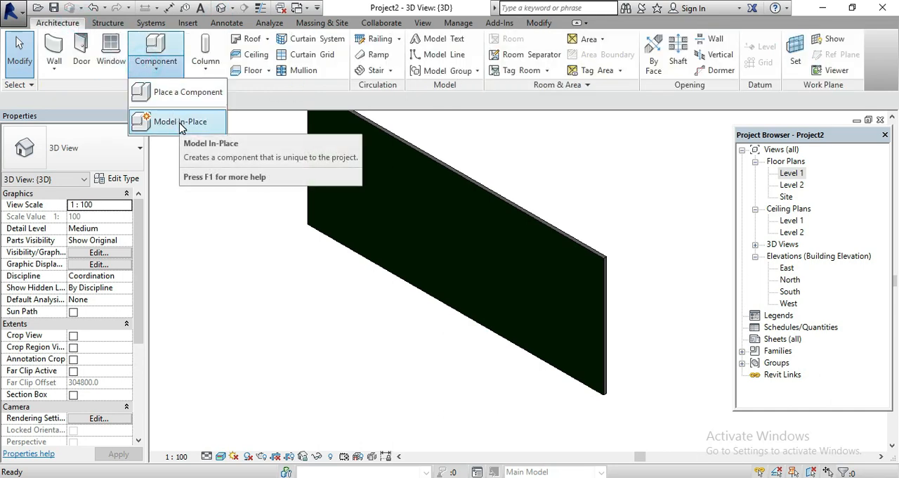
{"action": "left_click", "coordinate": [181, 123]}
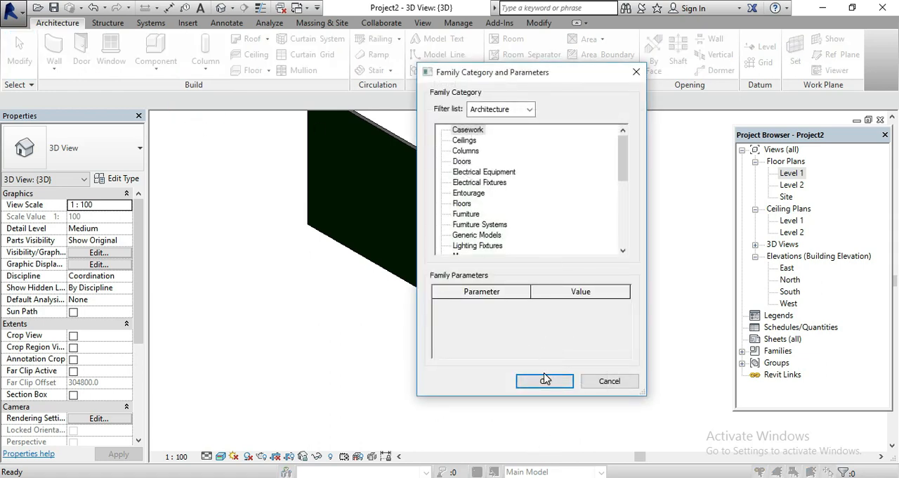
{"action": "scroll", "coordinate": [487, 217], "scroll_direction": "down", "scroll_amount": 4}
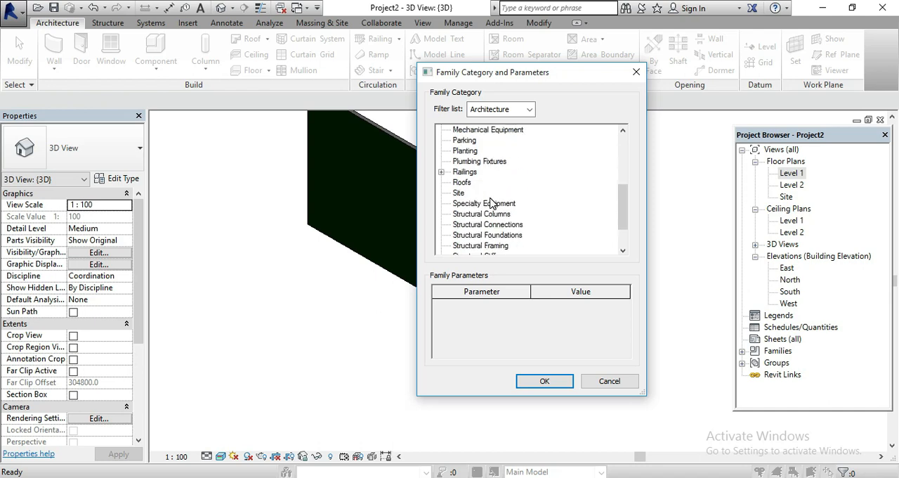
{"action": "scroll", "coordinate": [491, 203], "scroll_direction": "down", "scroll_amount": 2}
{"action": "left_click", "coordinate": [469, 236]}
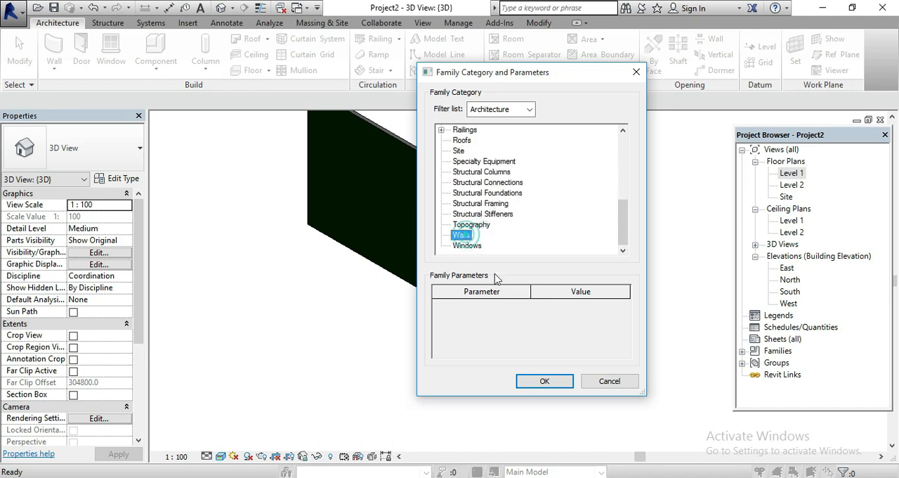
{"action": "left_click", "coordinate": [546, 384]}
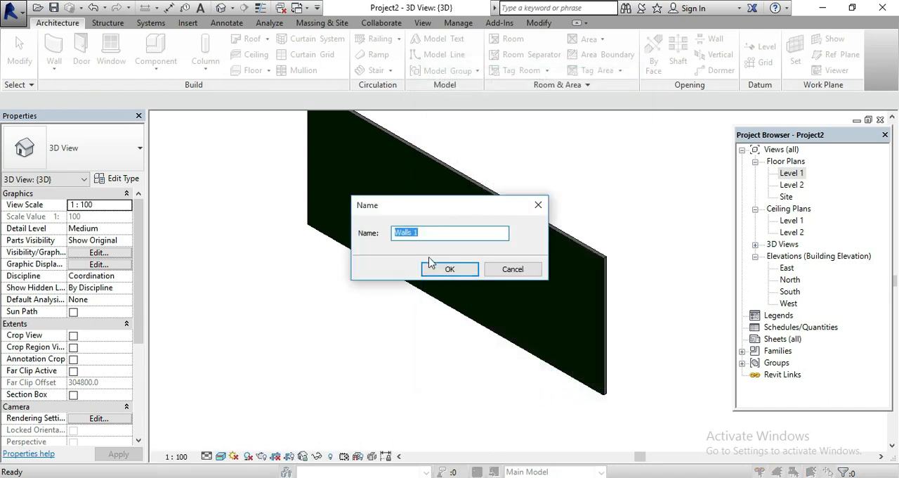
{"action": "left_click", "coordinate": [445, 270]}
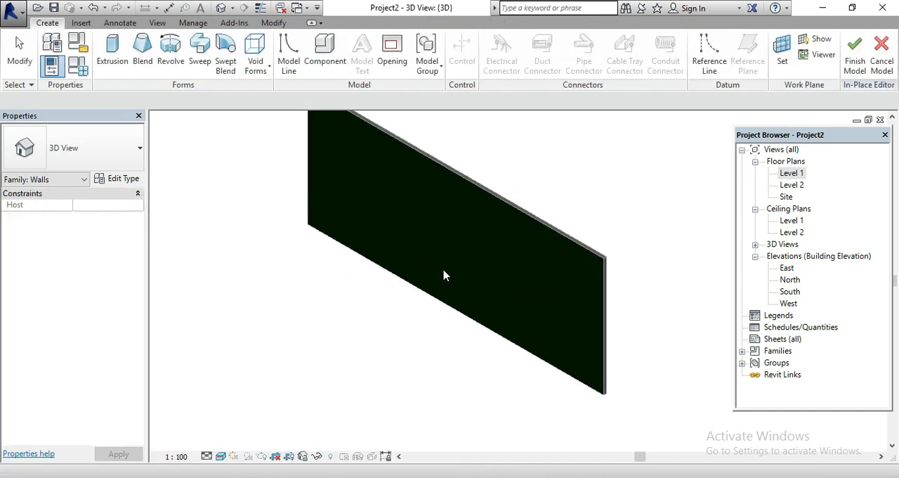
Start an Extrusion and set its work plane by picking the wall's large front face
{"action": "left_click", "coordinate": [112, 51]}
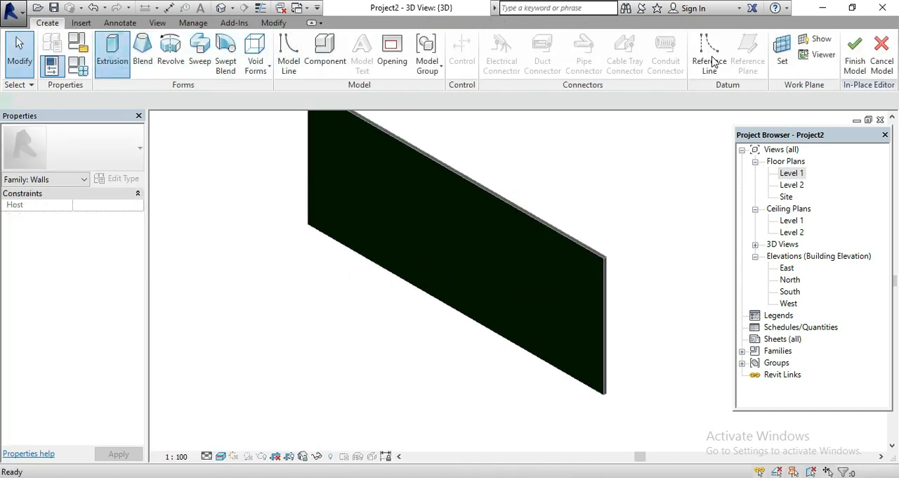
{"action": "left_click", "coordinate": [571, 48]}
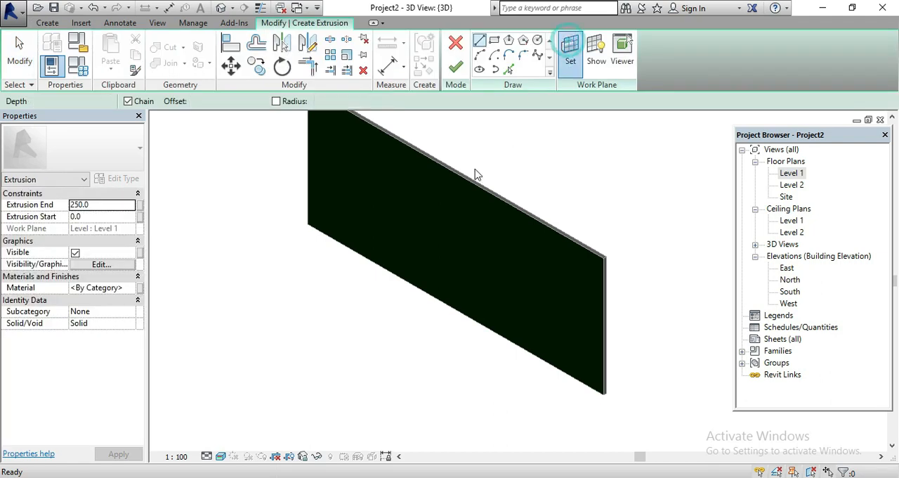
{"action": "left_click", "coordinate": [365, 264]}
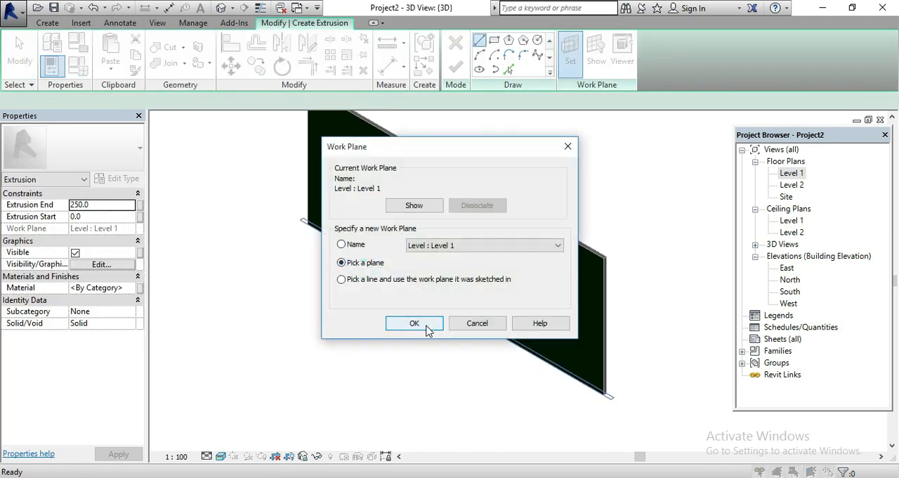
{"action": "left_click", "coordinate": [425, 325]}
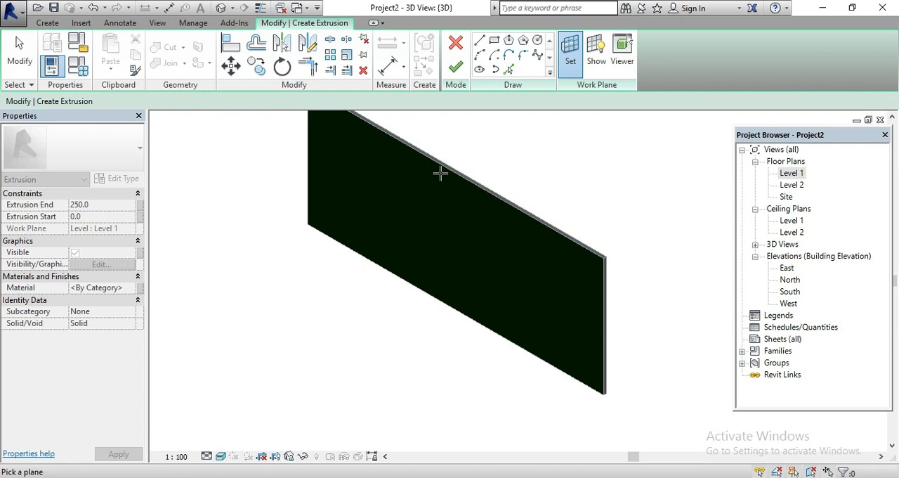
{"action": "left_click", "coordinate": [440, 173]}
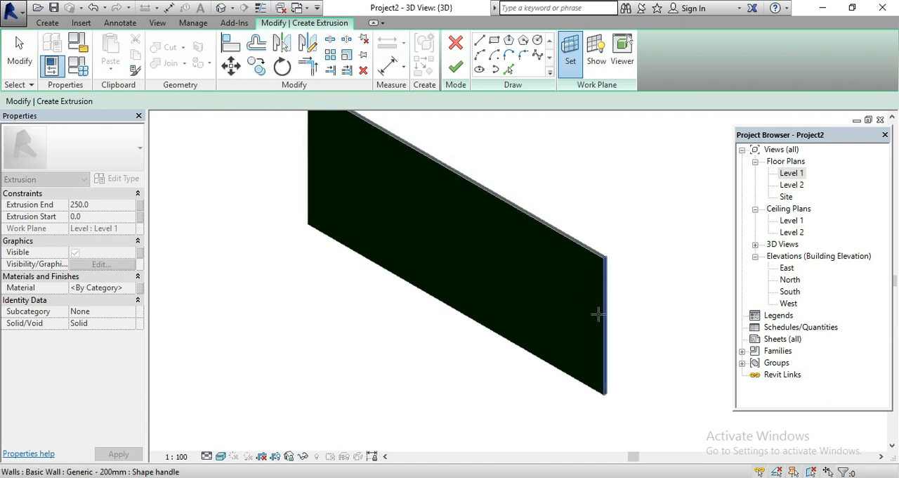
{"action": "scroll", "coordinate": [598, 314], "scroll_direction": "up", "scroll_amount": 3}
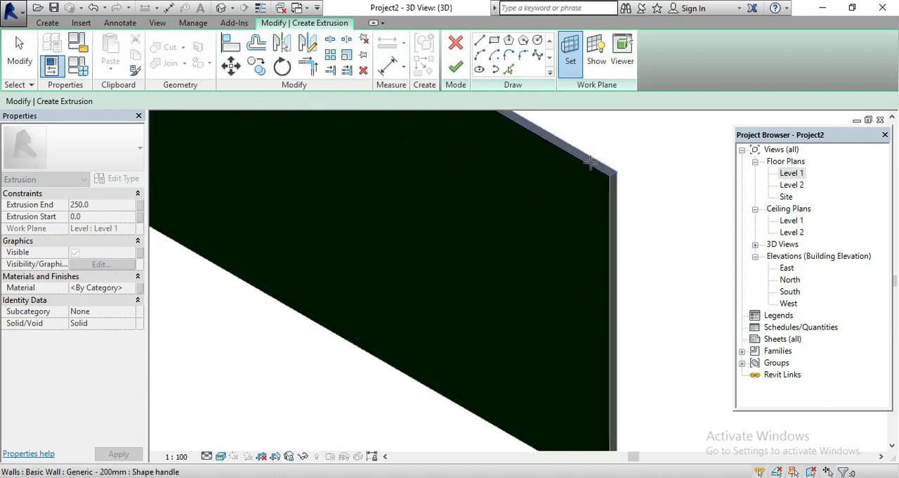
{"action": "left_click", "coordinate": [414, 373]}
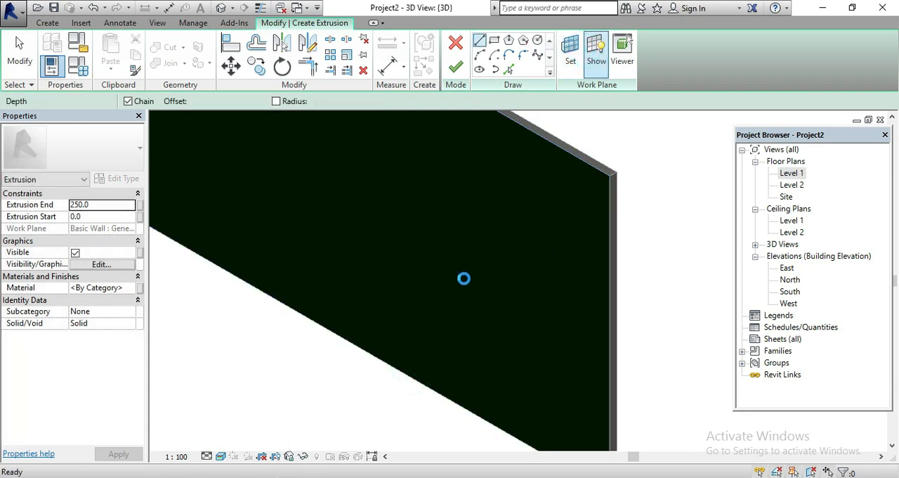
{"action": "scroll", "coordinate": [464, 281], "scroll_direction": "down", "scroll_amount": 2}
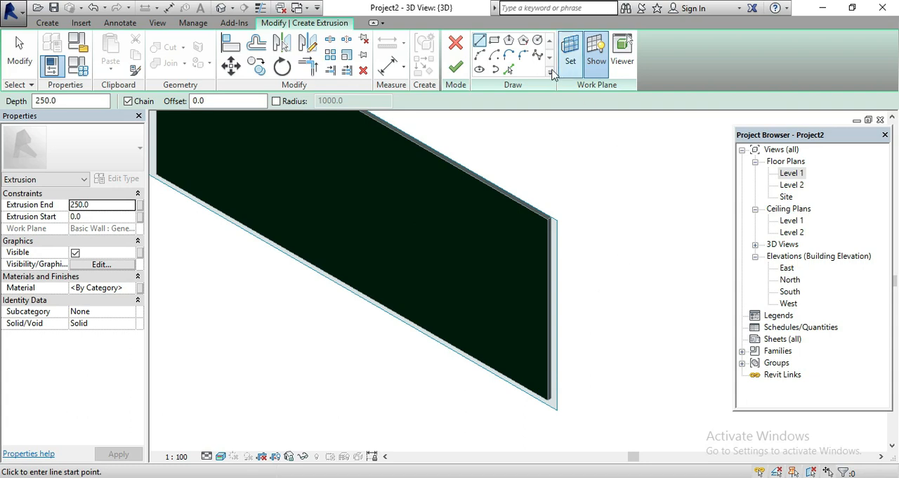
Sketch a rectangle about 1600 mm wide on the wall's front face, extrude it 250 mm and finish the in-place model
{"action": "left_click", "coordinate": [494, 40]}
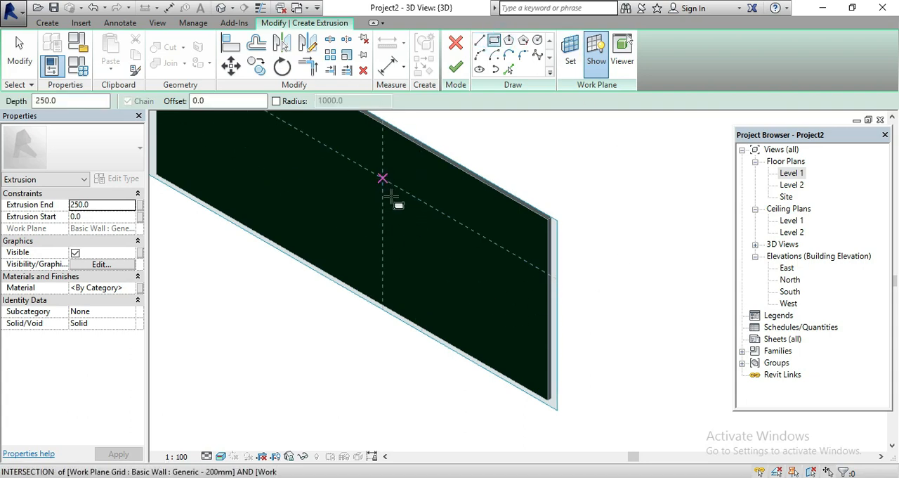
{"action": "left_click", "coordinate": [382, 176]}
{"action": "left_click", "coordinate": [416, 236]}
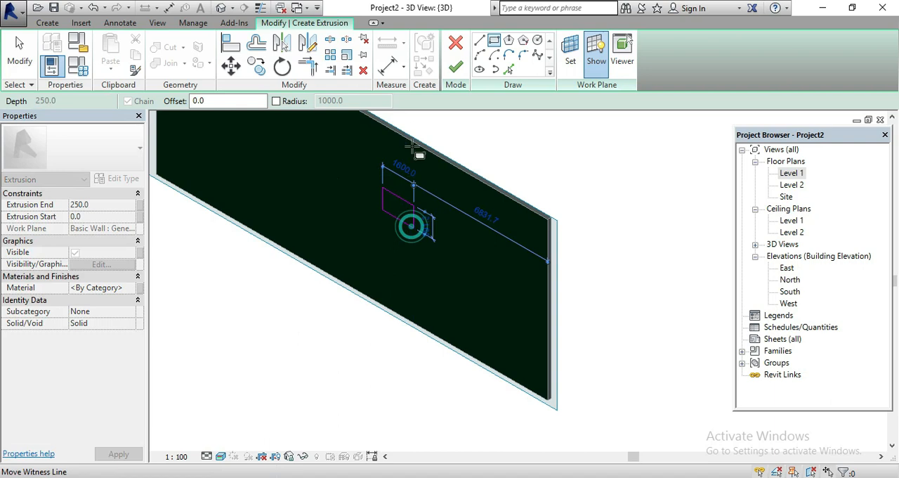
{"action": "left_click", "coordinate": [455, 67]}
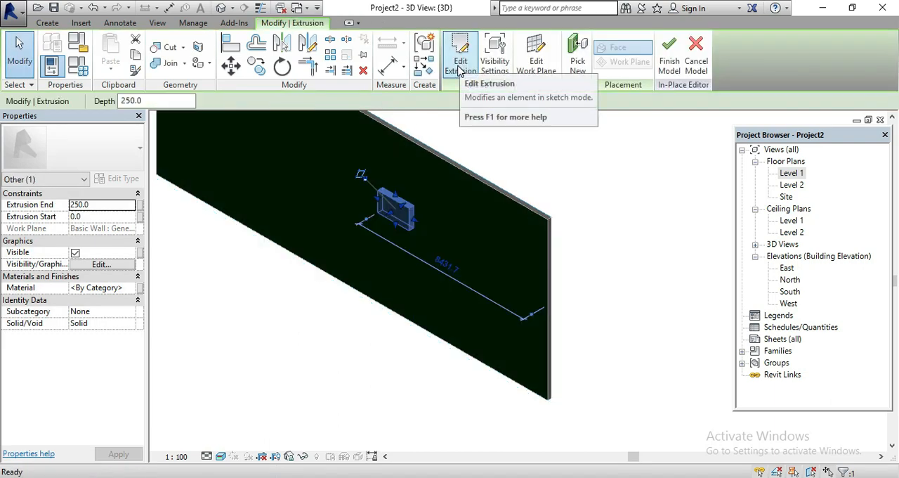
{"action": "left_click", "coordinate": [660, 60]}
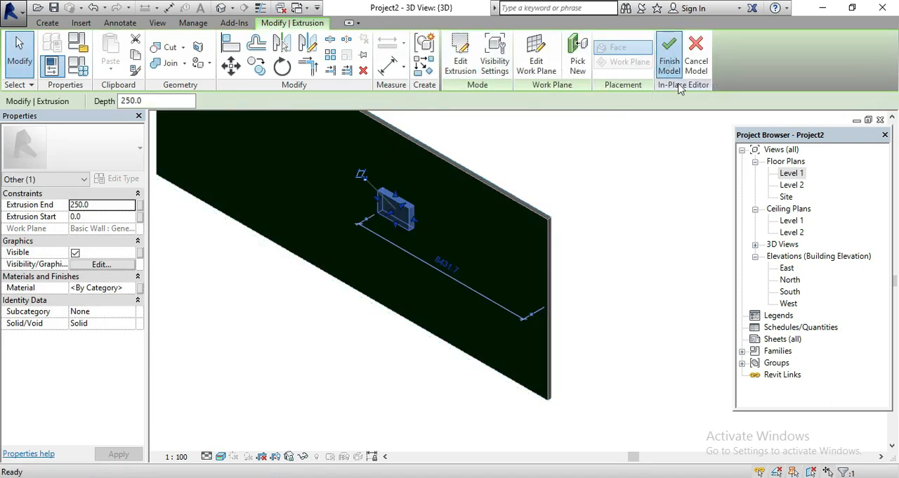
Stretch the in-place block outward from the wall by its front shape handle into a deeper box
{"action": "left_click", "coordinate": [406, 209]}
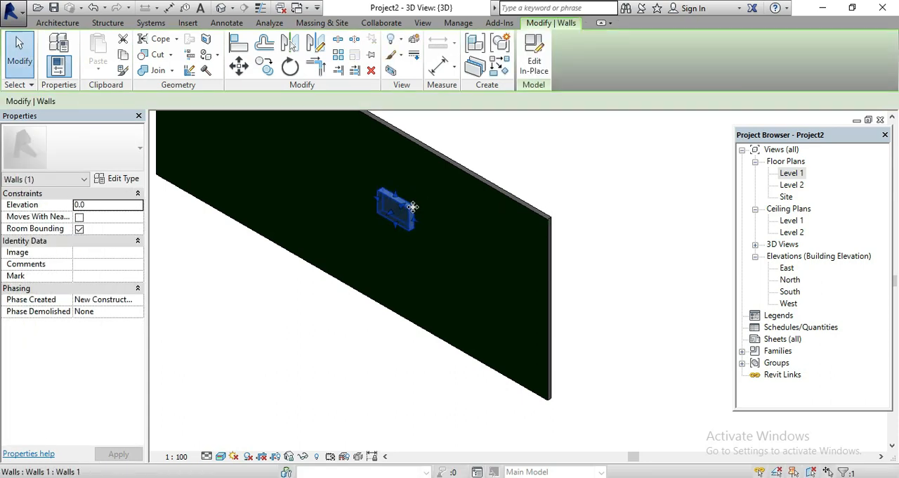
{"action": "scroll", "coordinate": [404, 208], "scroll_direction": "up", "scroll_amount": 1}
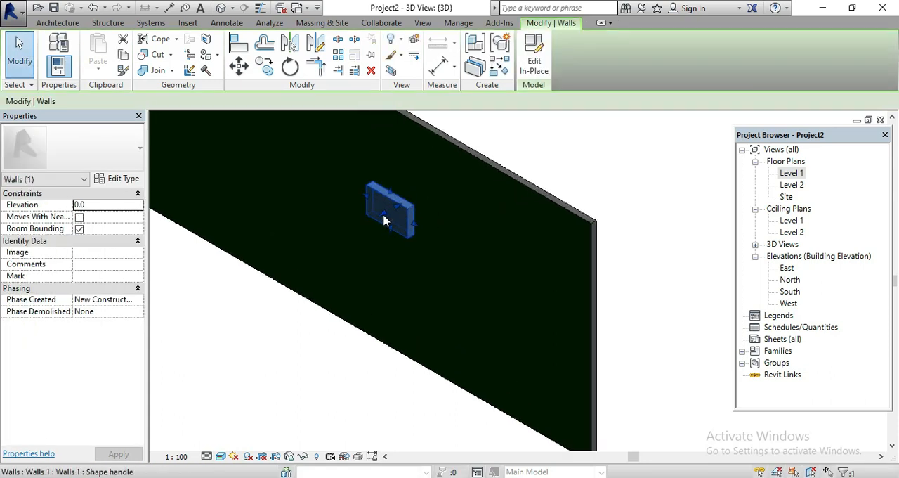
{"action": "left_click_drag", "start_coordinate": [384, 220], "coordinate": [362, 232]}
{"action": "left_click", "coordinate": [550, 155]}
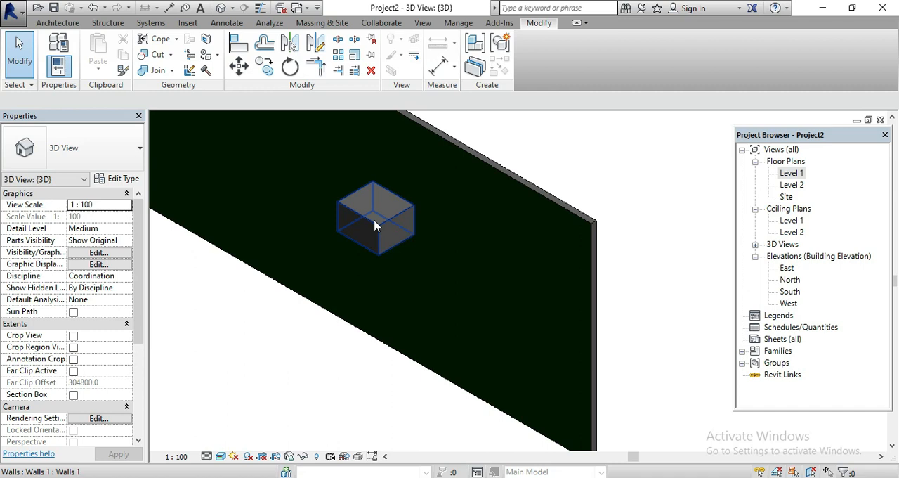
Try to paint the top face of the in-place block with the WALL material, leave the Paint tool and select the block
{"action": "left_click", "coordinate": [221, 55]}
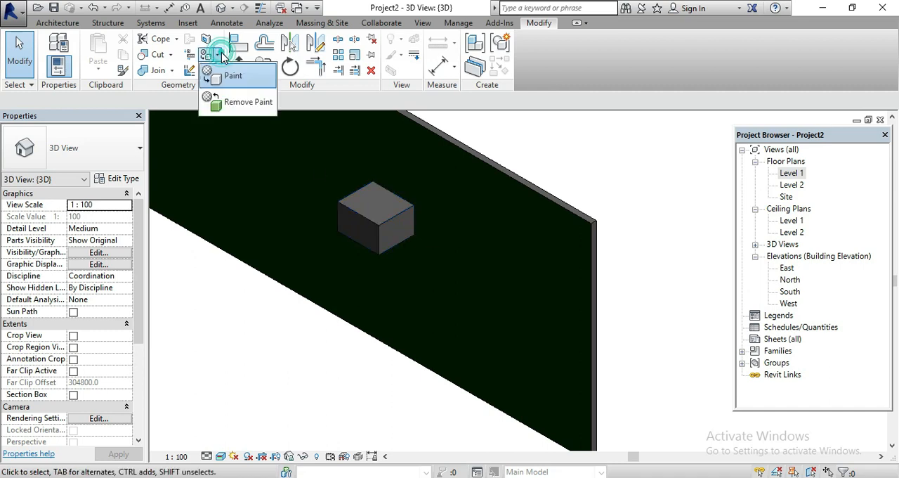
{"action": "left_click", "coordinate": [232, 75]}
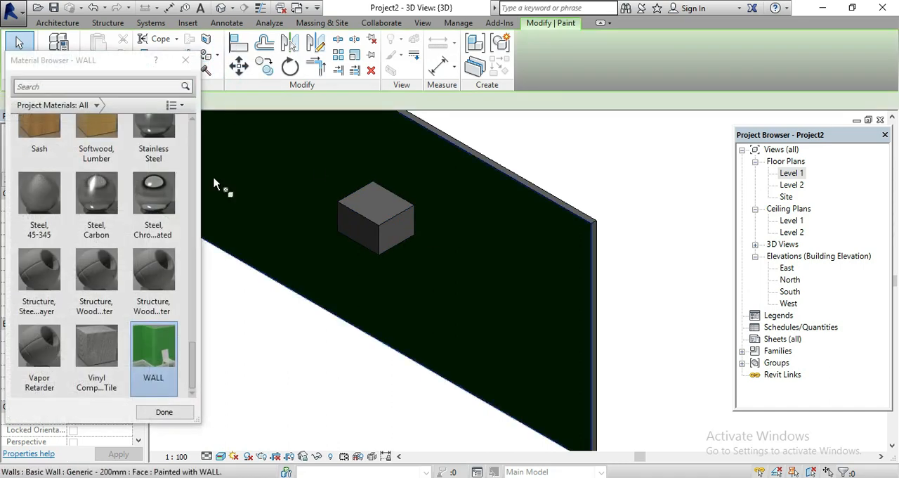
{"action": "left_click", "coordinate": [366, 210]}
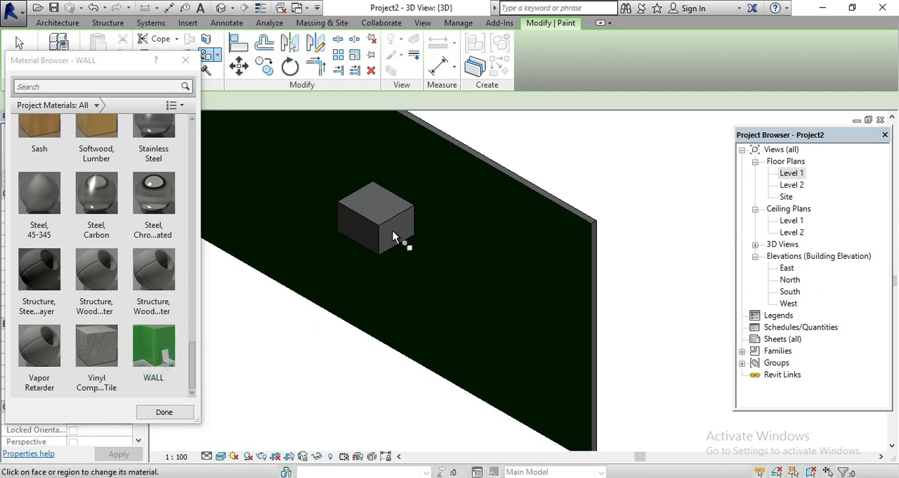
{"action": "left_click", "coordinate": [186, 60]}
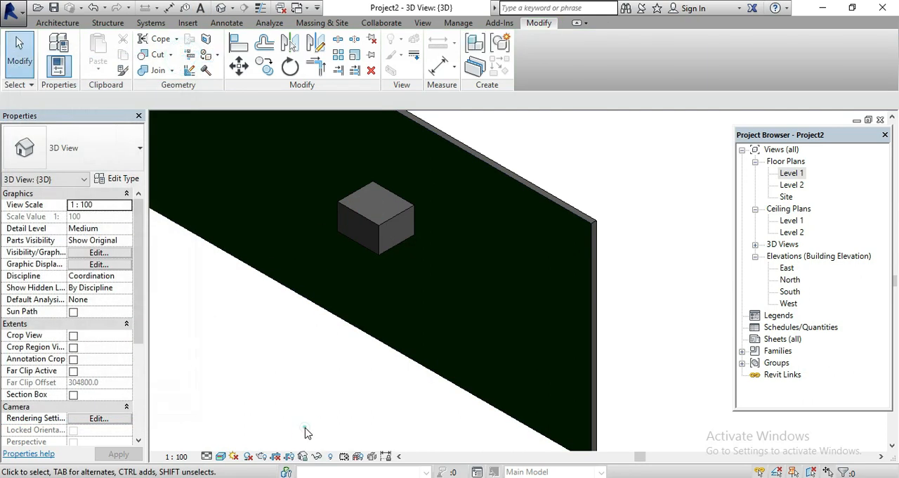
{"action": "left_click", "coordinate": [360, 220]}
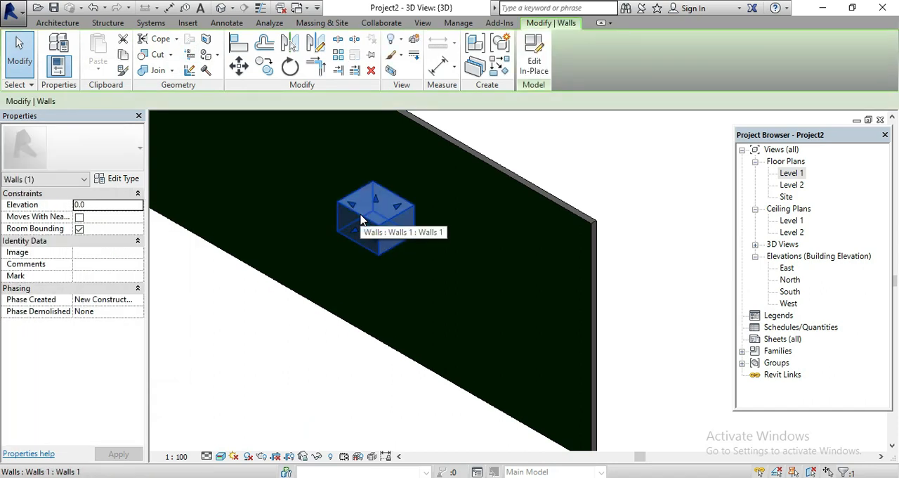
Edit the block in place, paint its top face and two exposed side faces with the WALL material, and finish the model
{"action": "left_click", "coordinate": [528, 74]}
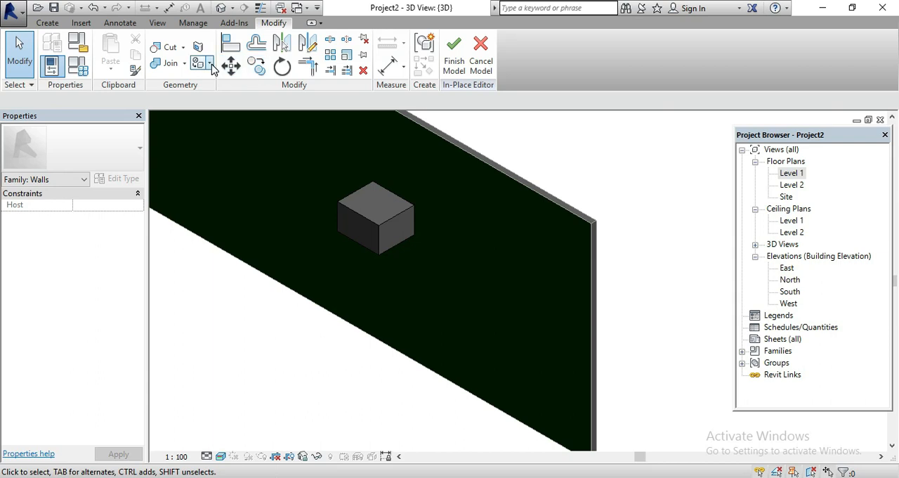
{"action": "left_click", "coordinate": [211, 63]}
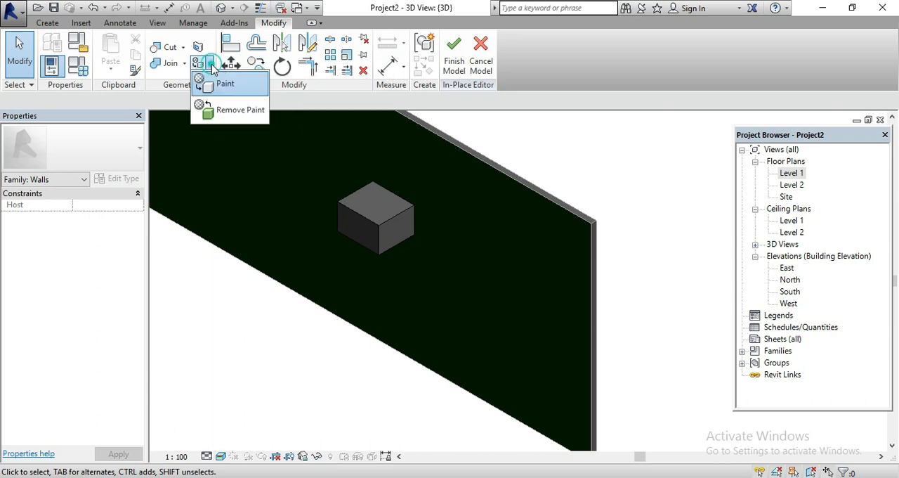
{"action": "left_click", "coordinate": [243, 85]}
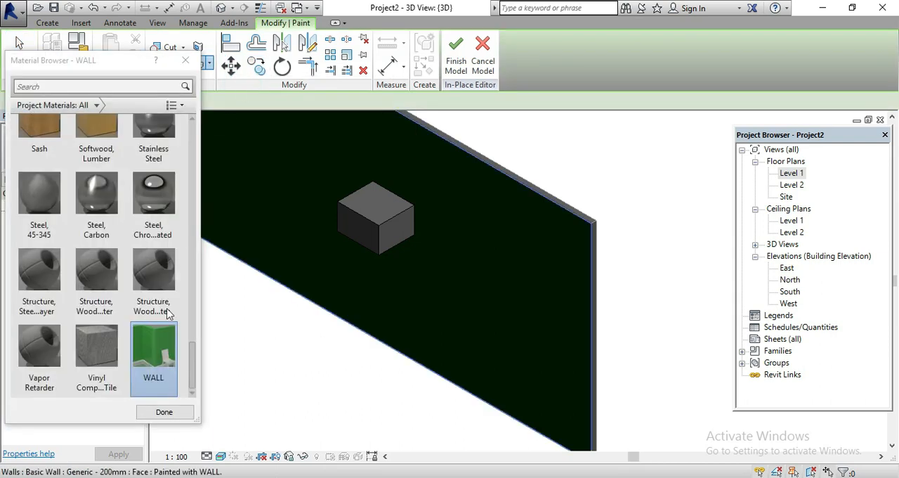
{"action": "left_click", "coordinate": [385, 216]}
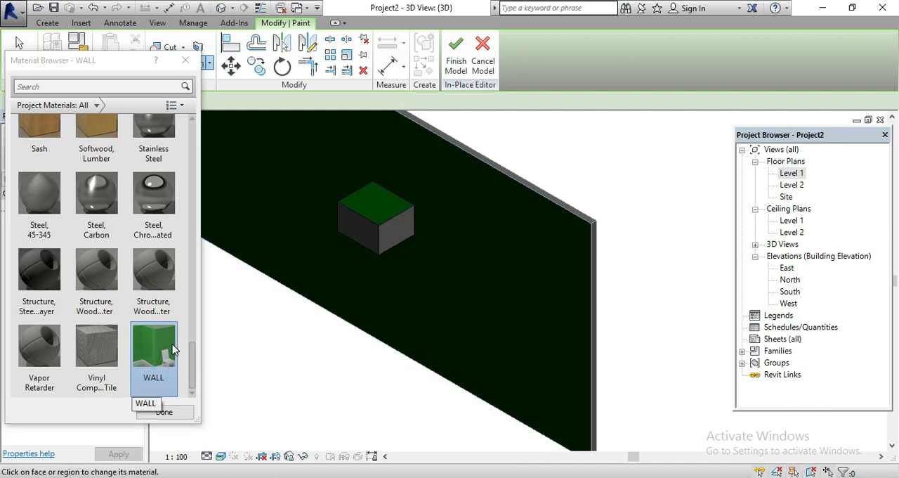
{"action": "left_click", "coordinate": [402, 228]}
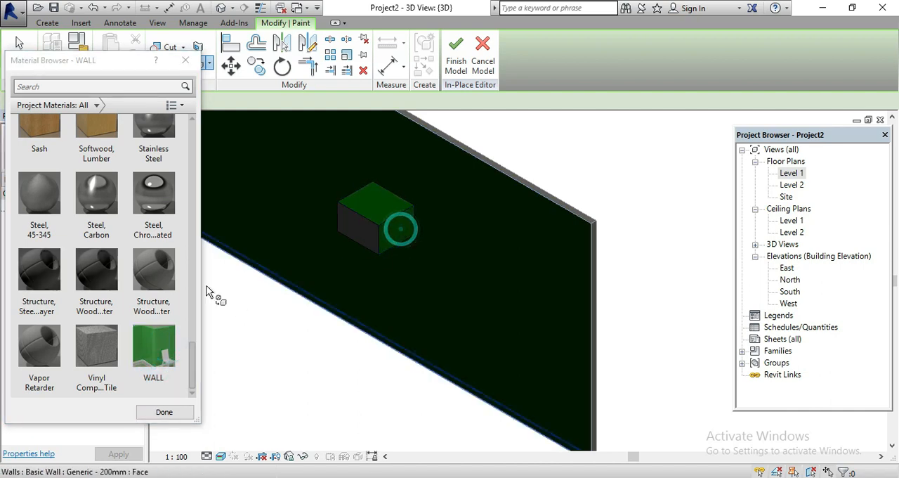
{"action": "left_click", "coordinate": [144, 344]}
{"action": "left_click", "coordinate": [357, 232]}
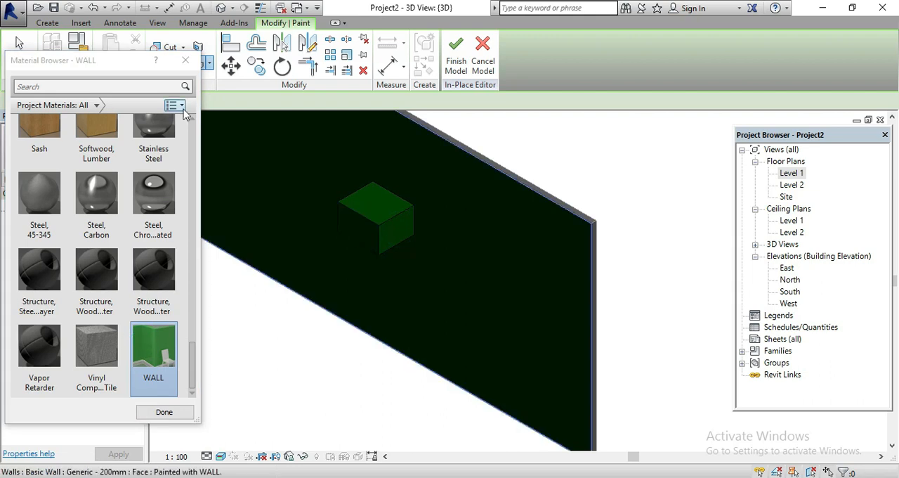
{"action": "left_click", "coordinate": [184, 61]}
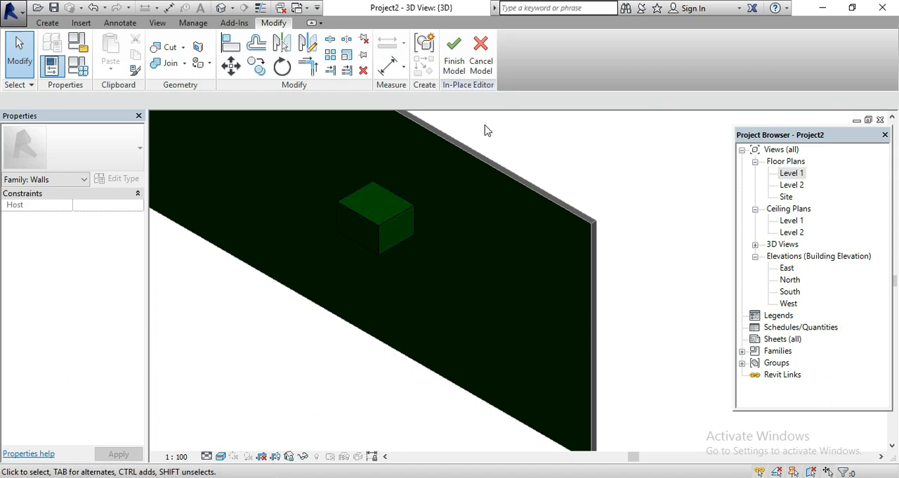
{"action": "left_click", "coordinate": [454, 63]}
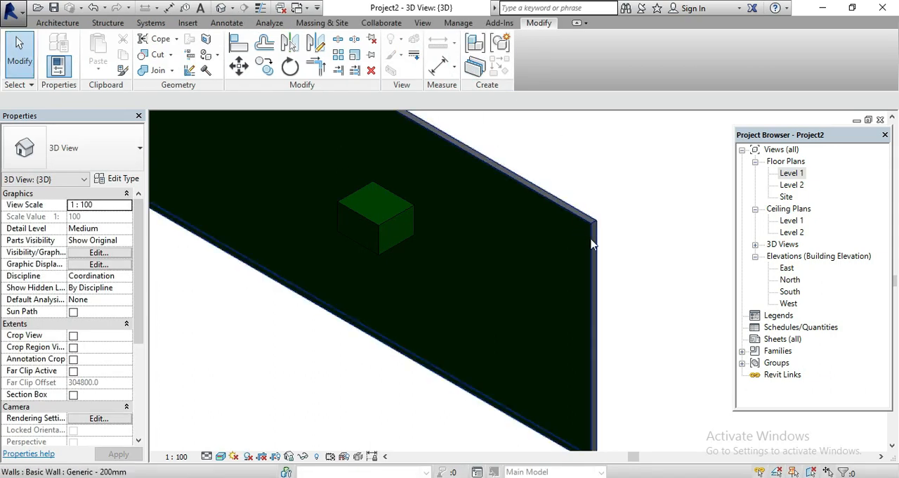
Set the material of the Structure layer in the Generic - 200mm wall type to WALL and deselect the wall
{"action": "scroll", "coordinate": [573, 227], "scroll_direction": "up", "scroll_amount": 2}
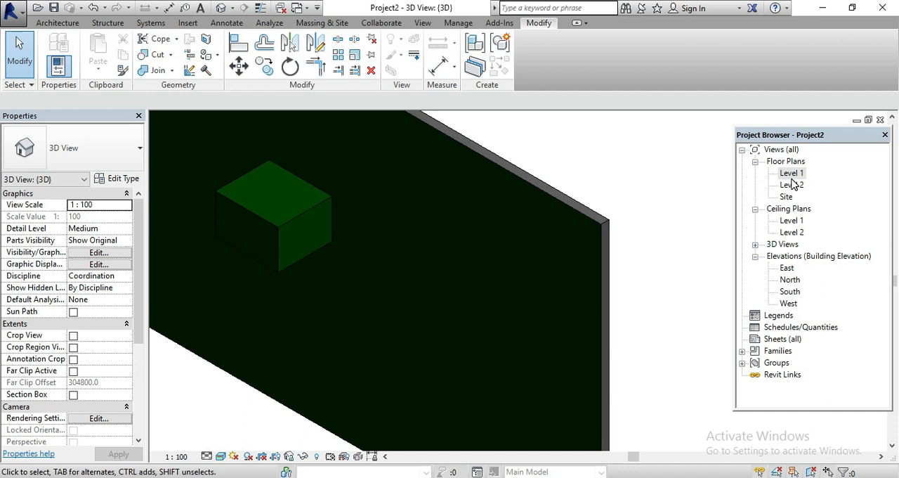
{"action": "left_click", "coordinate": [538, 188]}
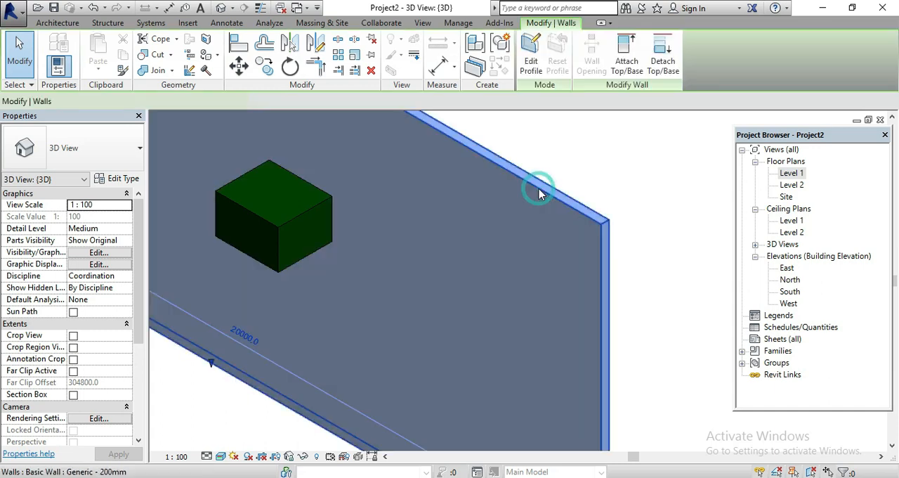
{"action": "left_click", "coordinate": [115, 178]}
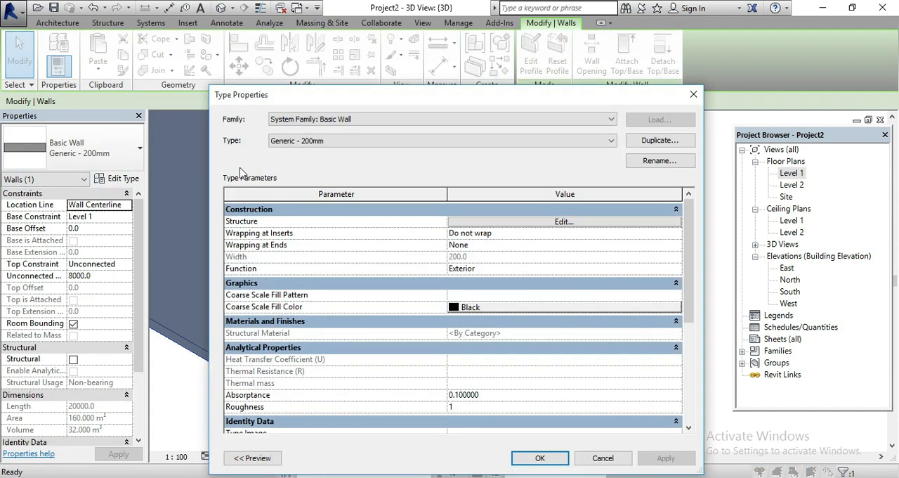
{"action": "left_click", "coordinate": [507, 224]}
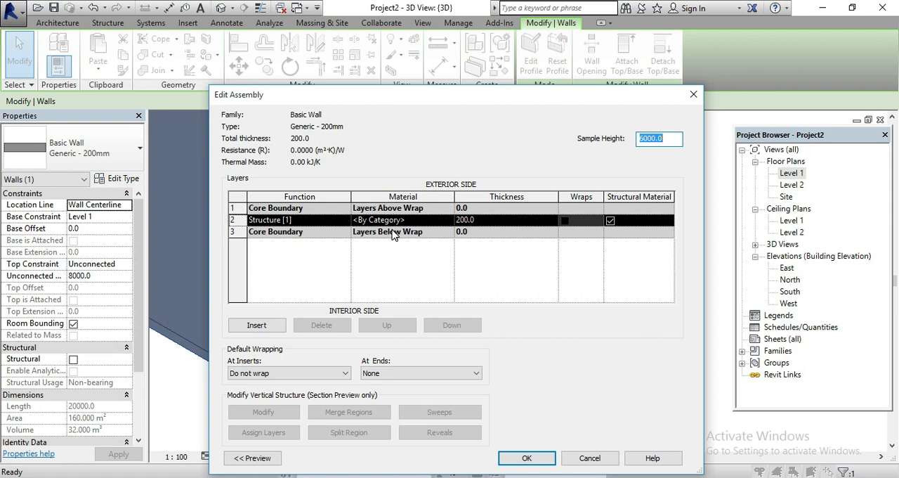
{"action": "left_click", "coordinate": [449, 221]}
{"action": "left_click", "coordinate": [448, 220]}
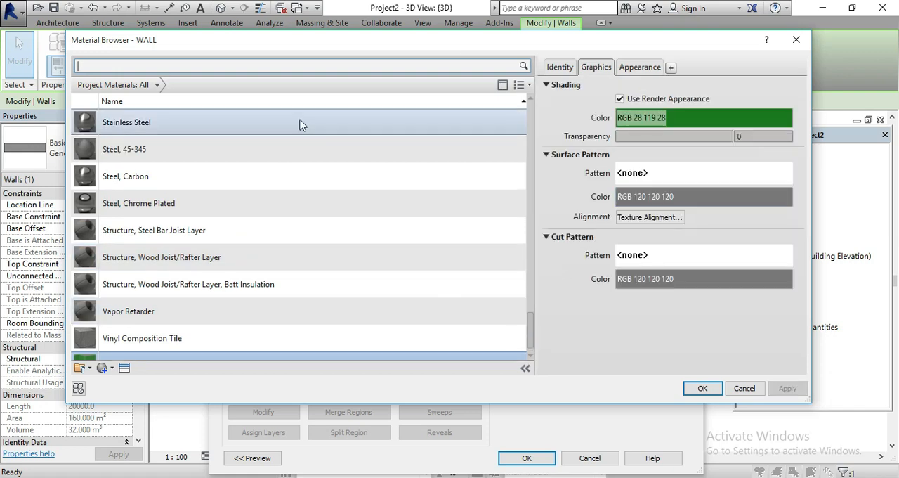
{"action": "scroll", "coordinate": [303, 242], "scroll_direction": "down", "scroll_amount": 1}
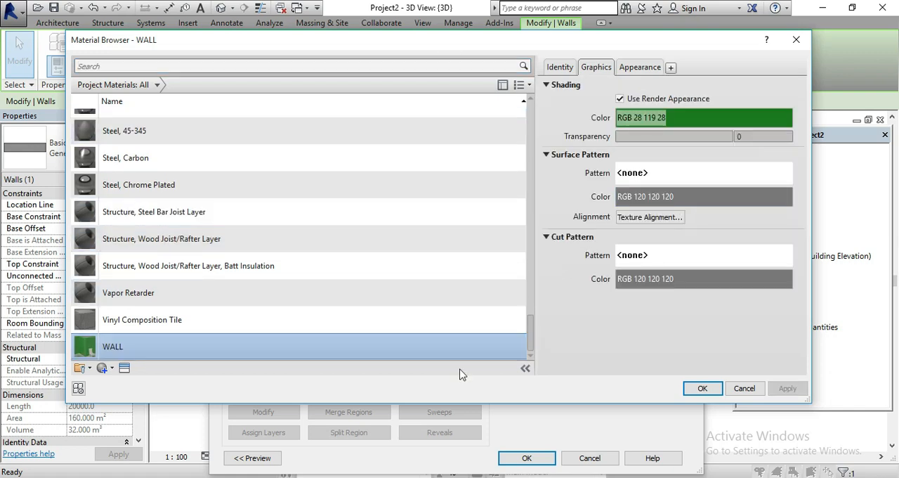
{"action": "left_click", "coordinate": [702, 388]}
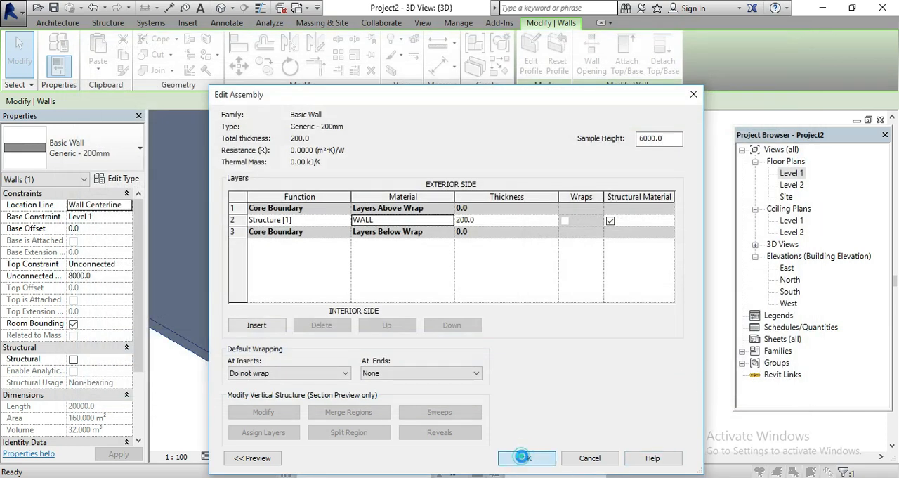
{"action": "left_click", "coordinate": [525, 457]}
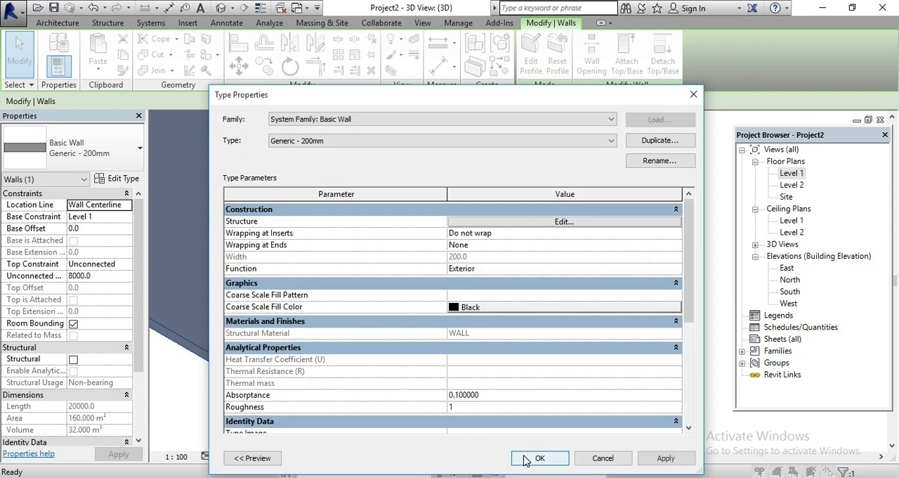
{"action": "left_click", "coordinate": [555, 457]}
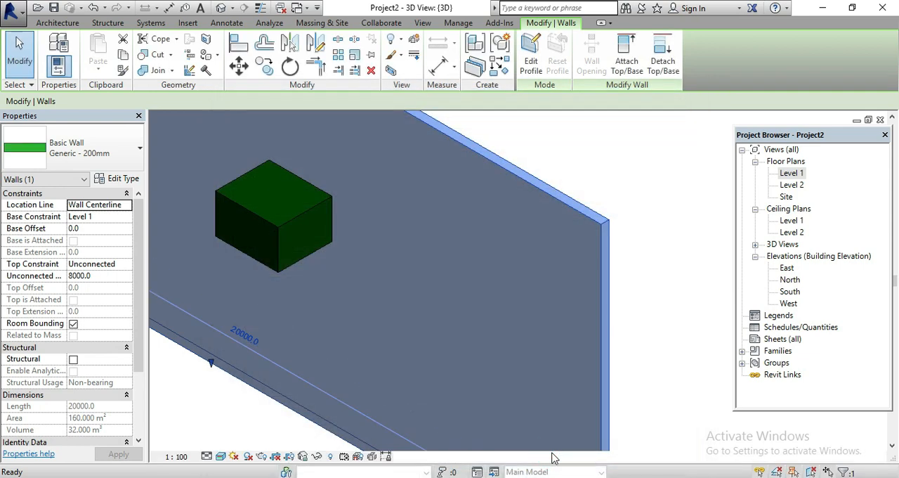
{"action": "left_click", "coordinate": [607, 155]}
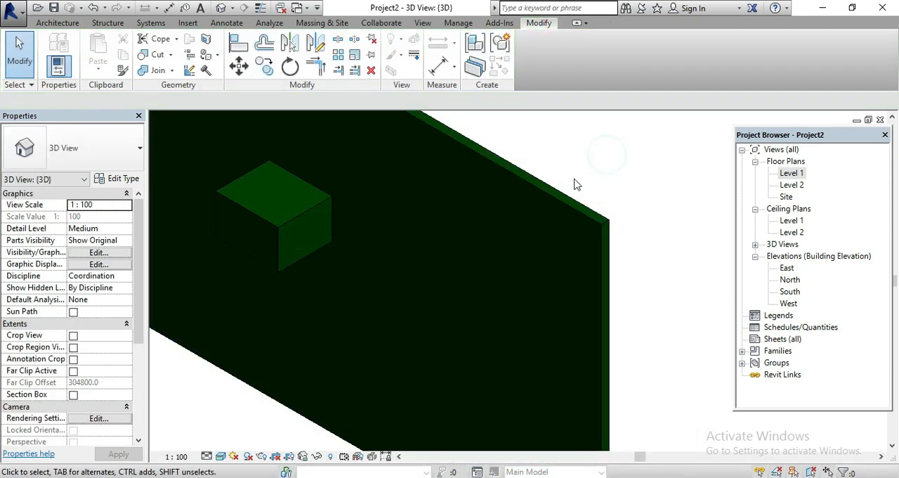
{"action": "left_click", "coordinate": [261, 218]}
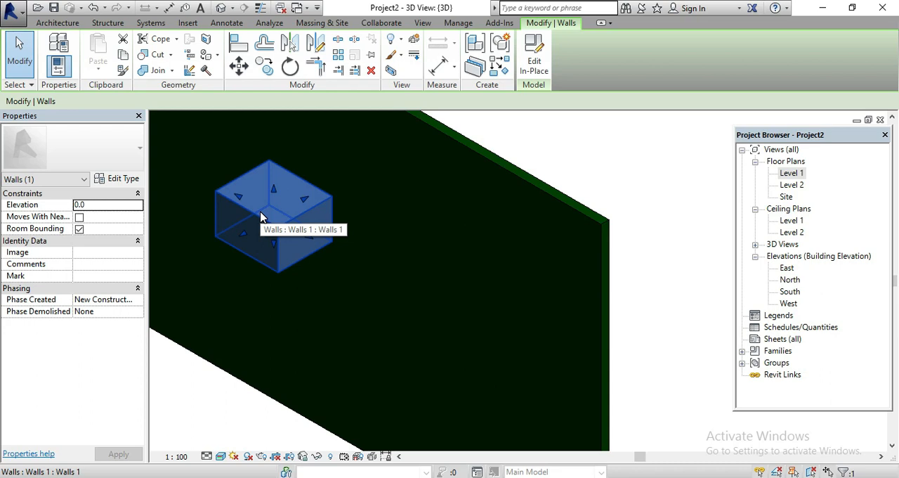
{"action": "scroll", "coordinate": [362, 346], "scroll_direction": "down", "scroll_amount": 3}
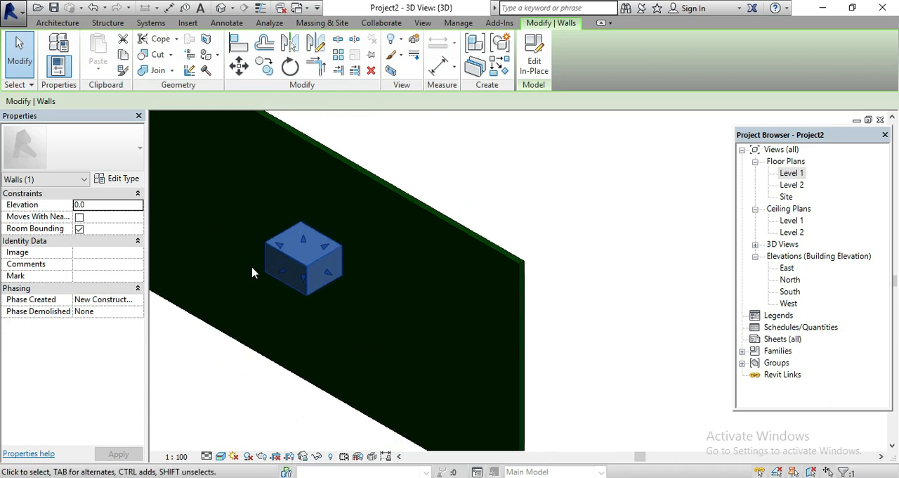
{"action": "left_click", "coordinate": [538, 167]}
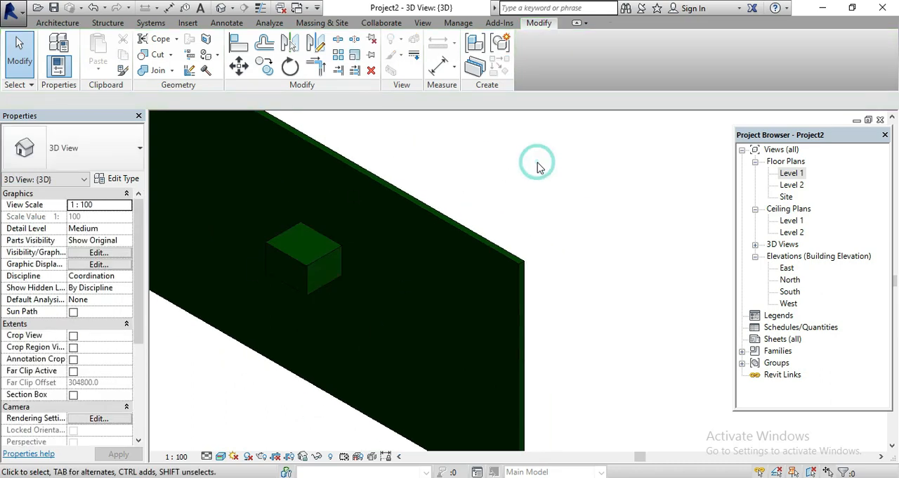
Open the Level 1 floor plan and show the WALL material's appearance settings in the Material Browser
{"action": "double_click", "coordinate": [799, 175]}
{"action": "left_click", "coordinate": [442, 23]}
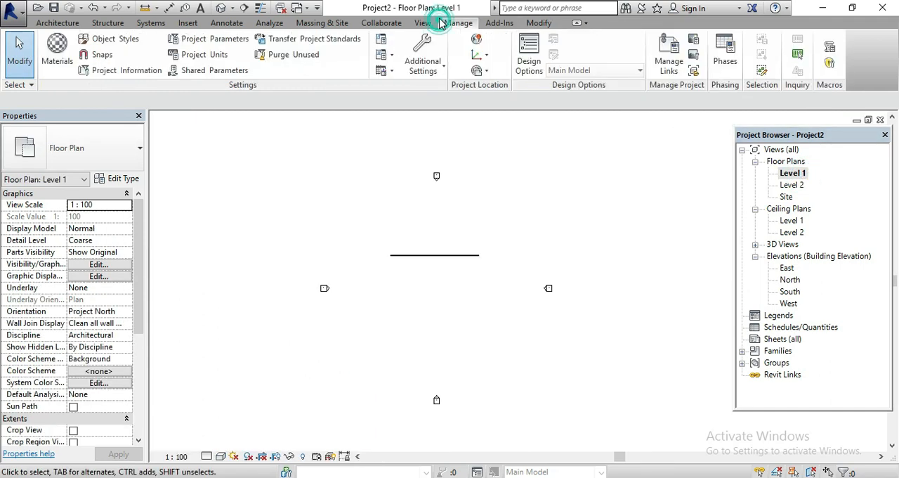
{"action": "left_click", "coordinate": [59, 56]}
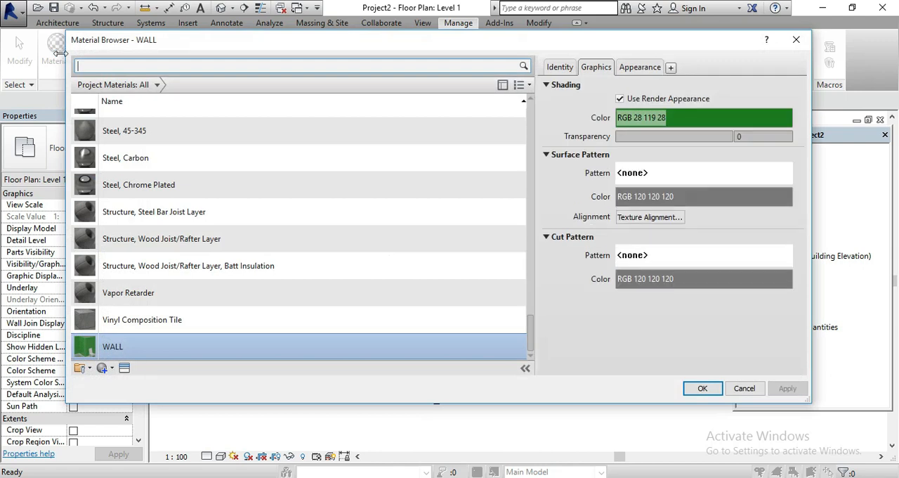
{"action": "left_click", "coordinate": [640, 67]}
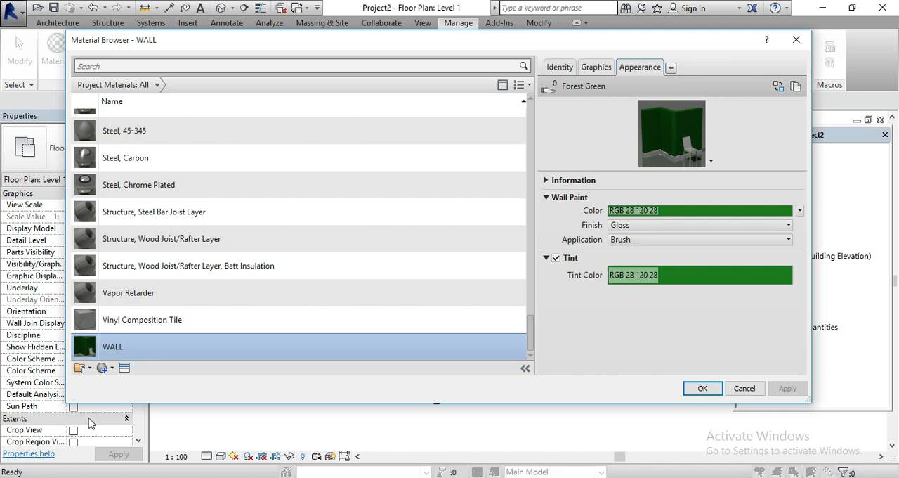
Create a new project material and rename it WALL 2
{"action": "left_click", "coordinate": [112, 368]}
{"action": "left_click", "coordinate": [140, 384]}
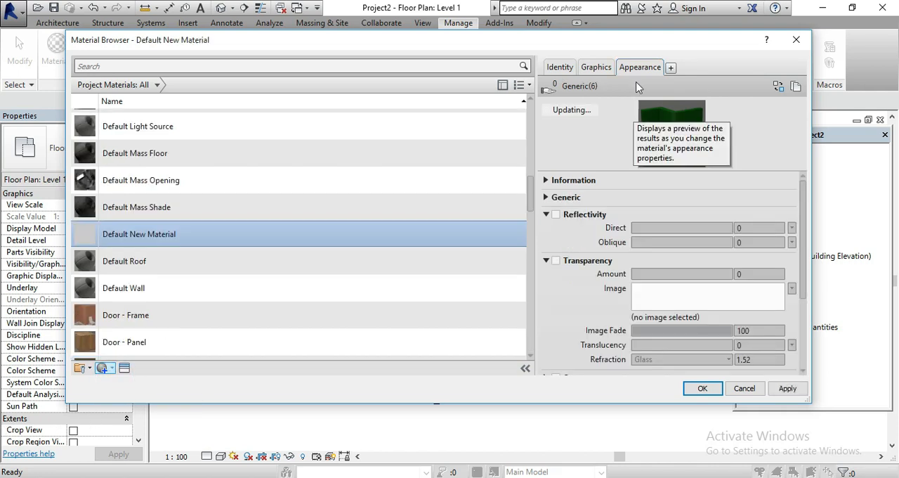
{"action": "right_click", "coordinate": [254, 236]}
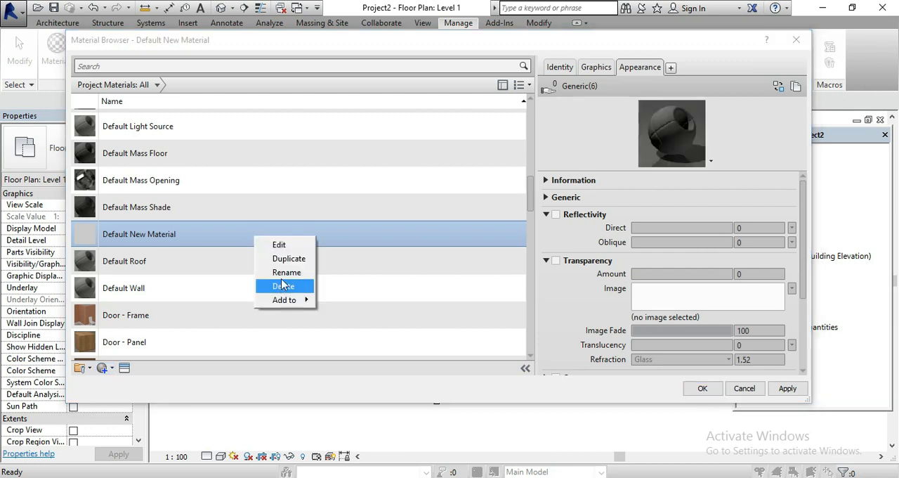
{"action": "left_click", "coordinate": [285, 273]}
{"action": "type", "text": "WA"}
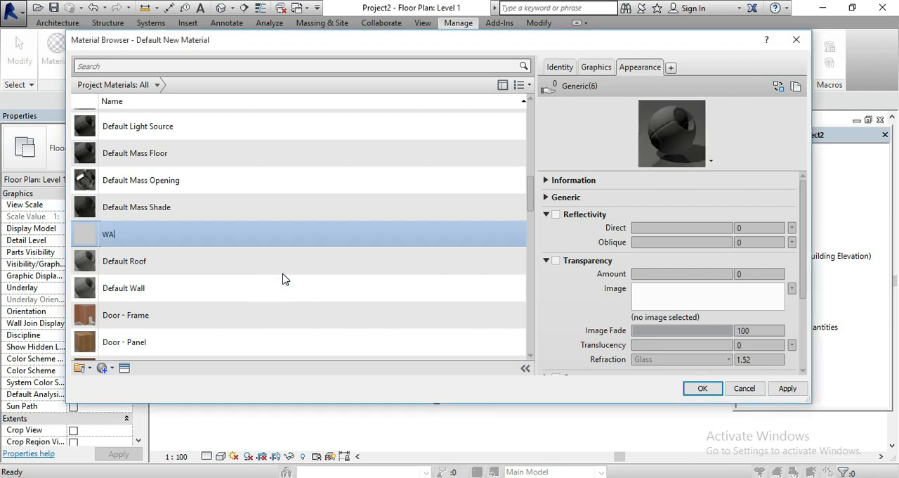
{"action": "type", "text": "LL Q2"}
{"action": "key", "text": "BackSpace"}
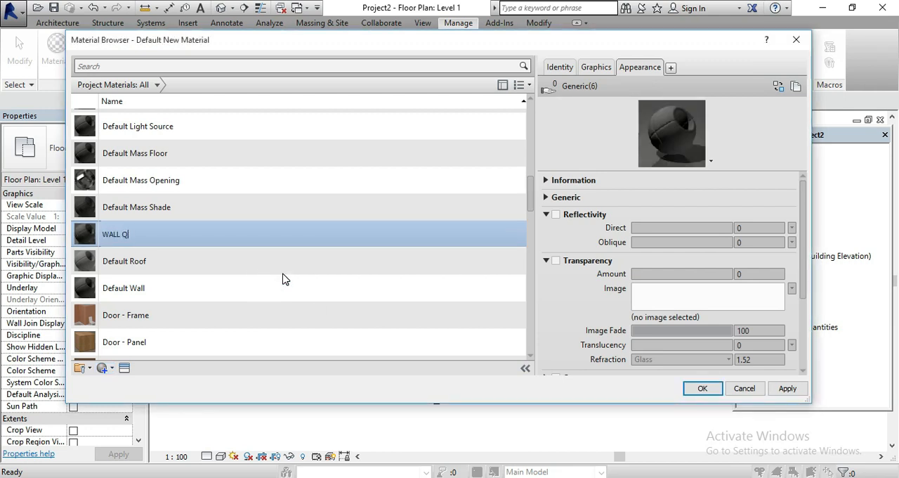
{"action": "type", "text": "2"}
{"action": "key", "text": "Return"}
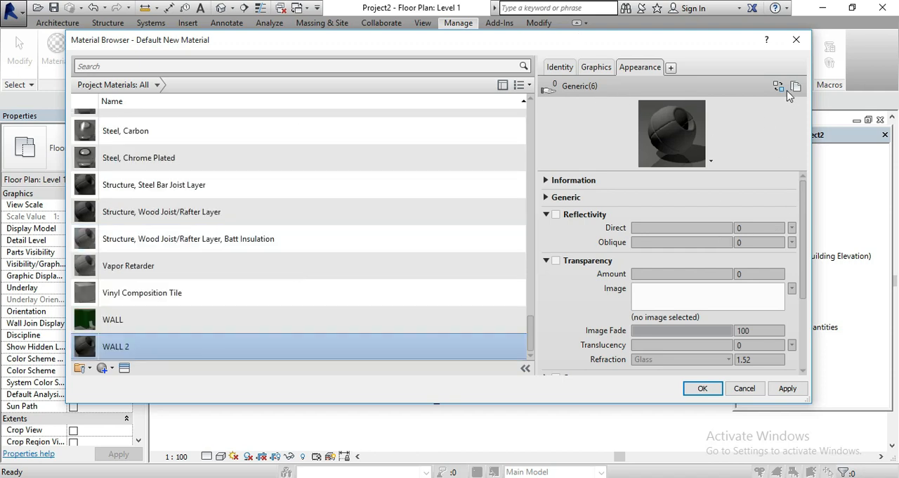
Replace the WALL 2 appearance asset with Jagged Rock Wall from the Stone category of the Appearance Library
{"action": "left_click", "coordinate": [547, 213]}
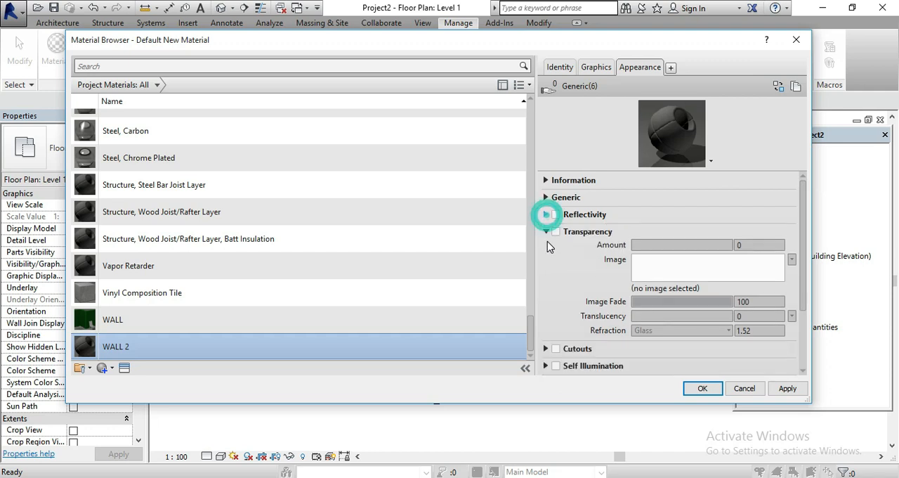
{"action": "left_click", "coordinate": [546, 231]}
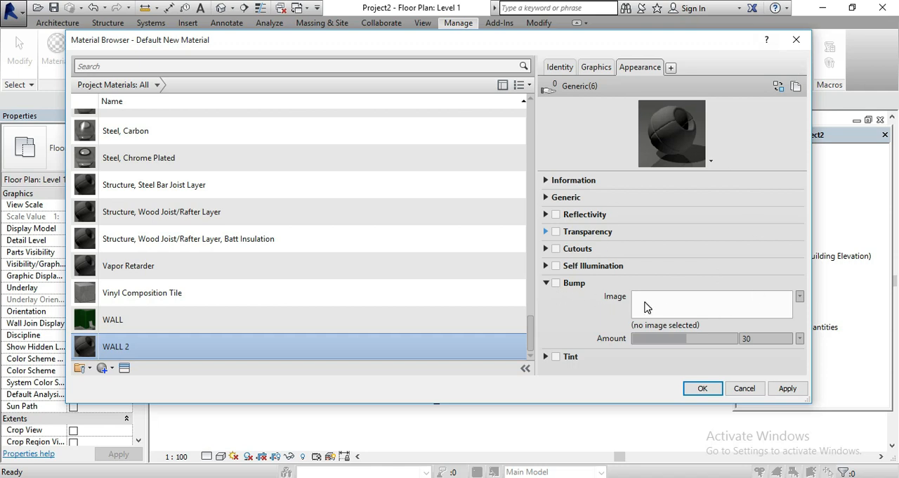
{"action": "left_click", "coordinate": [696, 314]}
{"action": "left_click", "coordinate": [777, 87]}
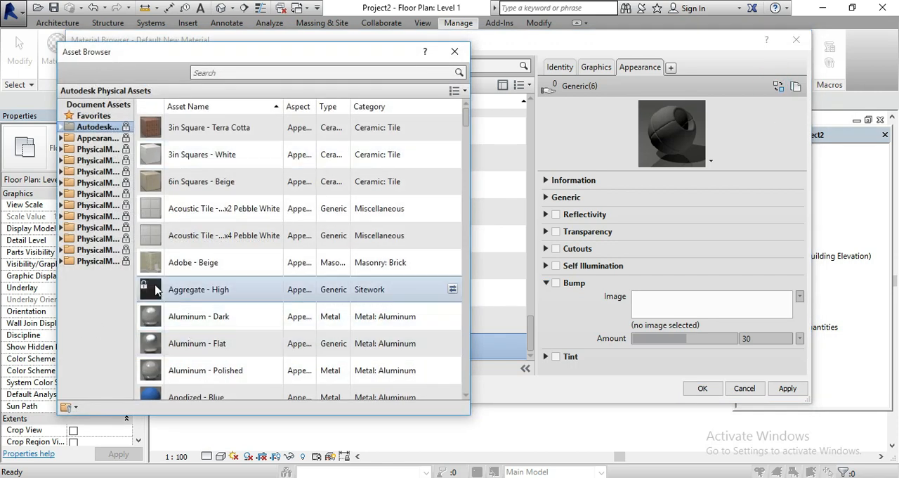
{"action": "double_click", "coordinate": [97, 137]}
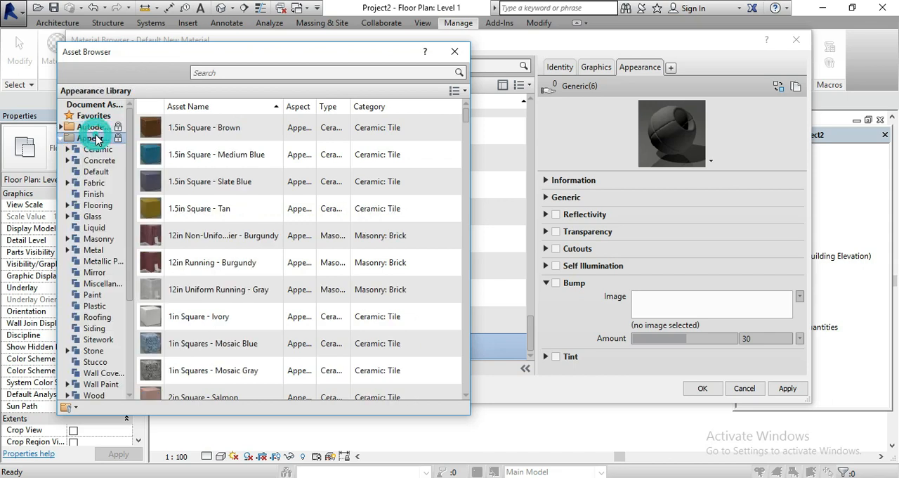
{"action": "scroll", "coordinate": [222, 175], "scroll_direction": "down", "scroll_amount": 1}
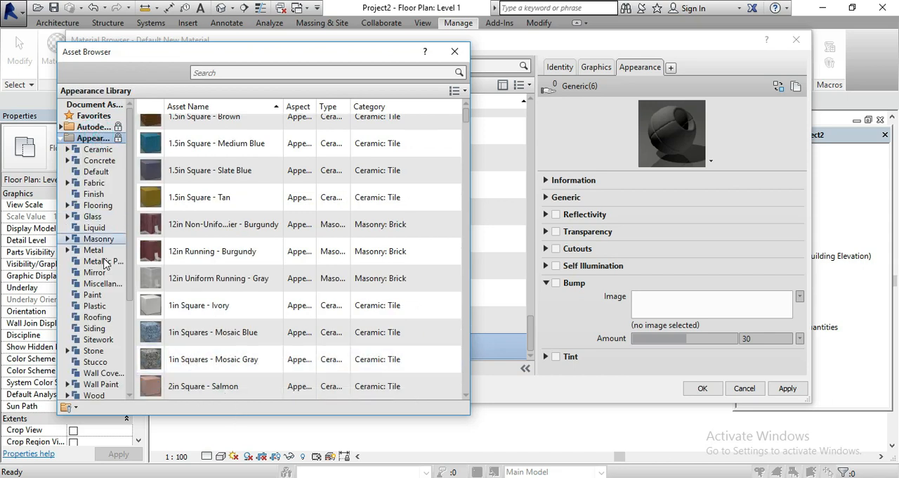
{"action": "double_click", "coordinate": [94, 350]}
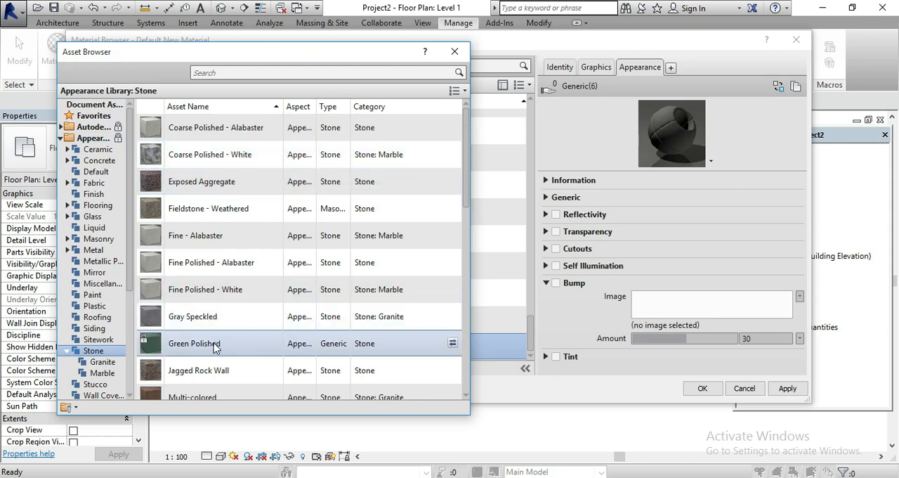
{"action": "double_click", "coordinate": [218, 367]}
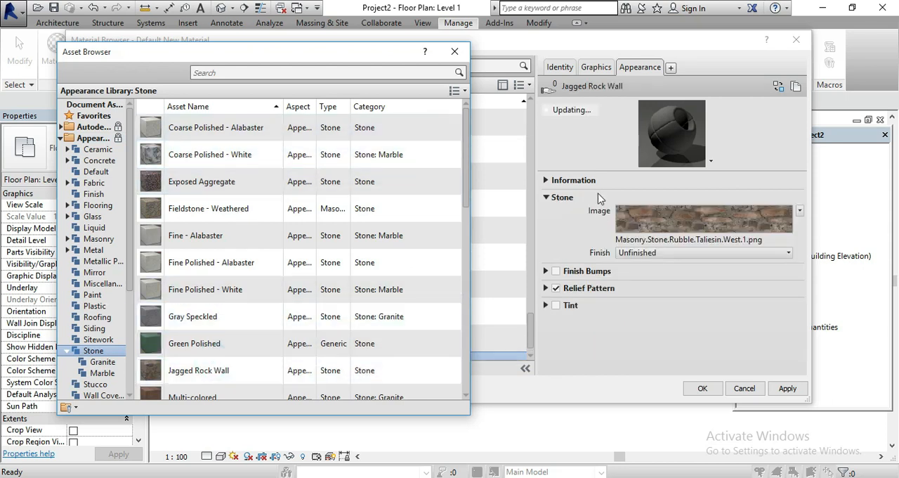
{"action": "left_click", "coordinate": [454, 51]}
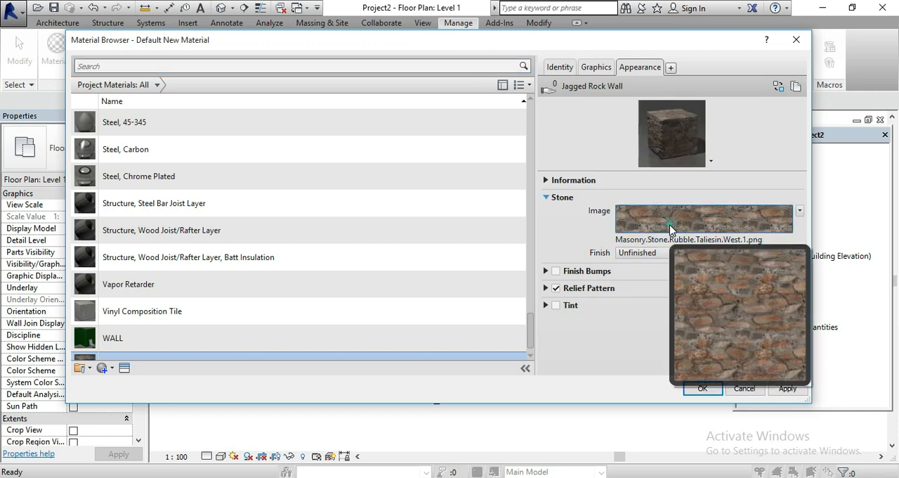
Review the sharing, tint and map channel settings of the Jagged Rock Wall image in the Texture Editor
{"action": "left_click", "coordinate": [669, 225]}
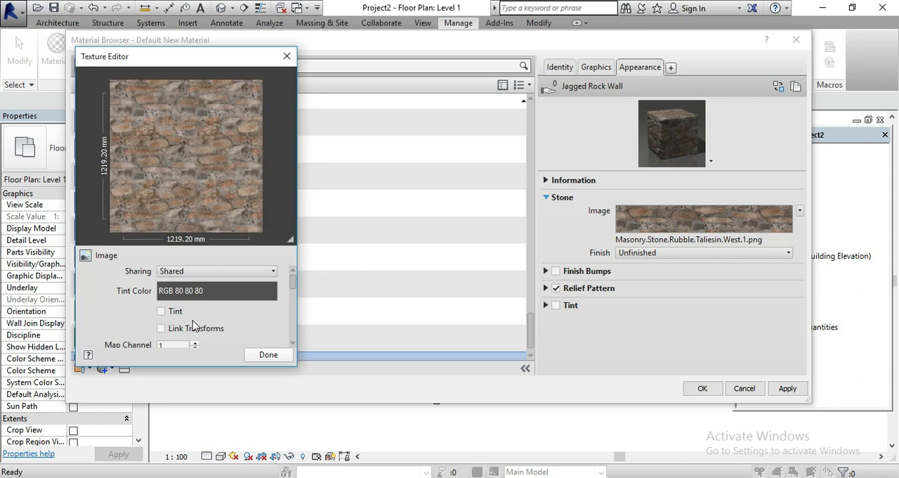
{"action": "scroll", "coordinate": [192, 320], "scroll_direction": "down", "scroll_amount": 3}
{"action": "scroll", "coordinate": [241, 297], "scroll_direction": "up", "scroll_amount": 3}
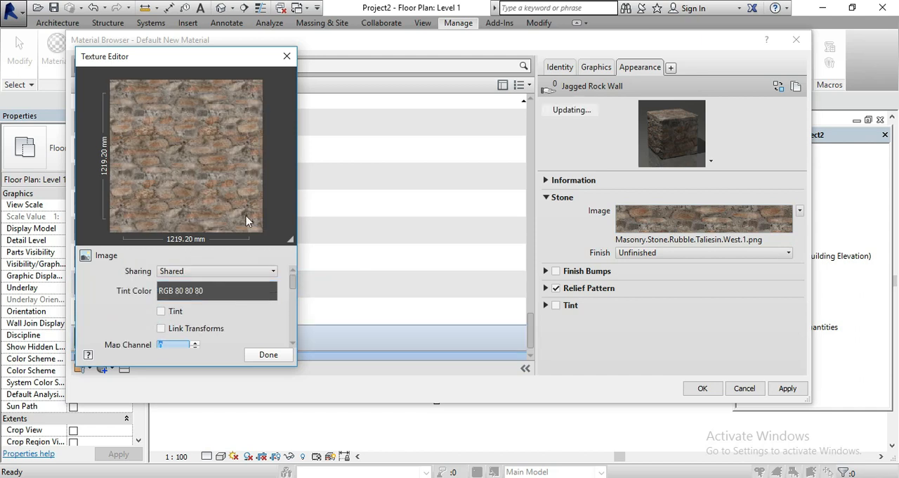
{"action": "left_click", "coordinate": [287, 57]}
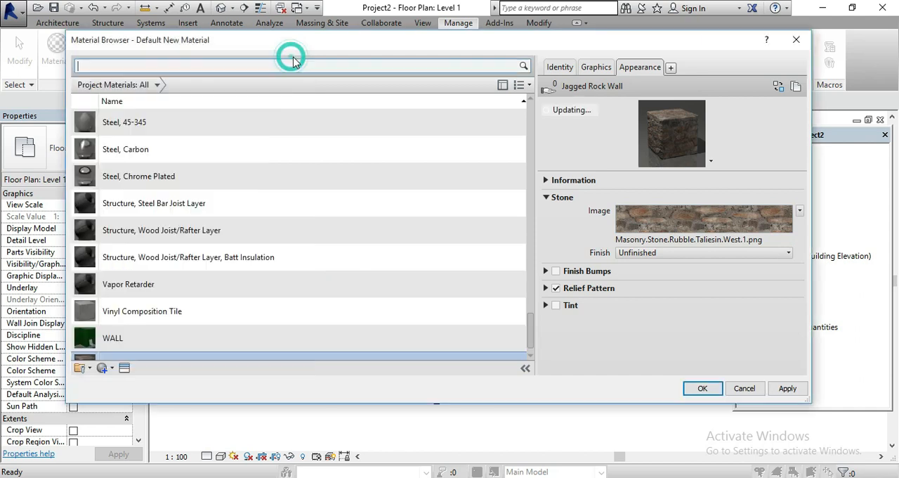
{"action": "left_click", "coordinate": [802, 212]}
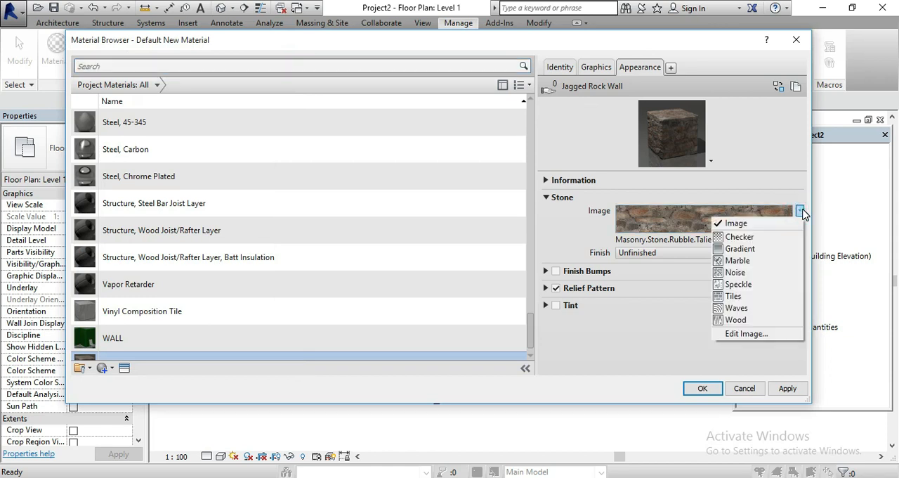
{"action": "left_click", "coordinate": [746, 334]}
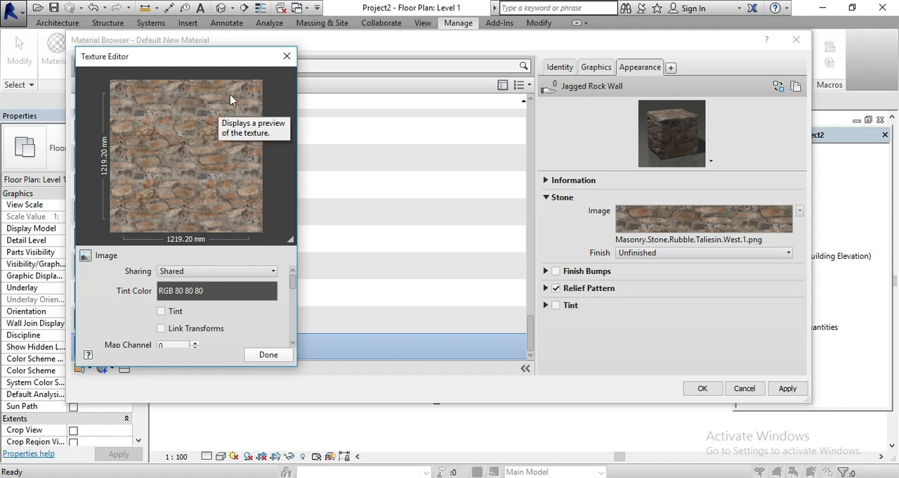
{"action": "left_click", "coordinate": [287, 56]}
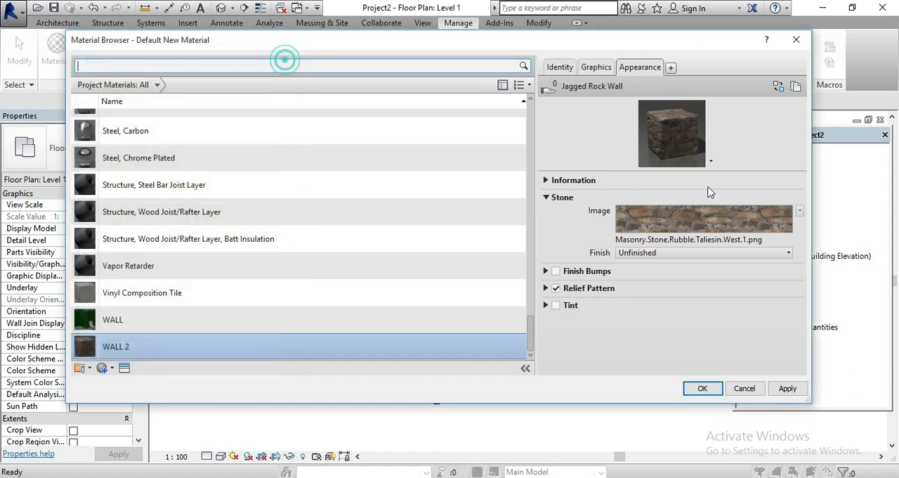
{"action": "left_click", "coordinate": [705, 230]}
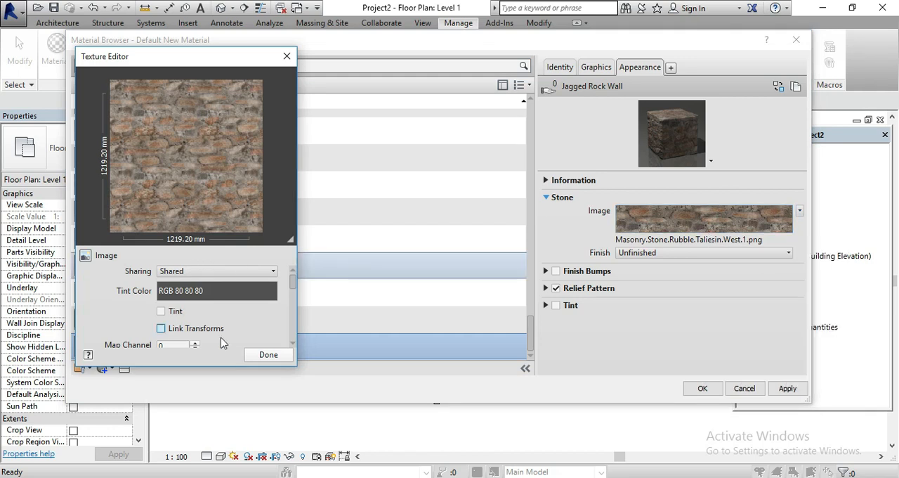
{"action": "left_click", "coordinate": [266, 355]}
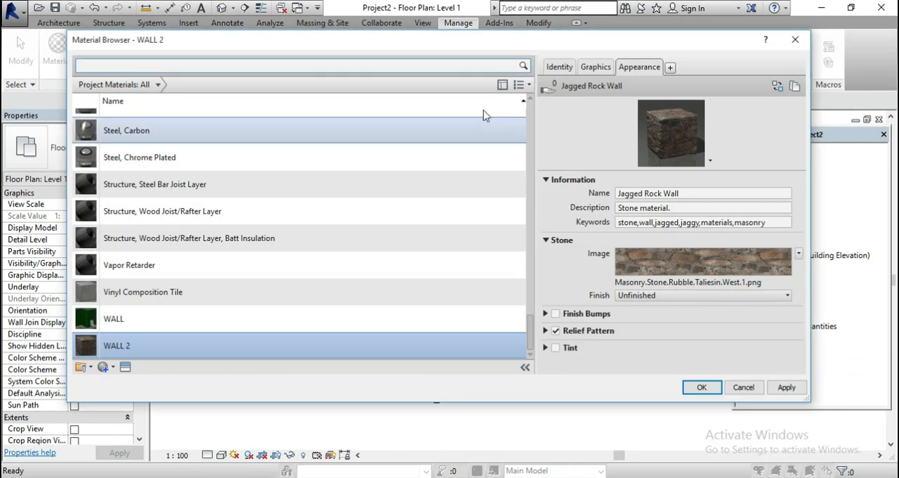
Examine the offset, scale, blur and brightness settings of WALL 2's stone image in the Texture Editor
{"action": "scroll", "coordinate": [483, 110], "scroll_direction": "up", "scroll_amount": 1}
{"action": "left_click", "coordinate": [622, 208]}
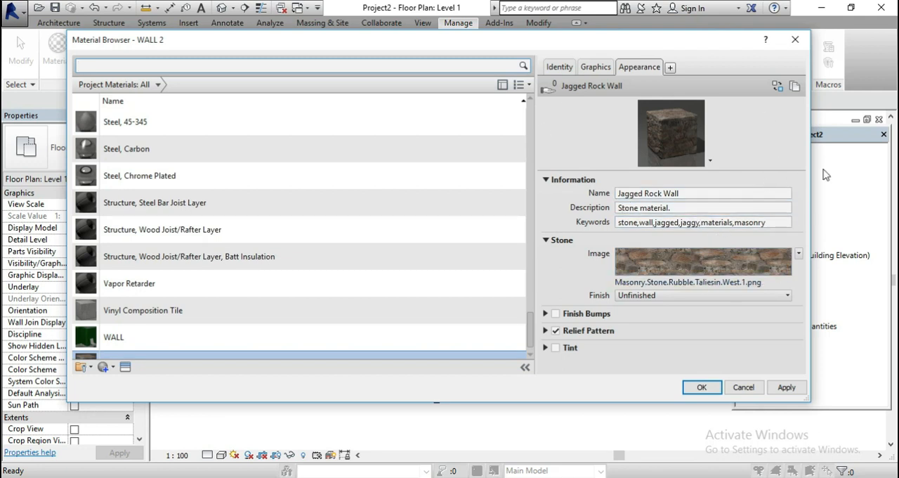
{"action": "left_click", "coordinate": [760, 268]}
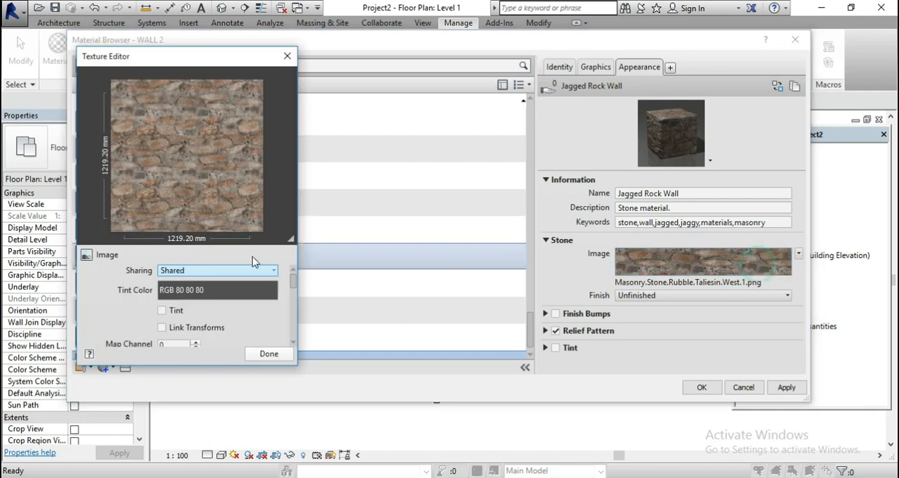
{"action": "left_click_drag", "start_coordinate": [295, 283], "coordinate": [293, 317]}
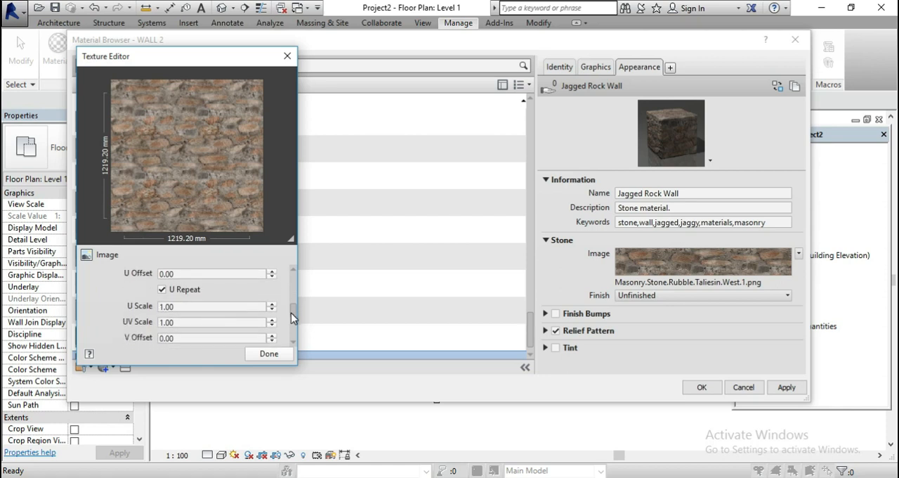
{"action": "left_click_drag", "start_coordinate": [231, 326], "coordinate": [117, 312]}
{"action": "scroll", "coordinate": [117, 310], "scroll_direction": "down", "scroll_amount": 3}
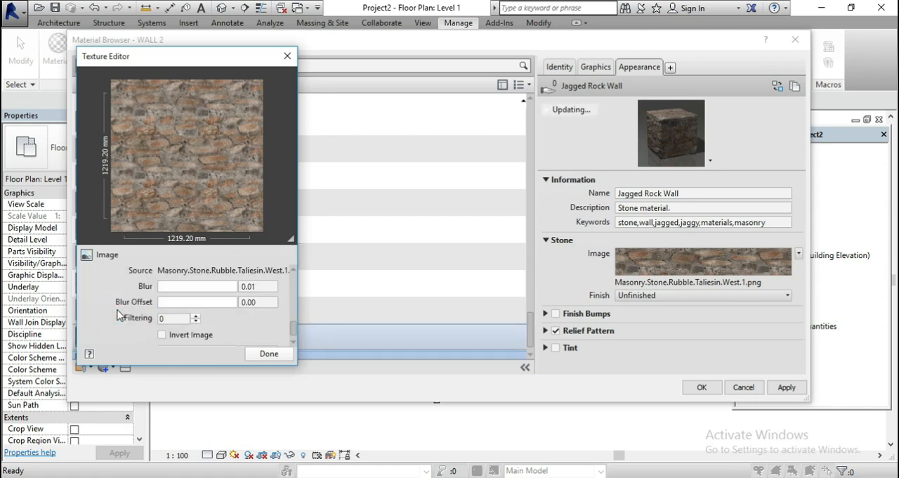
{"action": "scroll", "coordinate": [118, 314], "scroll_direction": "down", "scroll_amount": 1}
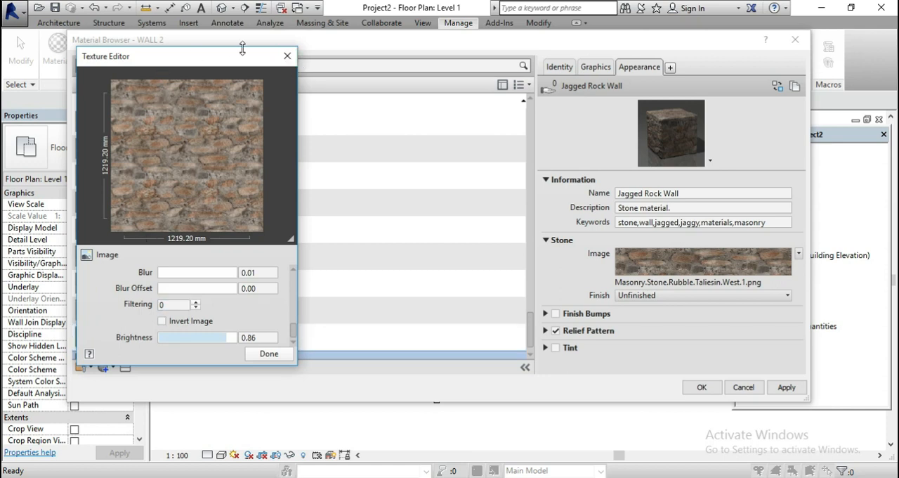
{"action": "left_click", "coordinate": [287, 56]}
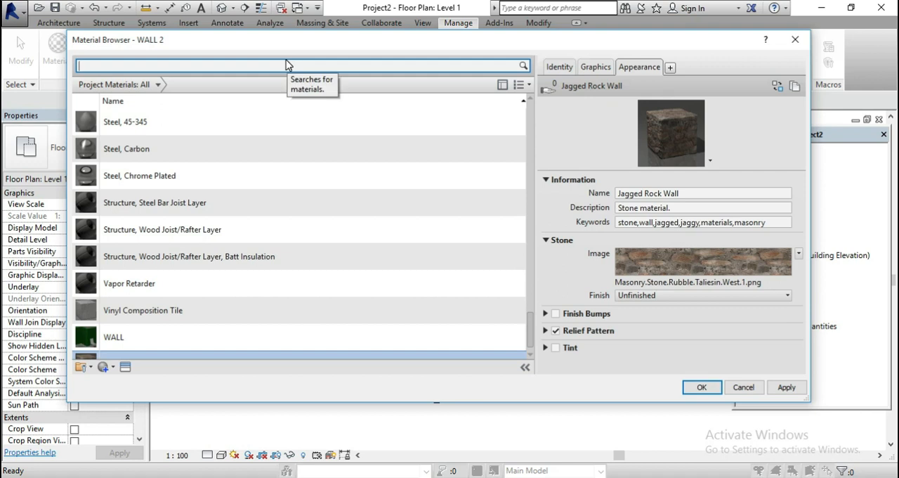
Duplicate the WALL 2 material in the project materials
{"action": "scroll", "coordinate": [91, 340], "scroll_direction": "down", "scroll_amount": 1}
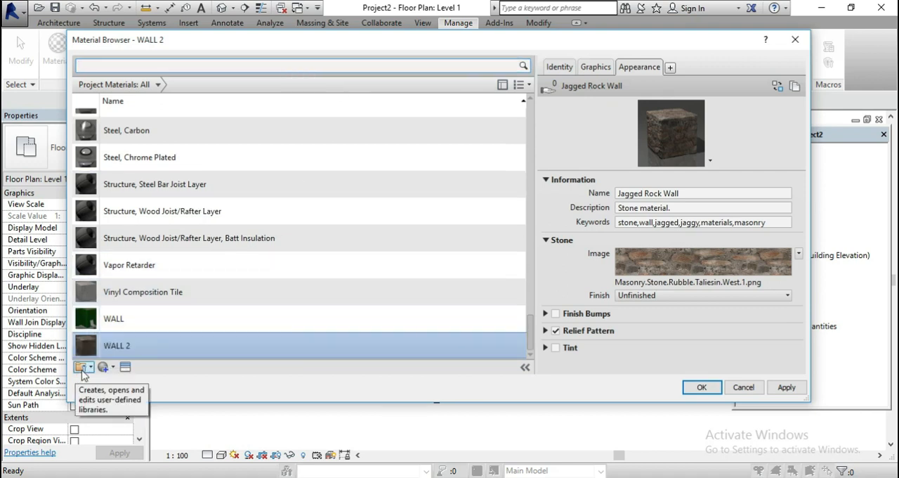
{"action": "left_click", "coordinate": [105, 367]}
{"action": "left_click", "coordinate": [116, 391]}
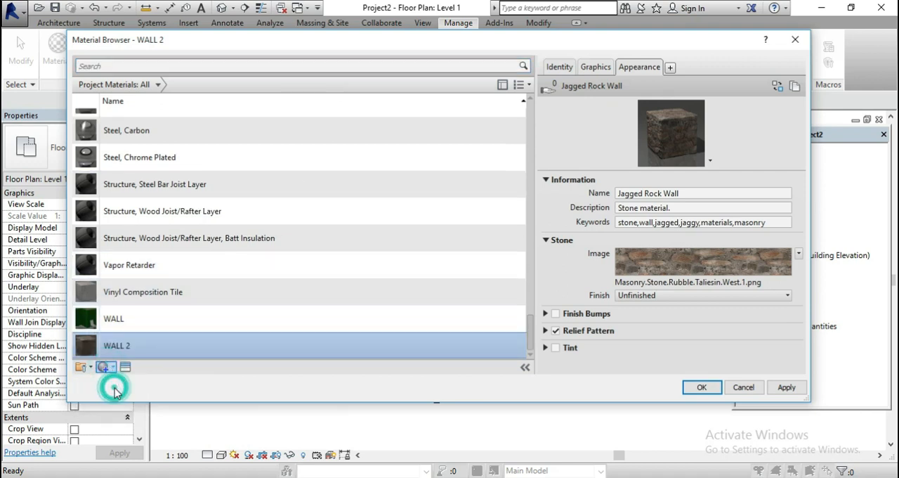
Create a new project material and rename it ROOF
{"action": "left_click", "coordinate": [103, 368]}
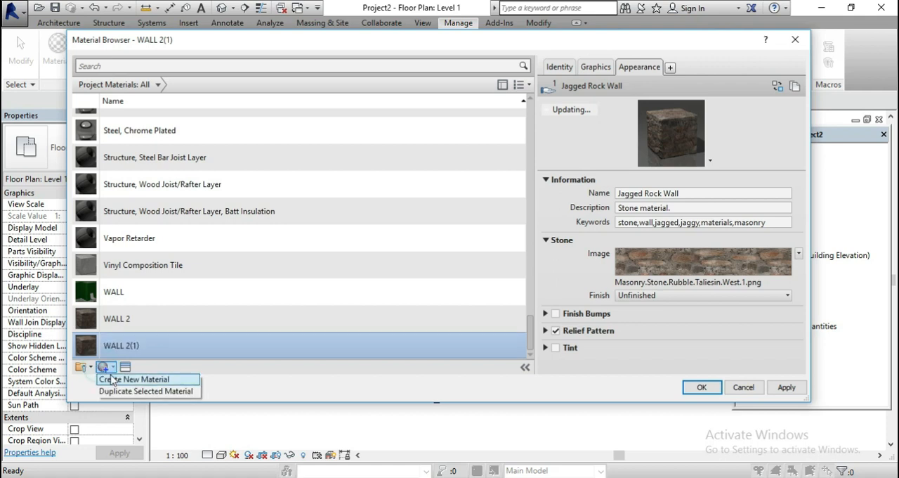
{"action": "left_click", "coordinate": [111, 376]}
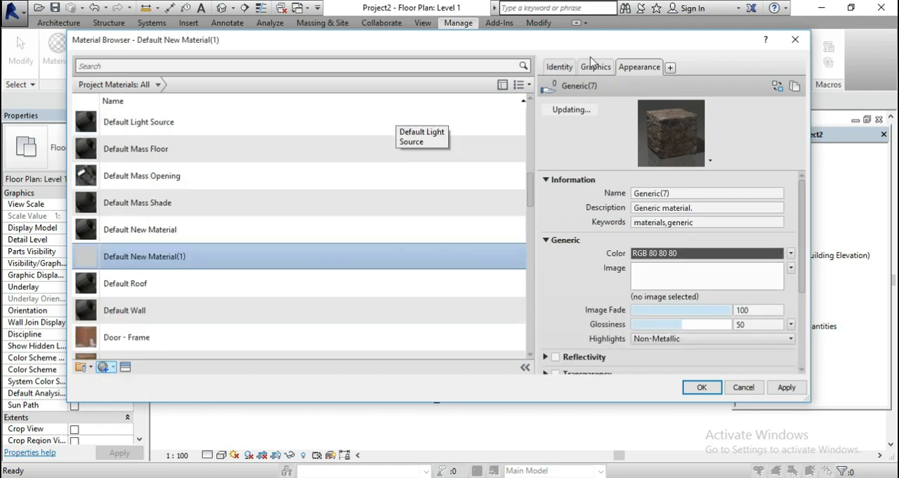
{"action": "right_click", "coordinate": [231, 257]}
{"action": "left_click", "coordinate": [252, 295]}
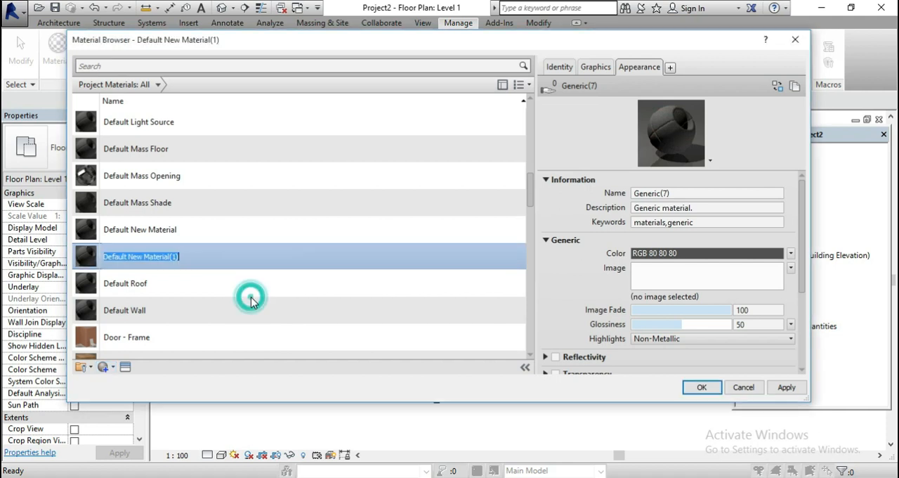
{"action": "type", "text": "RO"}
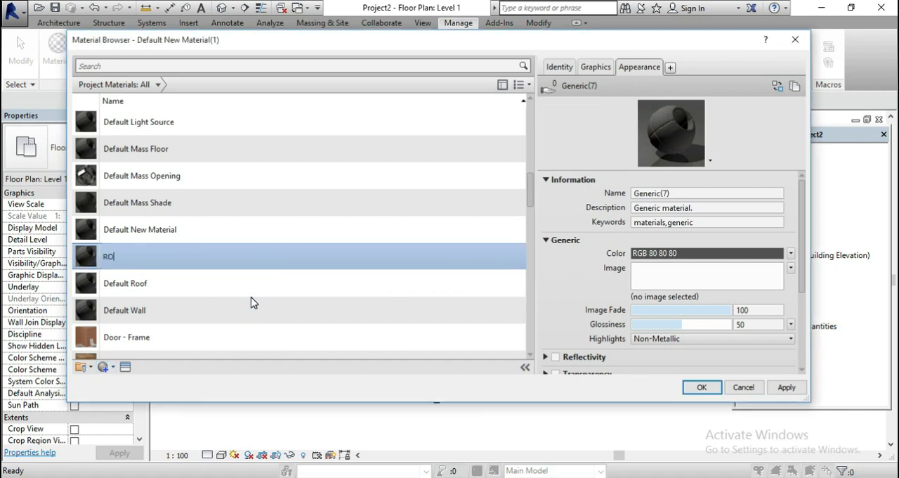
{"action": "type", "text": "OF"}
{"action": "key", "text": "Return"}
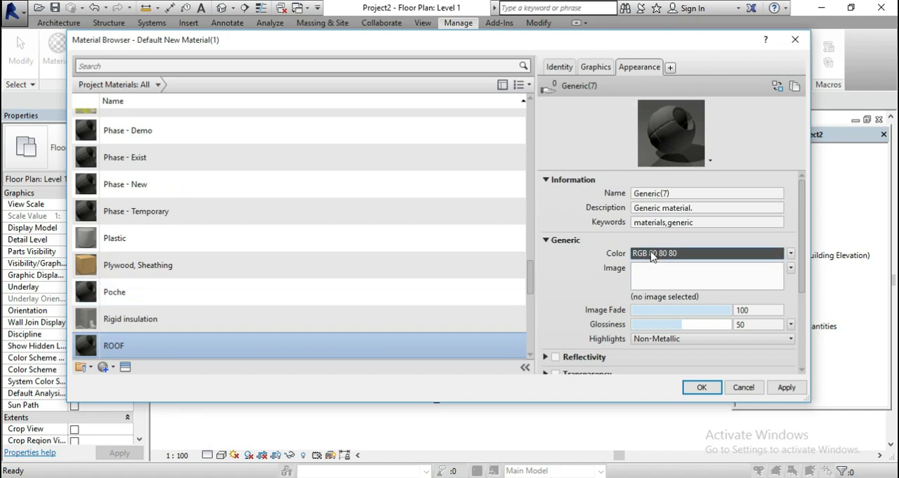
Look through the Documents image files and the texture types offered for ROOF's generic image, and browse the project materials
{"action": "left_click", "coordinate": [668, 278]}
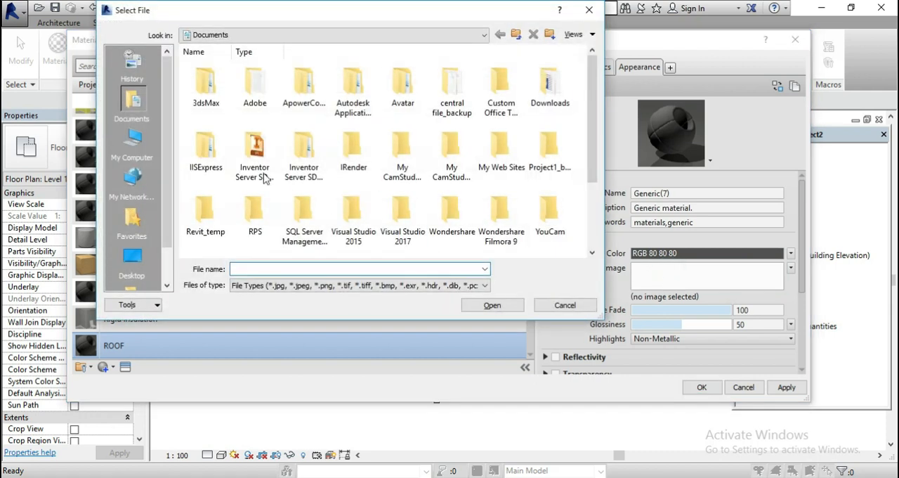
{"action": "scroll", "coordinate": [316, 225], "scroll_direction": "down", "scroll_amount": 2}
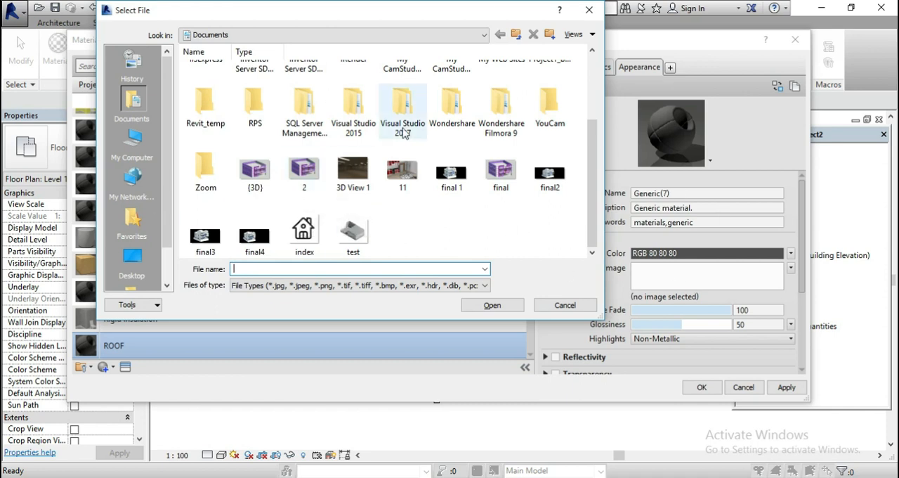
{"action": "left_click", "coordinate": [590, 10]}
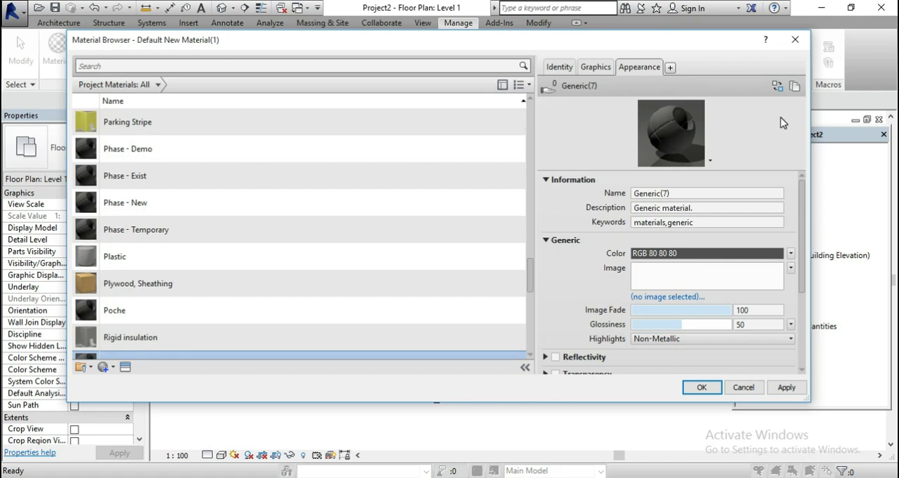
{"action": "left_click", "coordinate": [790, 267]}
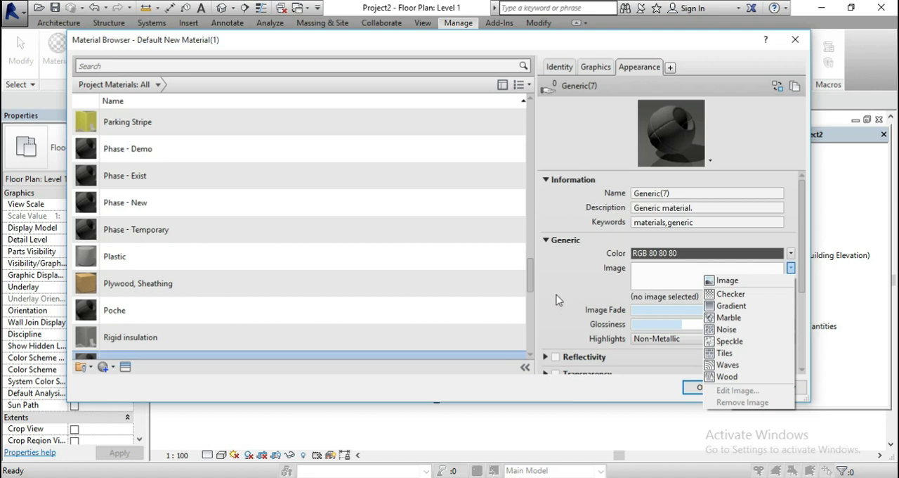
{"action": "scroll", "coordinate": [189, 182], "scroll_direction": "up", "scroll_amount": 12}
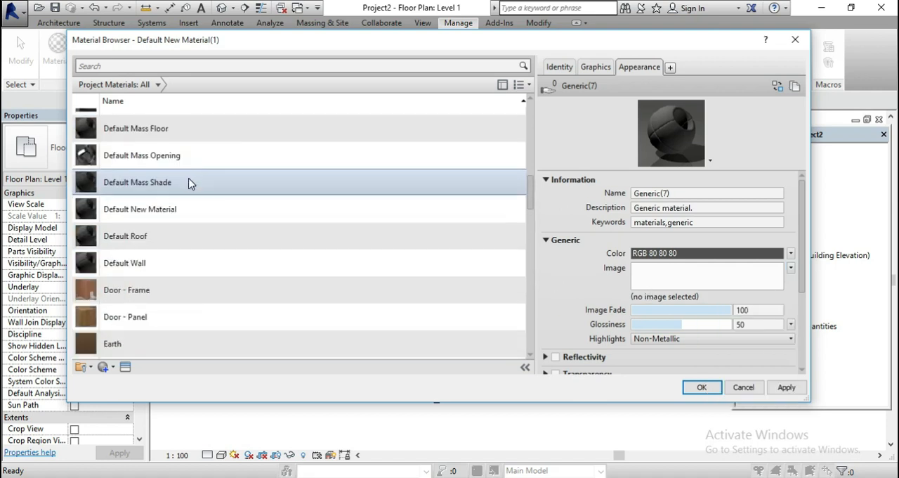
{"action": "scroll", "coordinate": [190, 182], "scroll_direction": "up", "scroll_amount": 5}
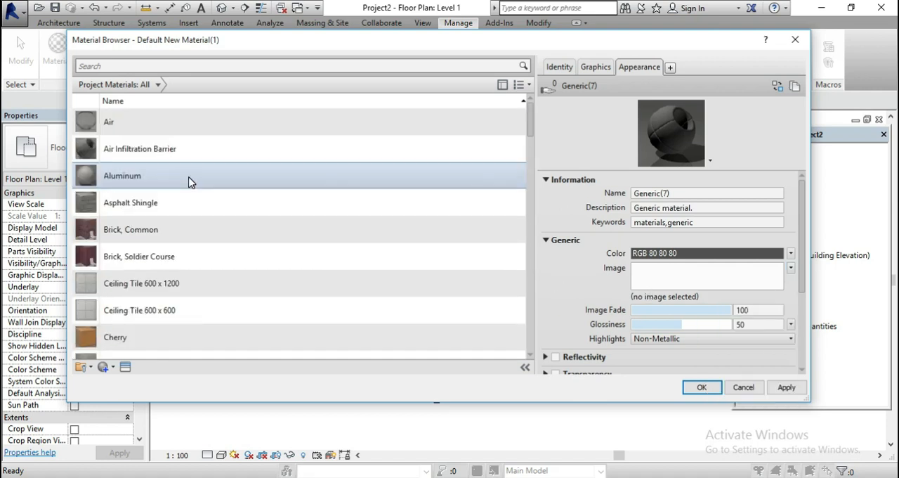
Create another new material in the project materials
{"action": "scroll", "coordinate": [190, 181], "scroll_direction": "down", "scroll_amount": 11}
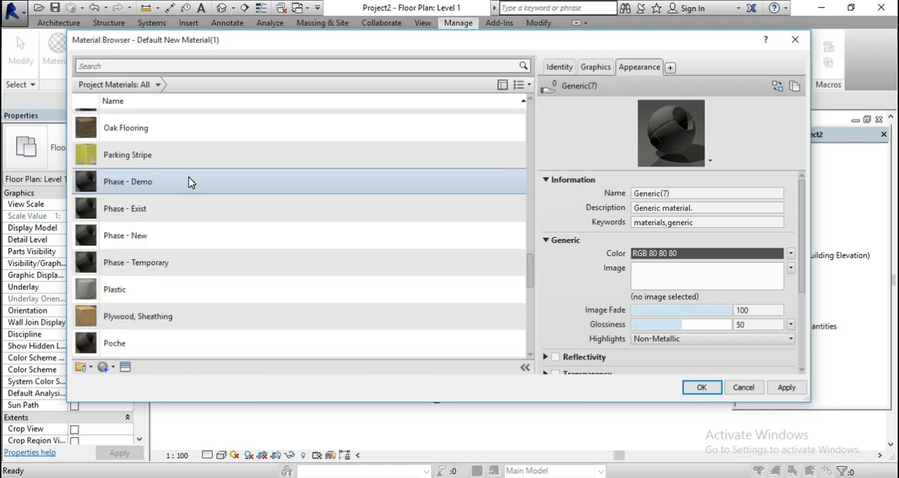
{"action": "scroll", "coordinate": [172, 357], "scroll_direction": "down", "scroll_amount": 1}
{"action": "left_click", "coordinate": [106, 369]}
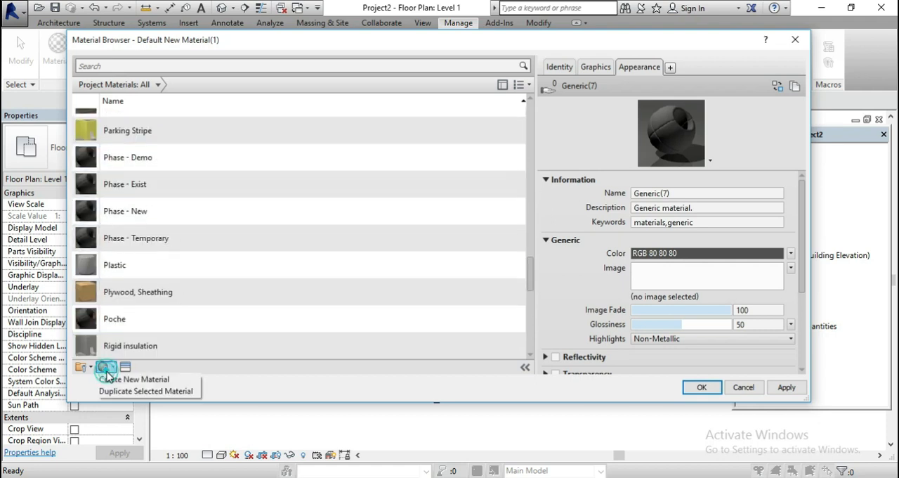
{"action": "left_click", "coordinate": [113, 379]}
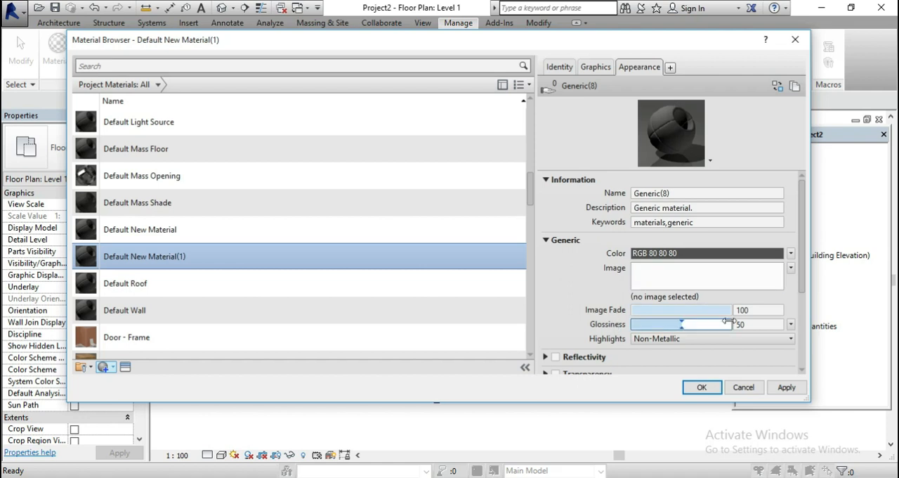
Enable reflectivity on the new material's appearance, expand its transparency settings, and close the Material Browser without applying
{"action": "mouse_move", "coordinate": [728, 309]}
{"action": "left_mouse_down"}
{"action": "mouse_move", "coordinate": [666, 303]}
{"action": "mouse_move", "coordinate": [731, 309]}
{"action": "left_mouse_up"}
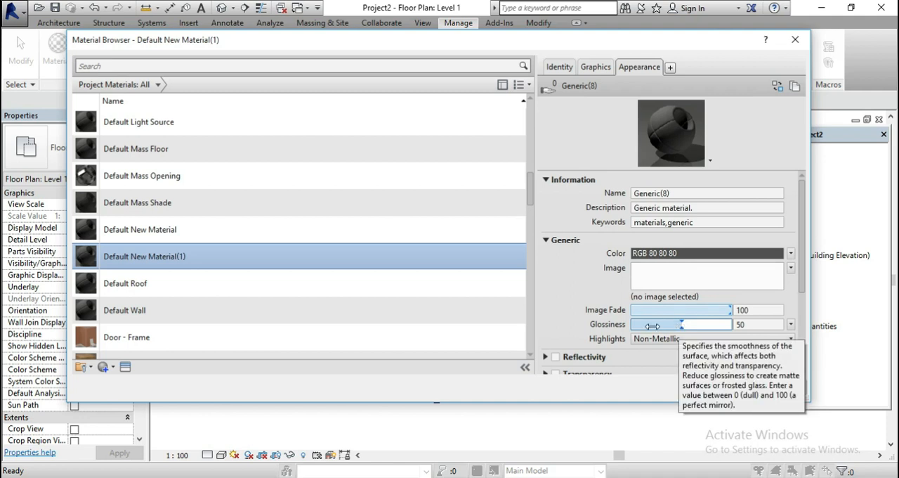
{"action": "left_click", "coordinate": [554, 357]}
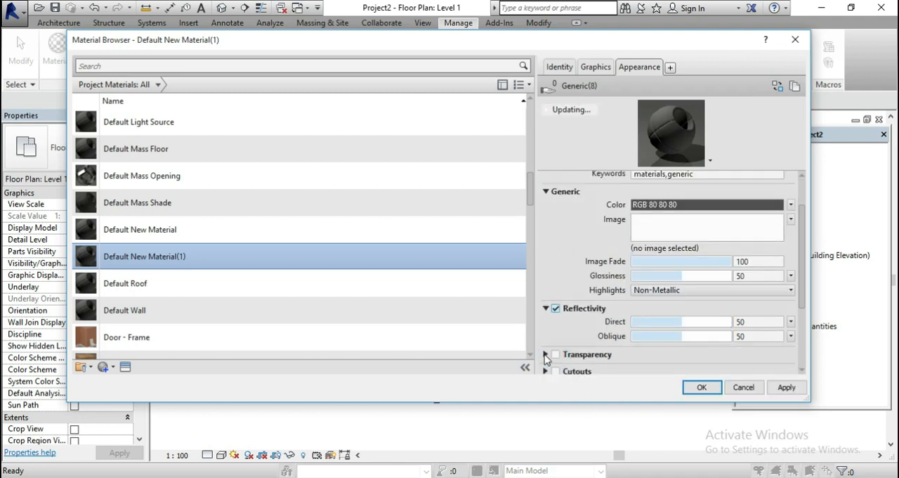
{"action": "left_click", "coordinate": [545, 354]}
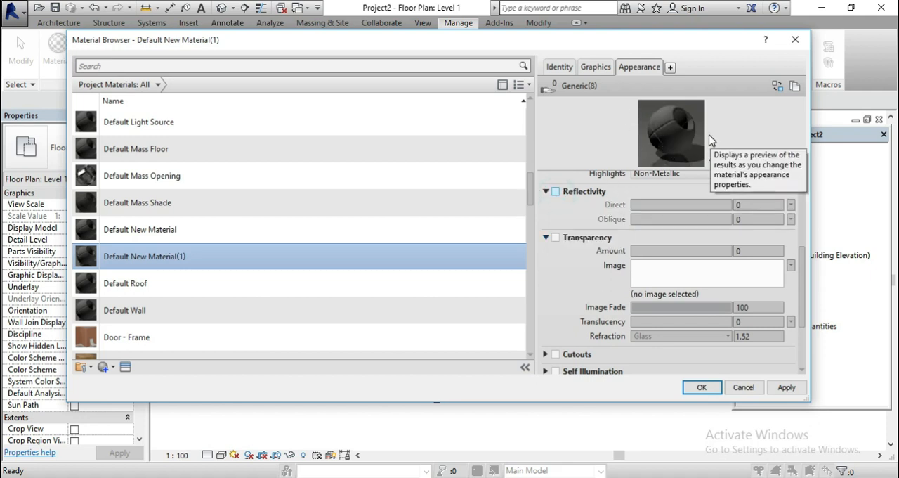
{"action": "left_click", "coordinate": [555, 194]}
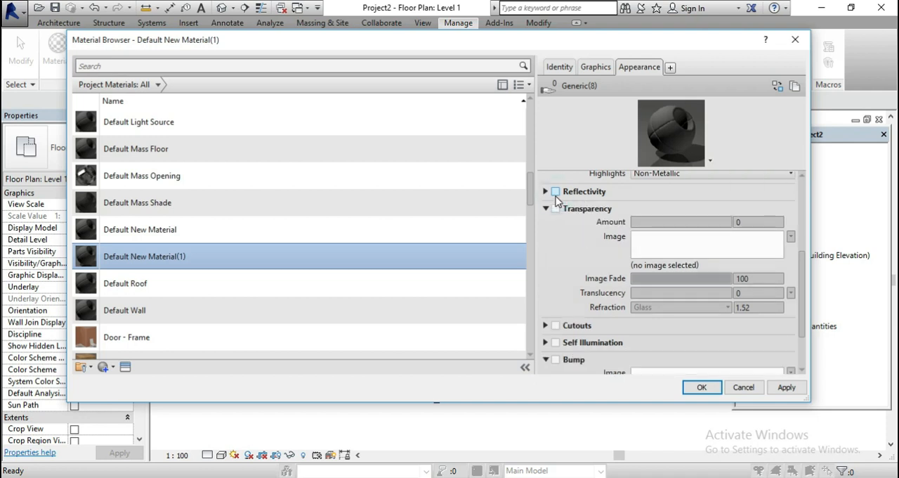
{"action": "mouse_move", "coordinate": [687, 206]}
{"action": "left_mouse_down"}
{"action": "mouse_move", "coordinate": [719, 201]}
{"action": "mouse_move", "coordinate": [687, 201]}
{"action": "left_mouse_up"}
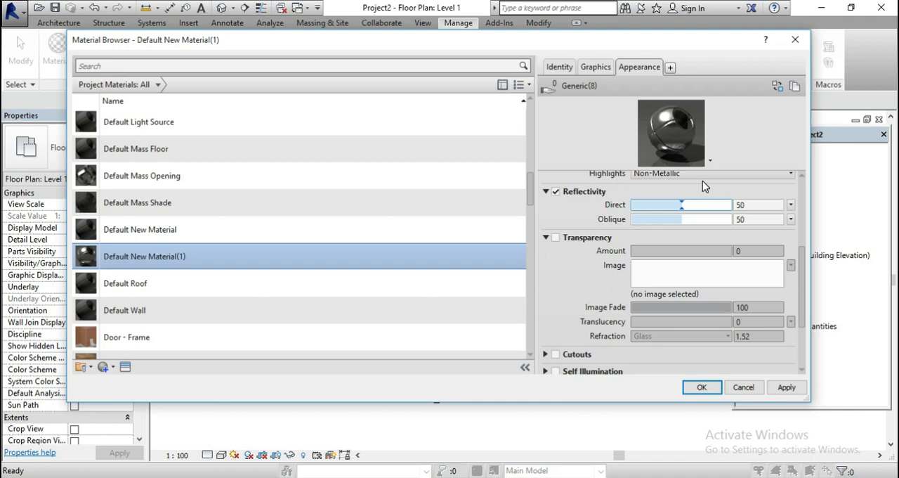
{"action": "left_click", "coordinate": [796, 41]}
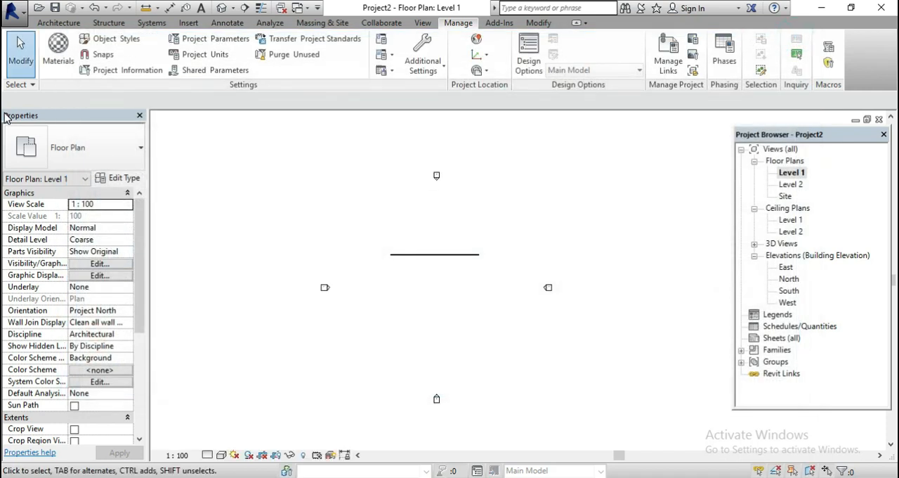